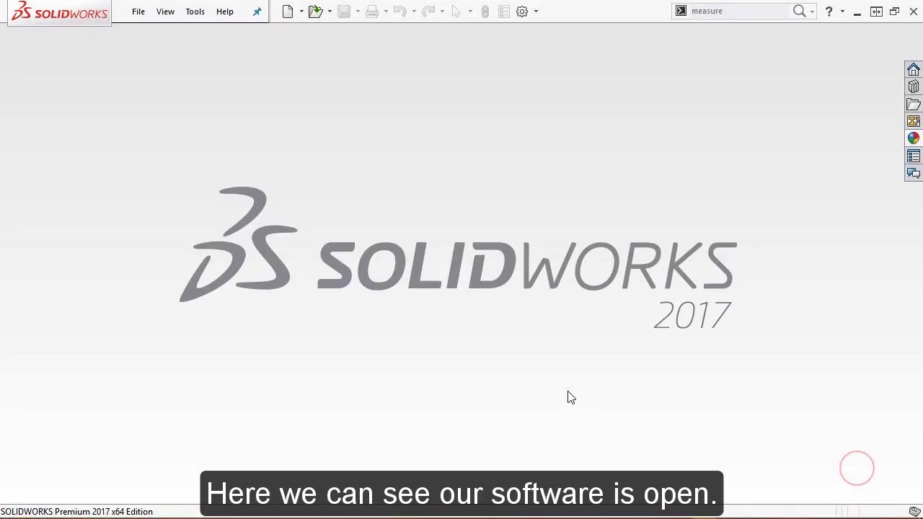
# Step: Create a new Part document and set its units to MMGS (millimeter, gram, second)
pyautogui.click(287, 11)
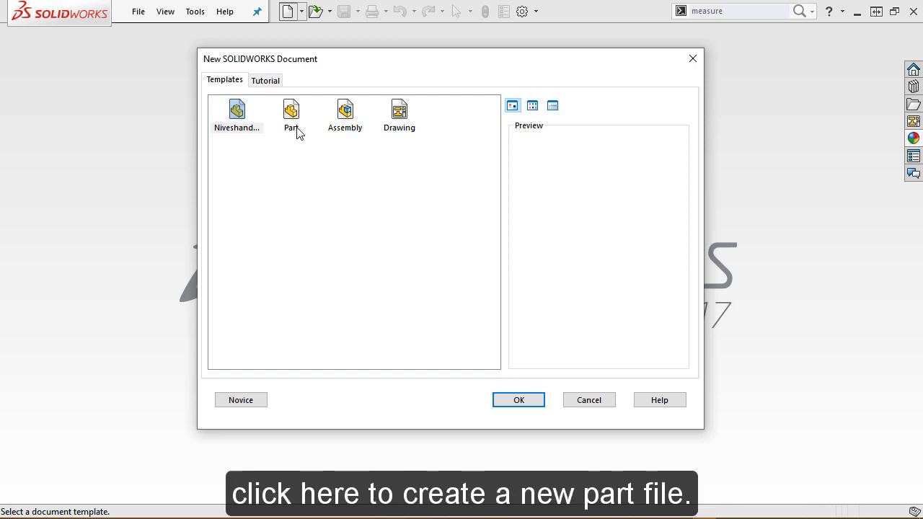
pyautogui.click(291, 116)
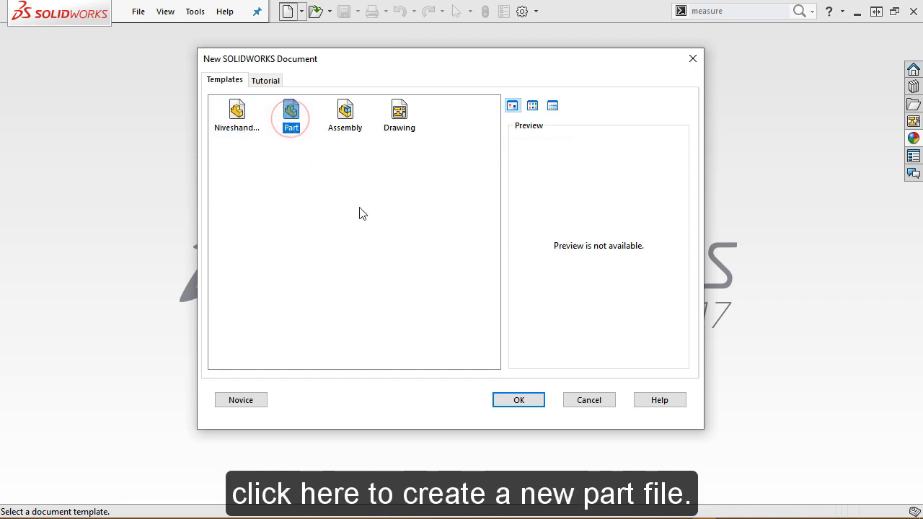
pyautogui.click(518, 400)
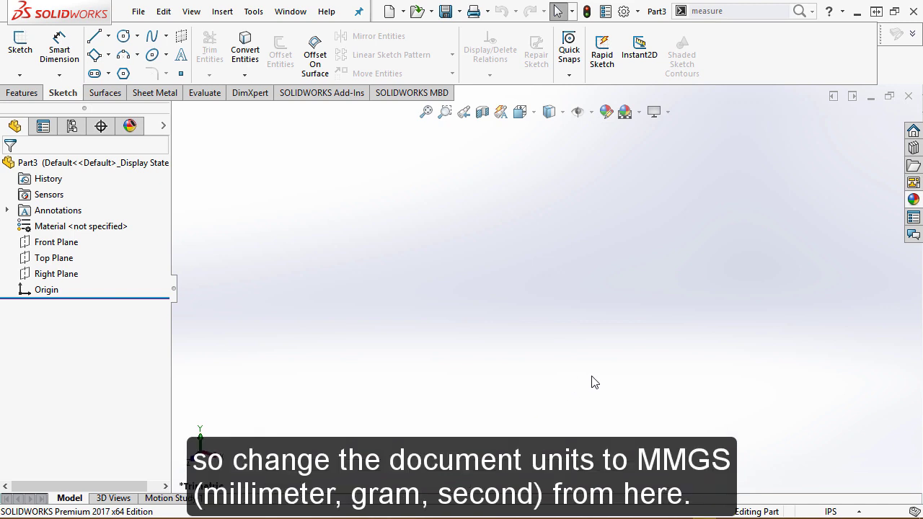
pyautogui.click(856, 511)
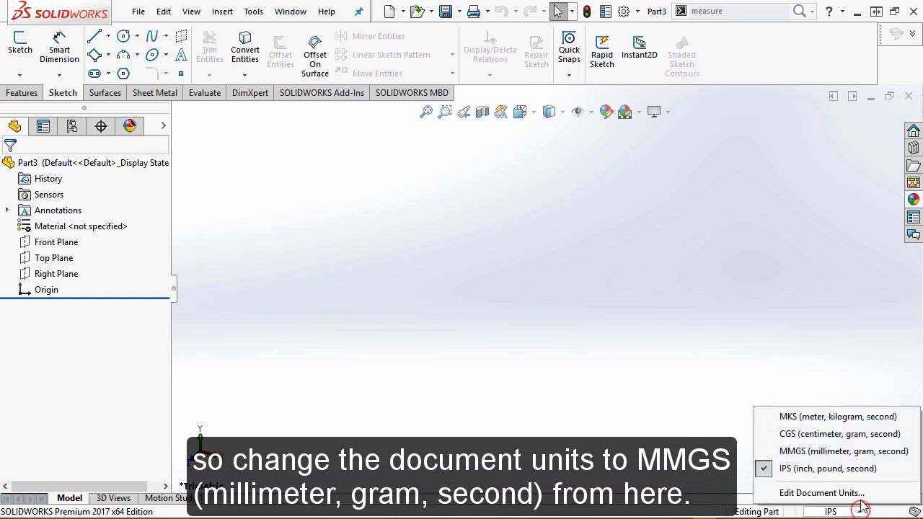
pyautogui.click(843, 453)
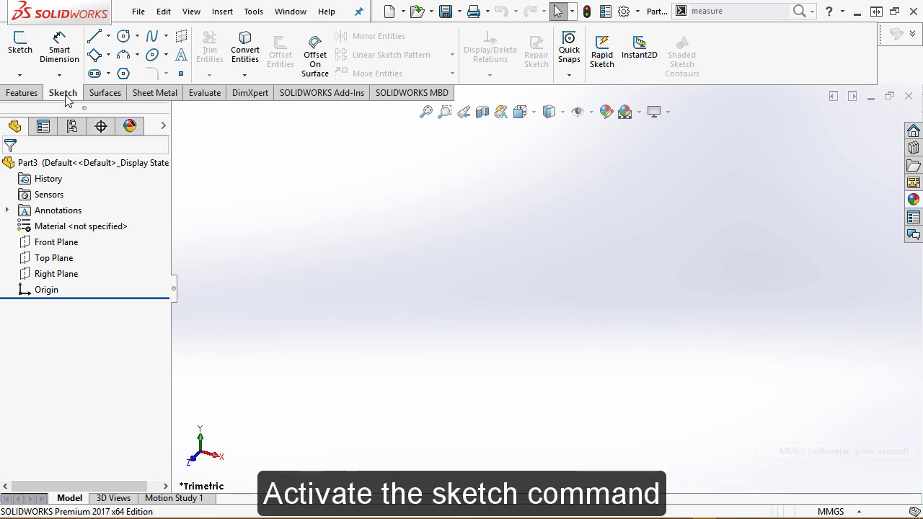
# Step: Start a sketch on the Top Plane and draw a 3 Point Corner Rectangle about 131 mm tall, its left side vertically through the origin
pyautogui.click(20, 47)
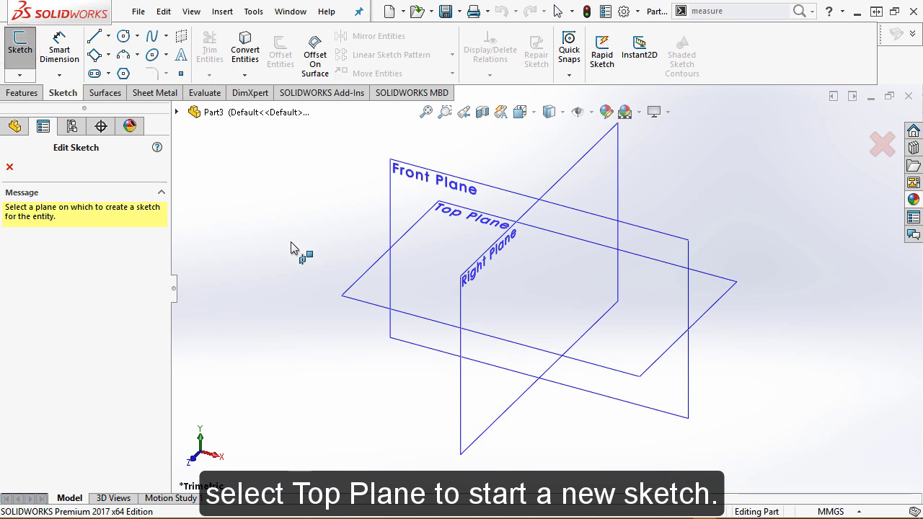
pyautogui.click(352, 293)
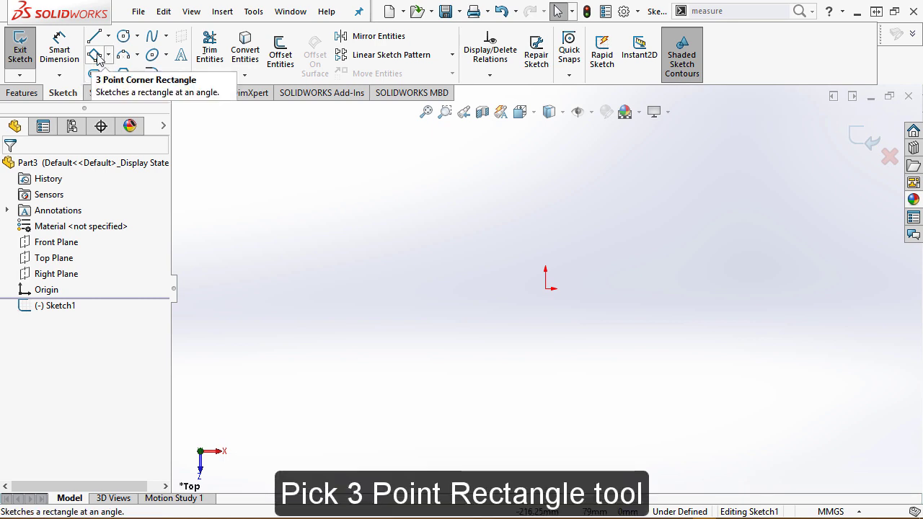
pyautogui.click(108, 55)
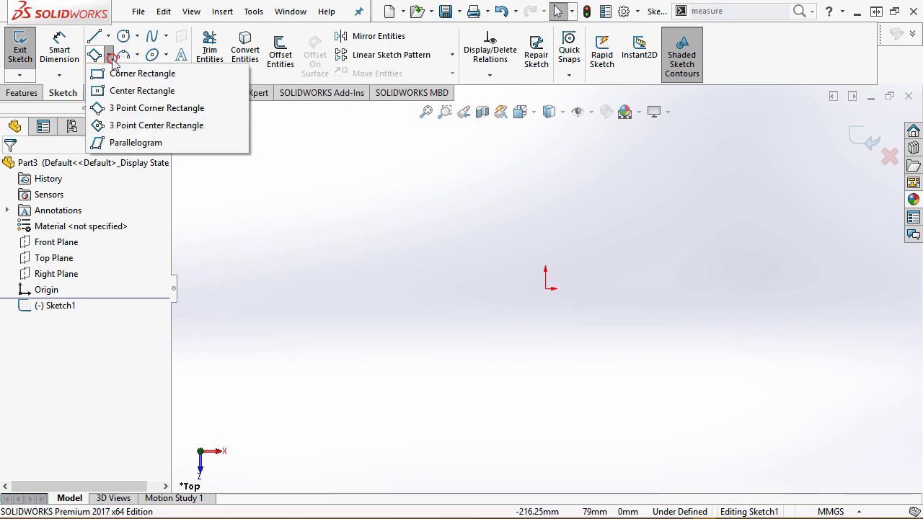
pyautogui.click(134, 109)
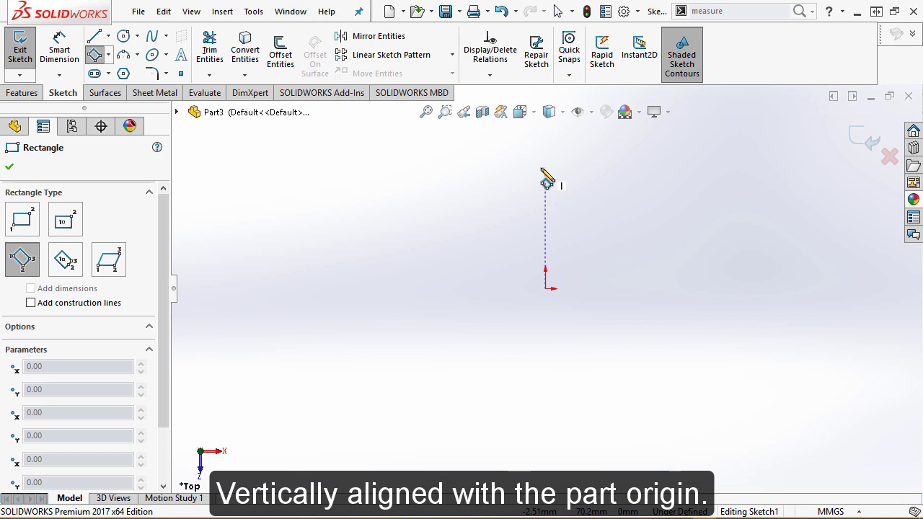
pyautogui.click(545, 181)
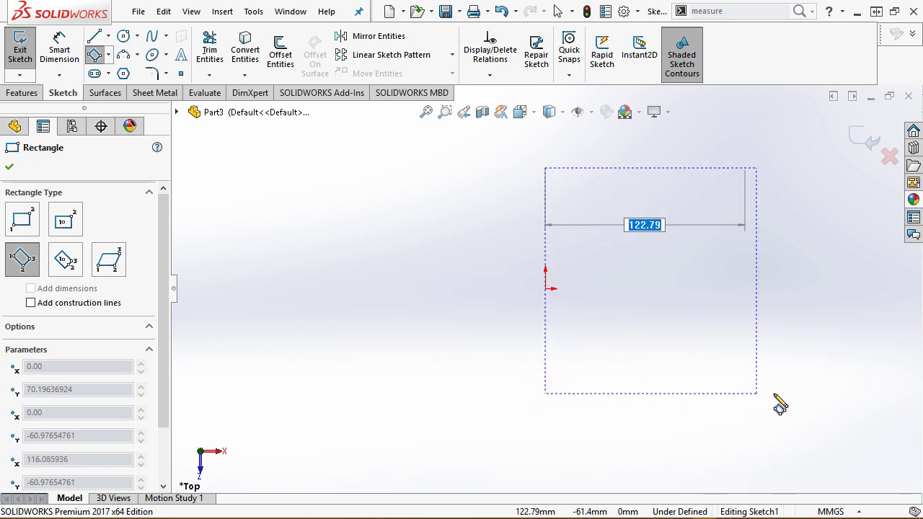
pyautogui.click(826, 394)
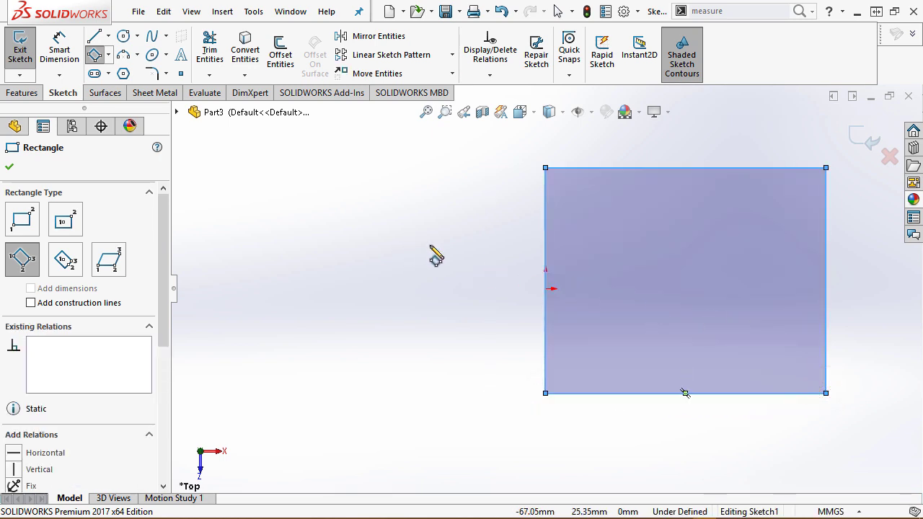
pyautogui.rightClick(435, 257)
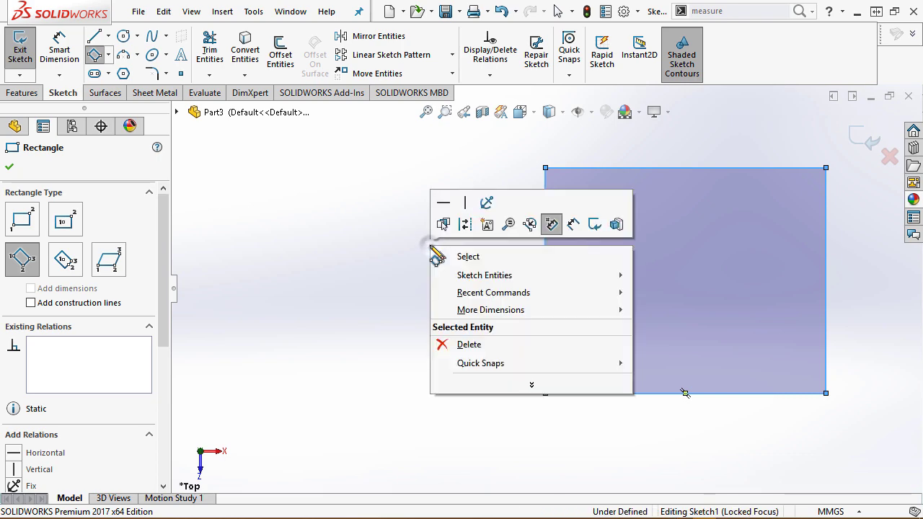
pyautogui.click(466, 258)
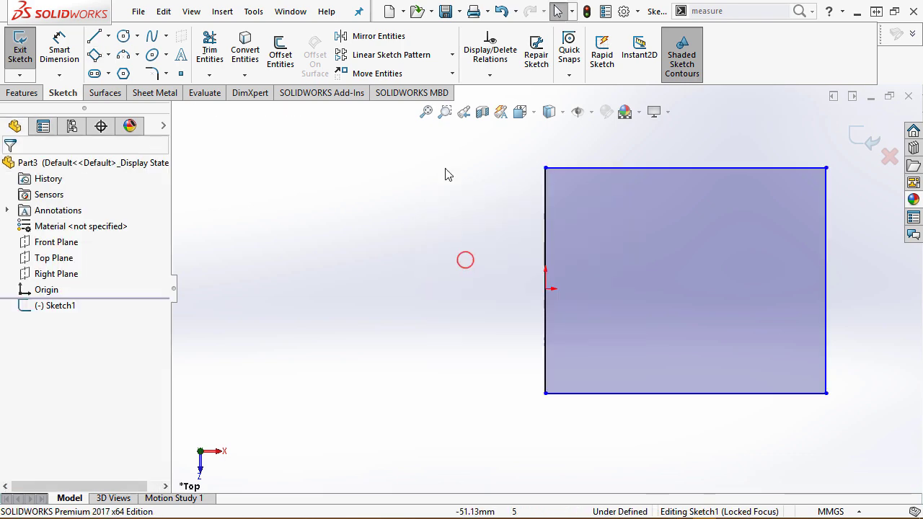
# Step: Add a Coincident relation between the midpoint of the rectangle's left side and the part origin
pyautogui.click(433, 116)
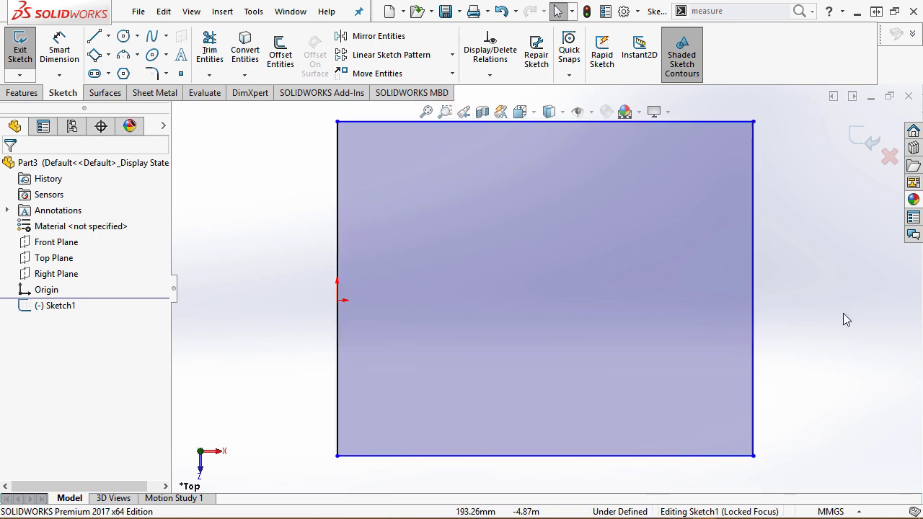
pyautogui.click(857, 312)
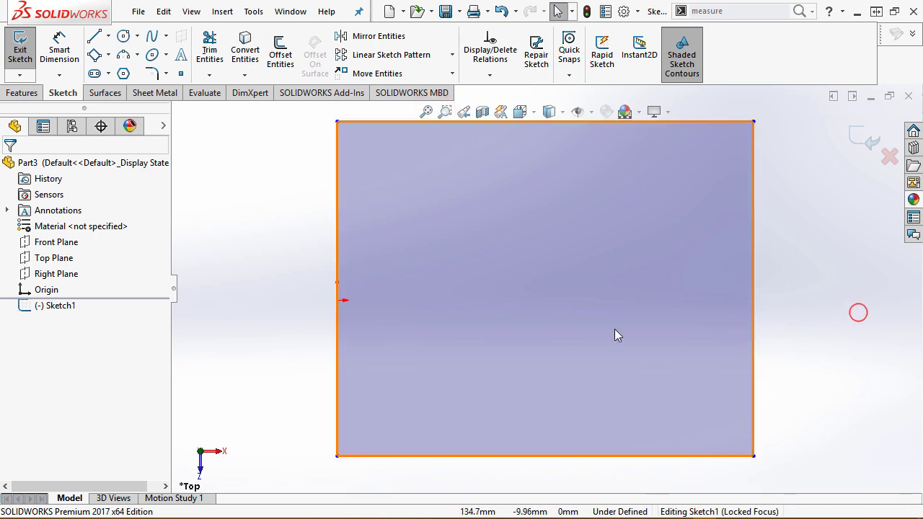
pyautogui.click(340, 316)
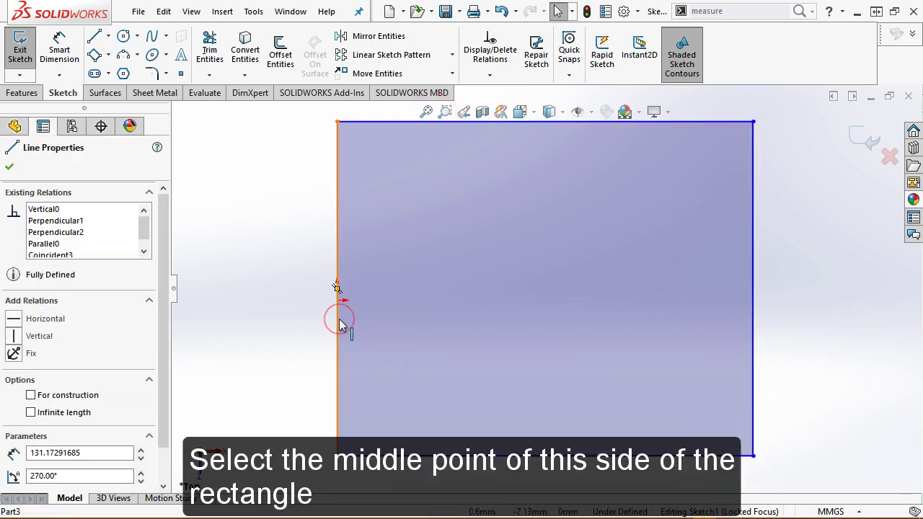
pyautogui.click(315, 319)
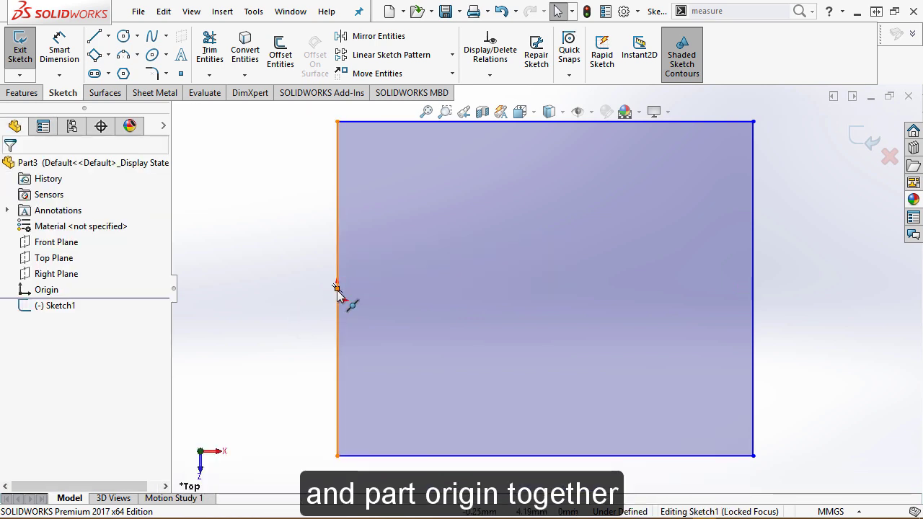
pyautogui.click(337, 290)
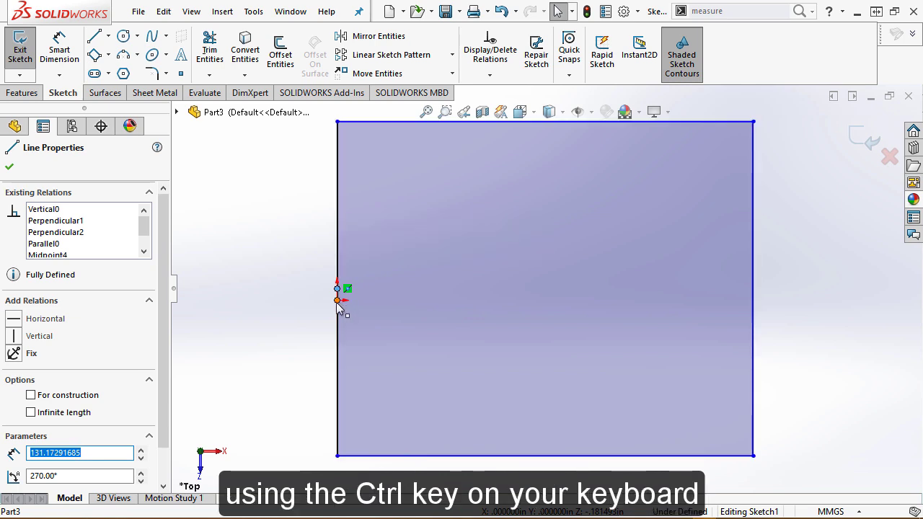
pyautogui.keyDown('ctrl'); pyautogui.click(337, 300); pyautogui.keyUp('ctrl')
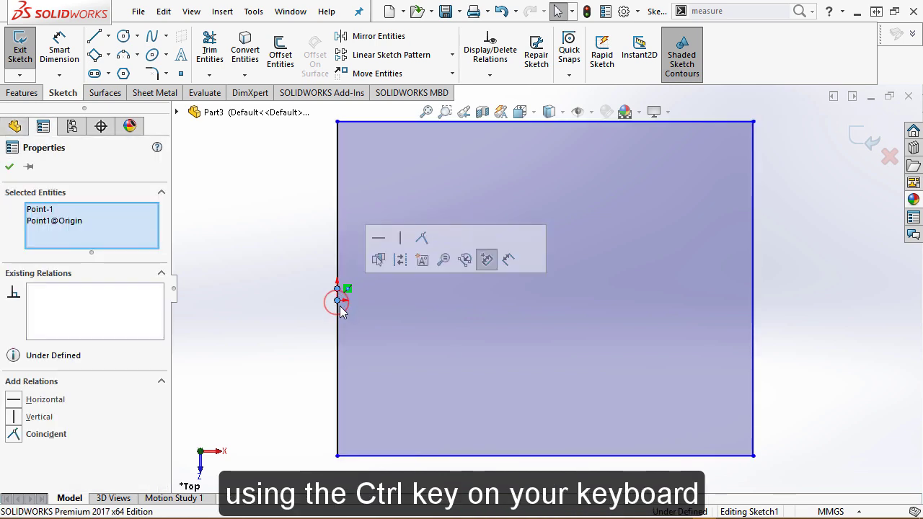
pyautogui.click(423, 239)
pyautogui.click(286, 286)
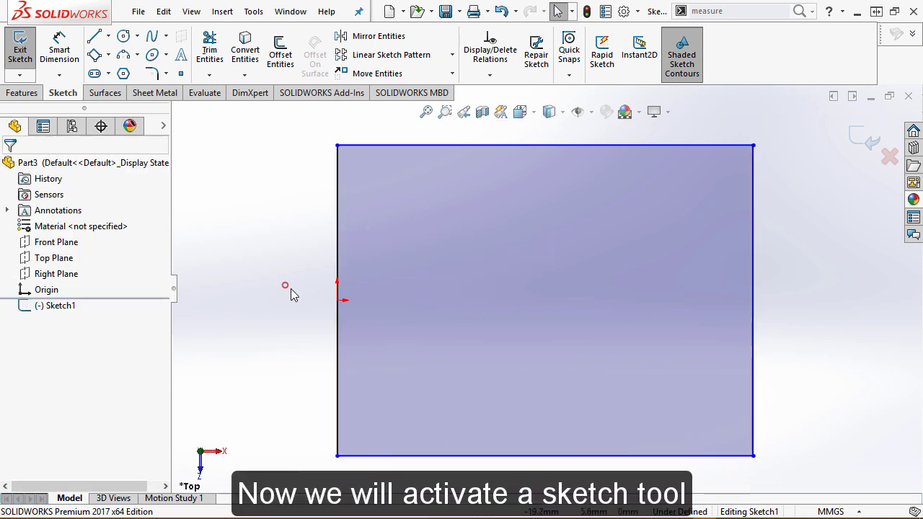
# Step: Draw a 3 Point Arc between the ends of the rectangle's left side, bulging outward as a 180° arc of about 61 mm radius
pyautogui.hotkey('shift', 'z')
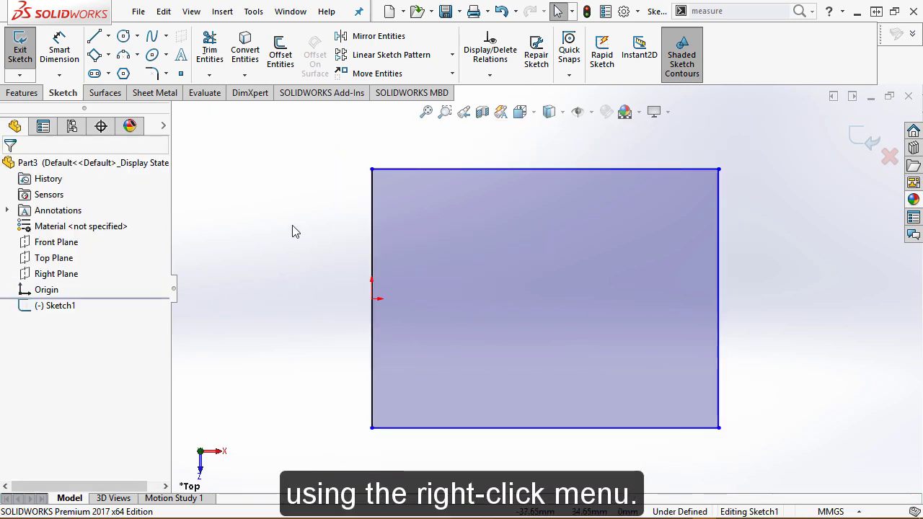
pyautogui.rightClick(310, 258)
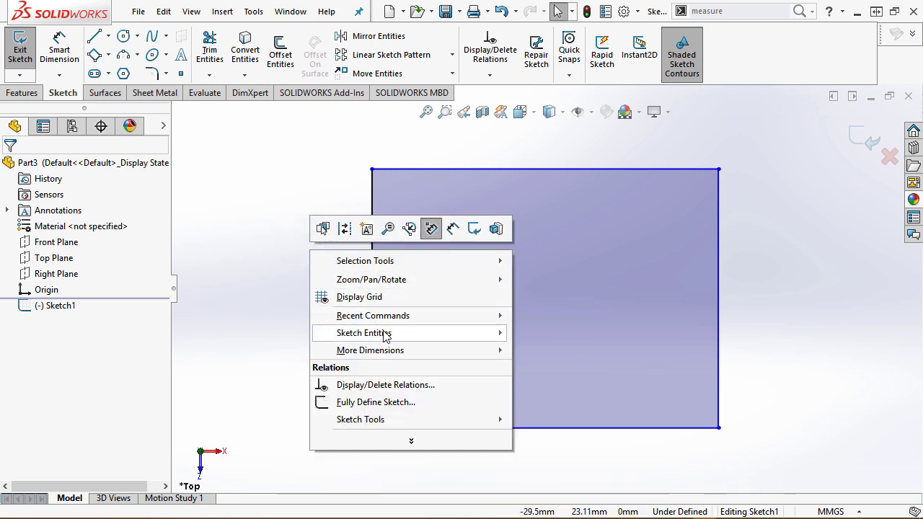
pyautogui.moveTo(386, 332)
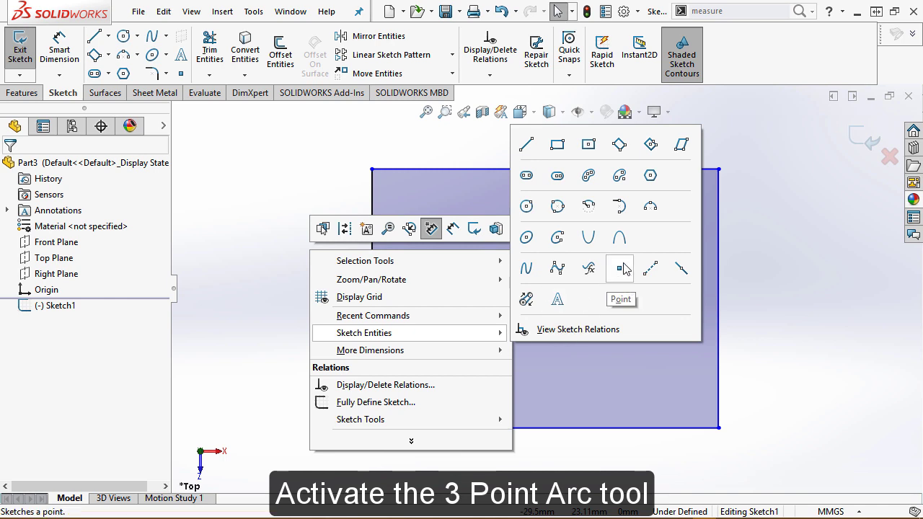
pyautogui.click(651, 209)
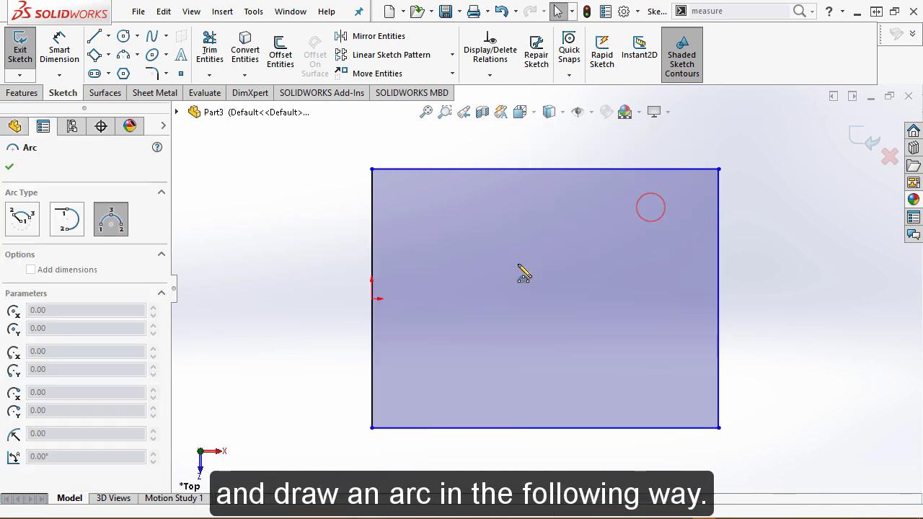
pyautogui.click(372, 427)
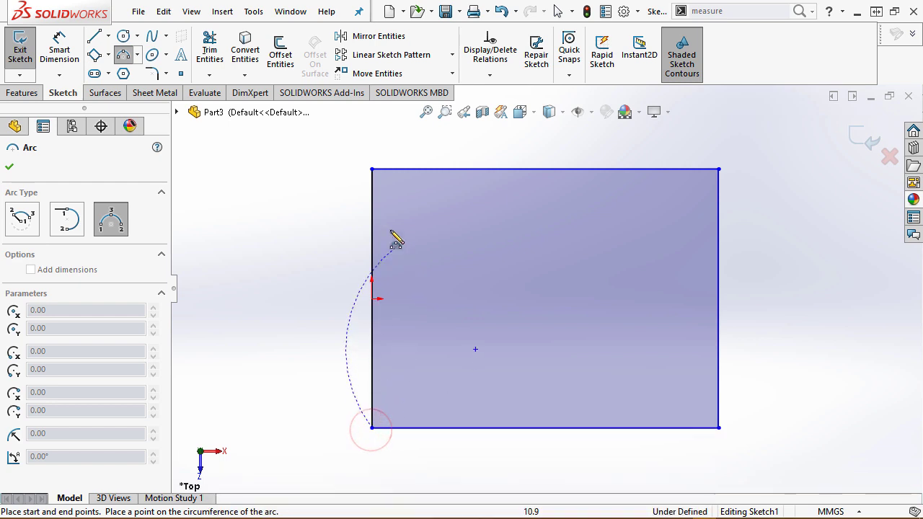
pyautogui.click(370, 170)
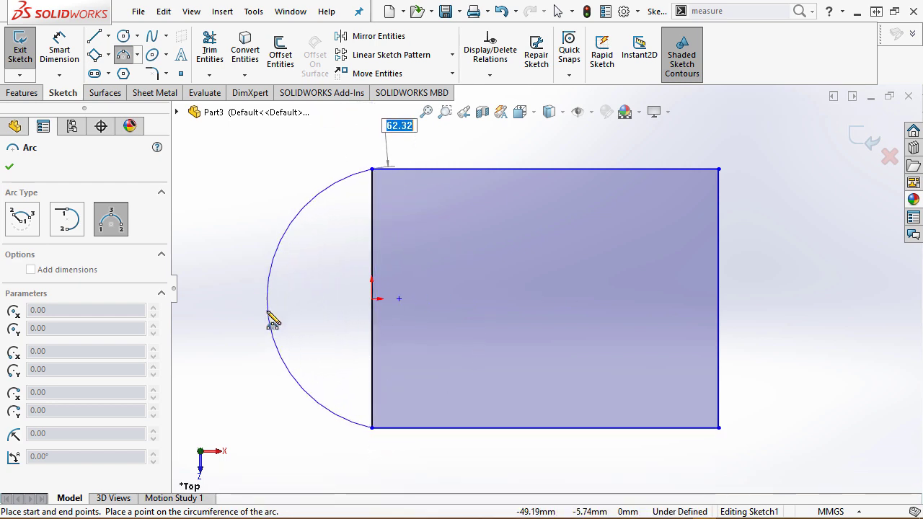
pyautogui.click(246, 321)
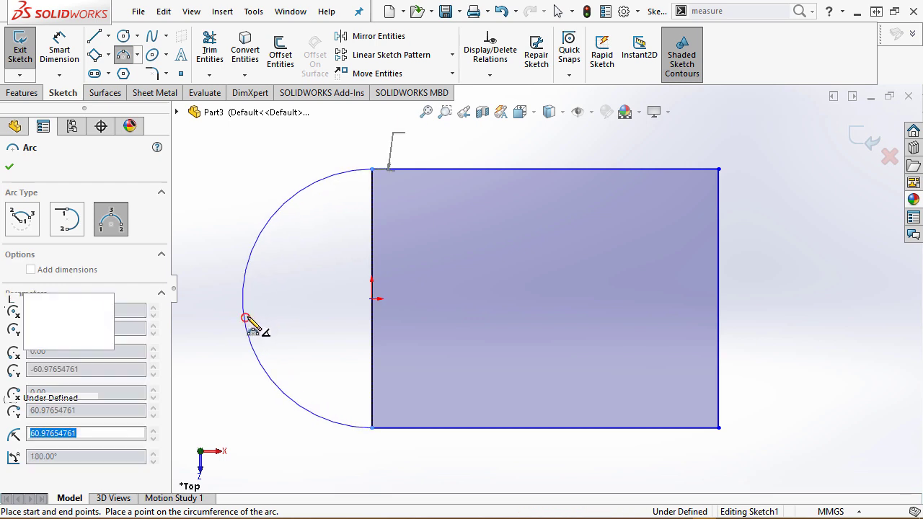
pyautogui.rightClick(314, 276)
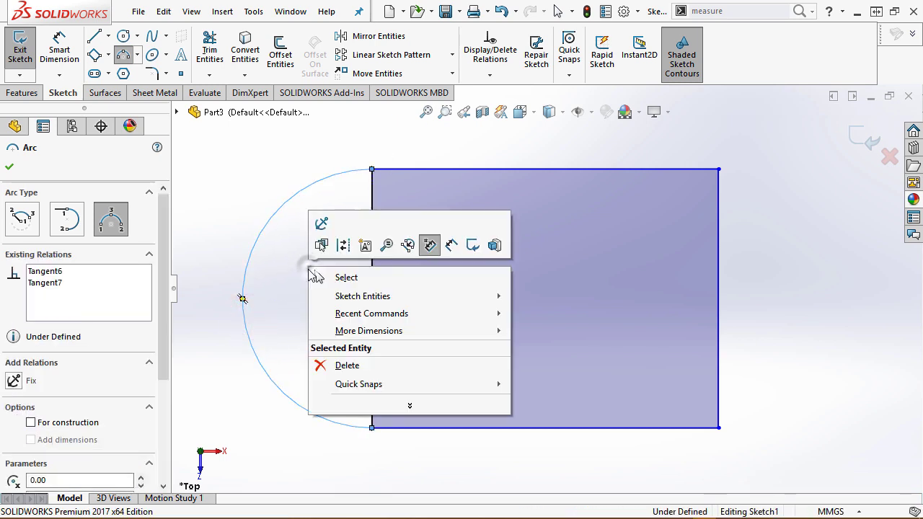
pyautogui.click(323, 276)
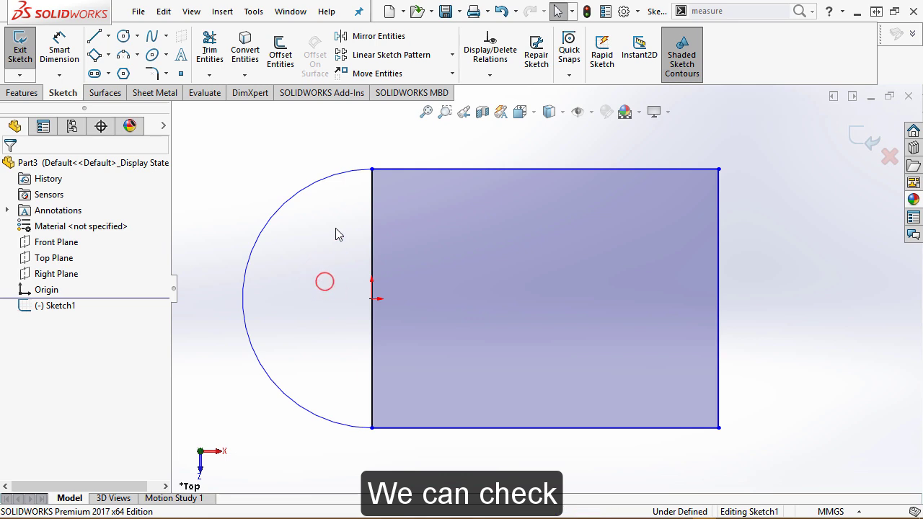
# Step: Check the arc's tangent relations with the rectangle's sides, and convert the rectangle's left side to construction geometry
pyautogui.click(347, 177)
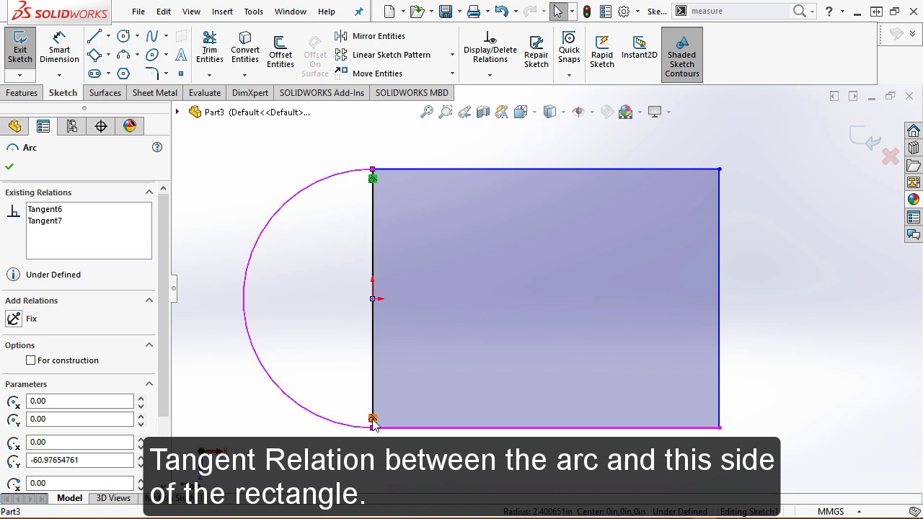
pyautogui.click(316, 340)
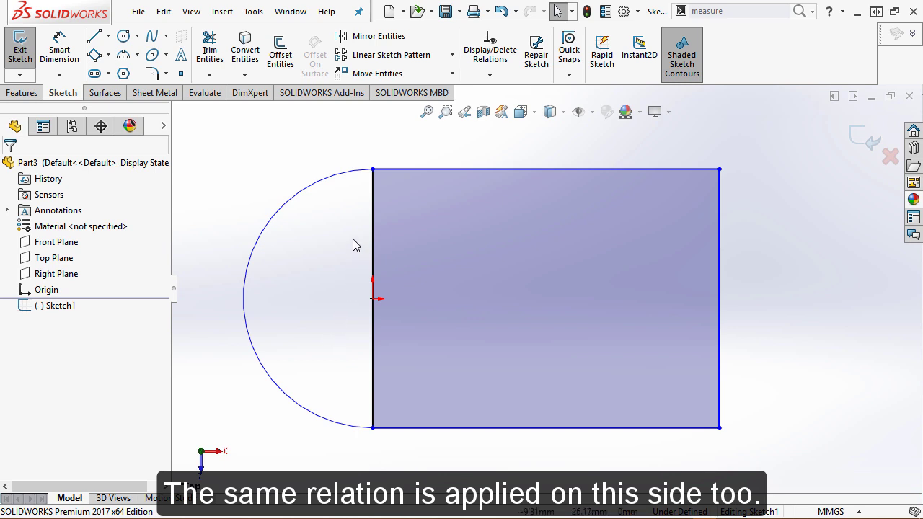
pyautogui.click(374, 213)
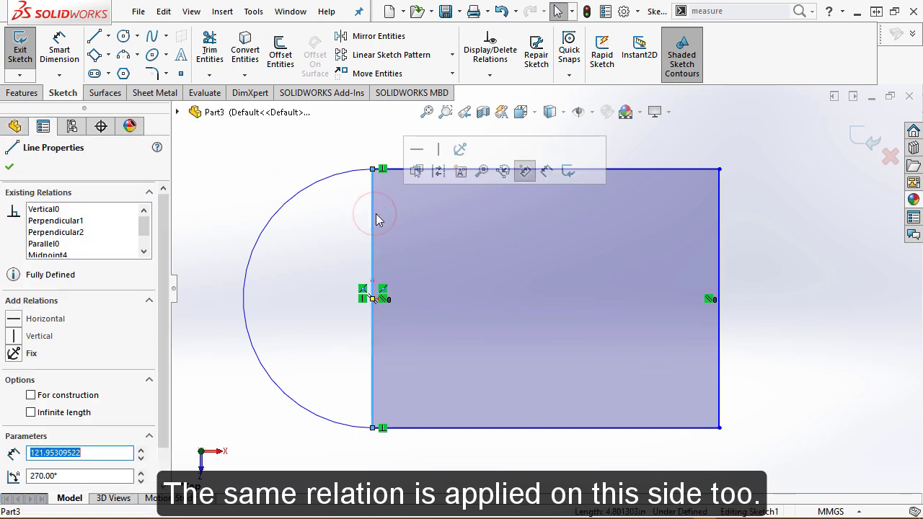
pyautogui.click(439, 173)
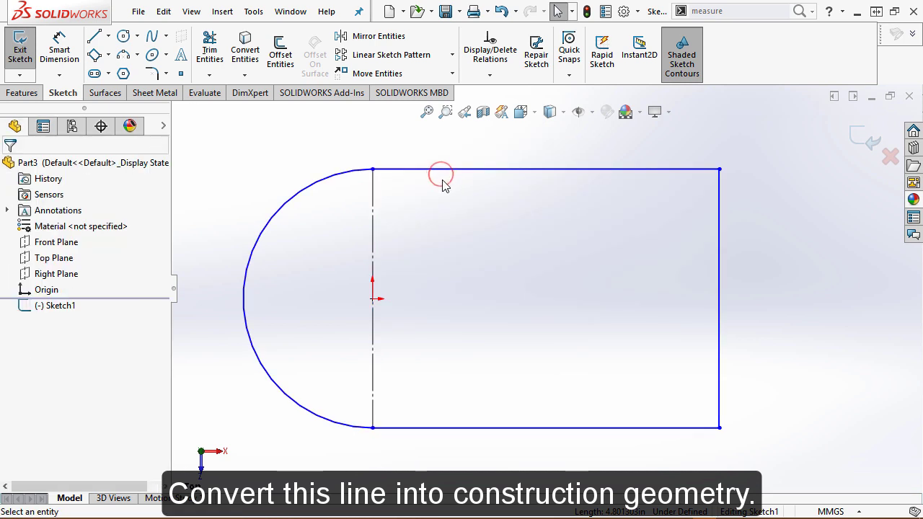
pyautogui.click(463, 271)
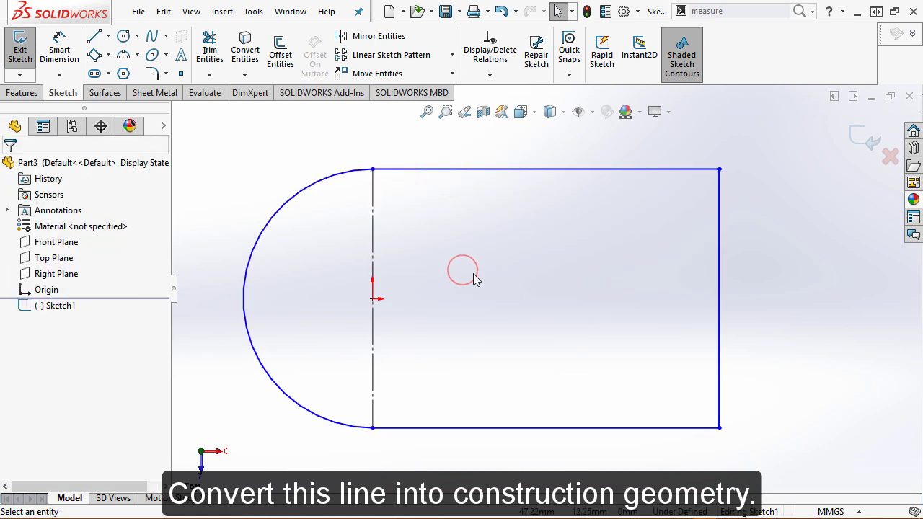
# Step: Dimension the length of the rectangle's upper horizontal side to 60 mm with Smart Dimension
pyautogui.click(54, 55)
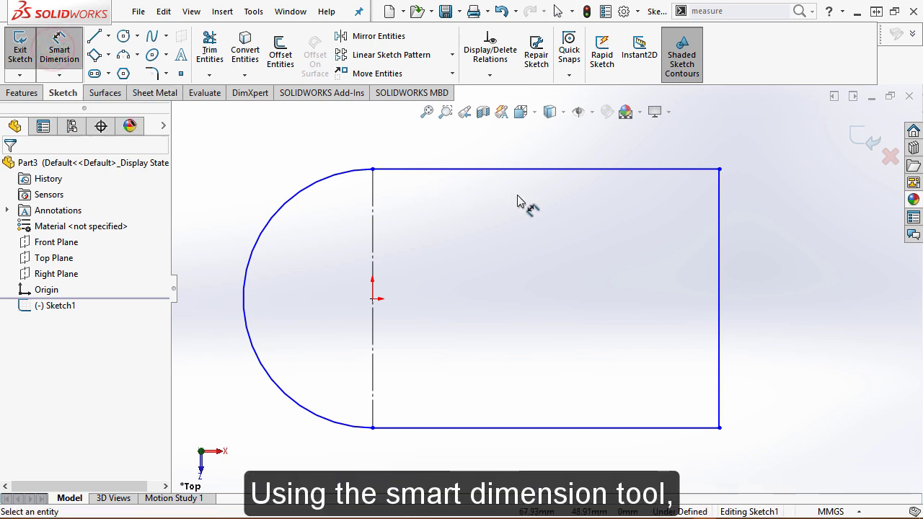
pyautogui.click(528, 168)
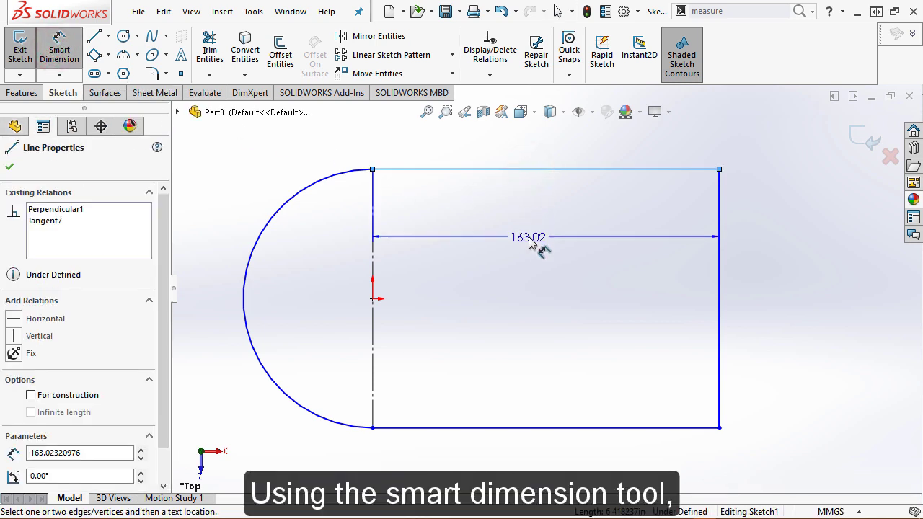
pyautogui.click(529, 237)
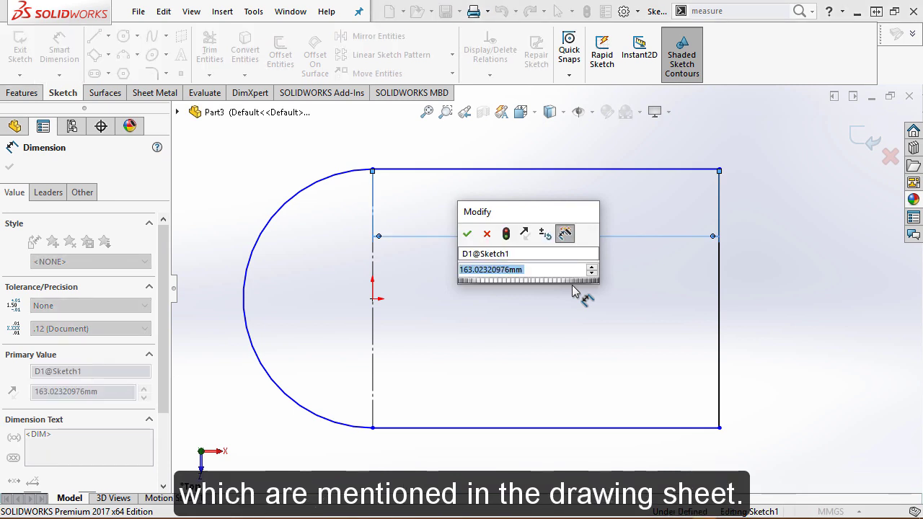
pyautogui.write('60')
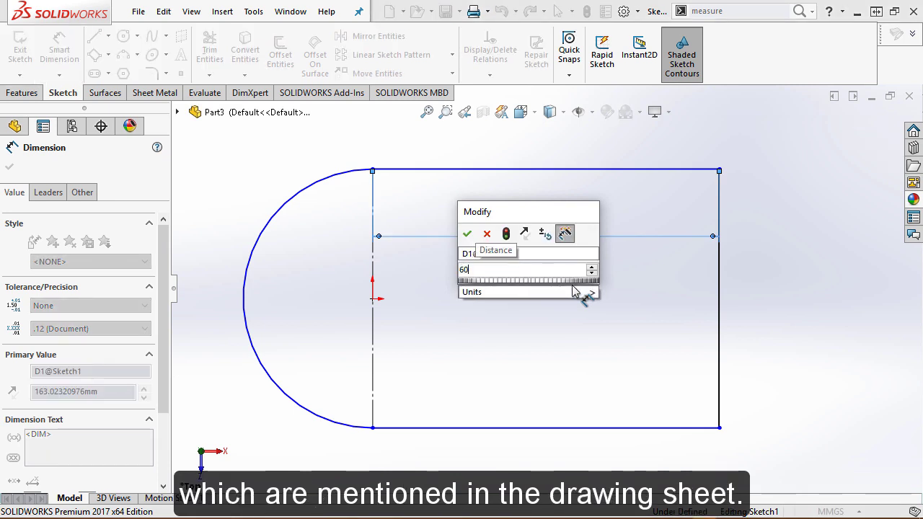
pyautogui.press('Return')
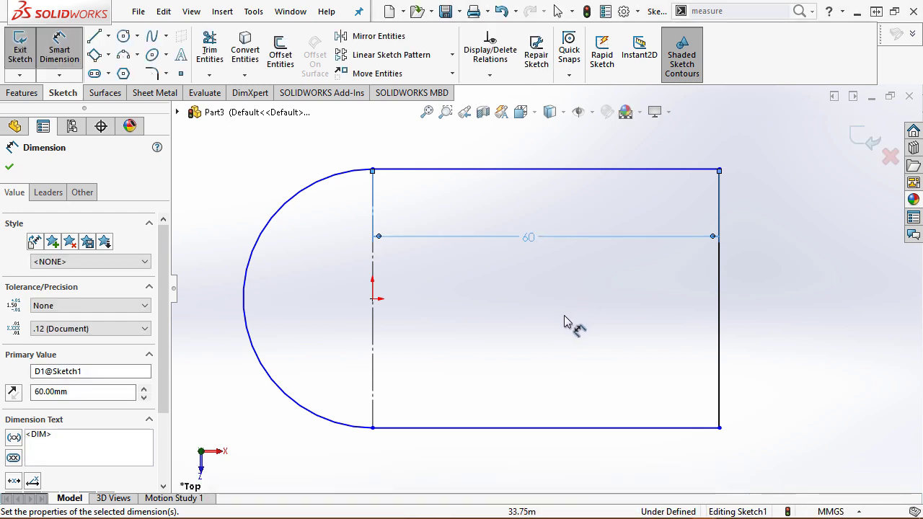
# Step: Dimension the semicircular arc's radius to 15 mm
pyautogui.click(272, 376)
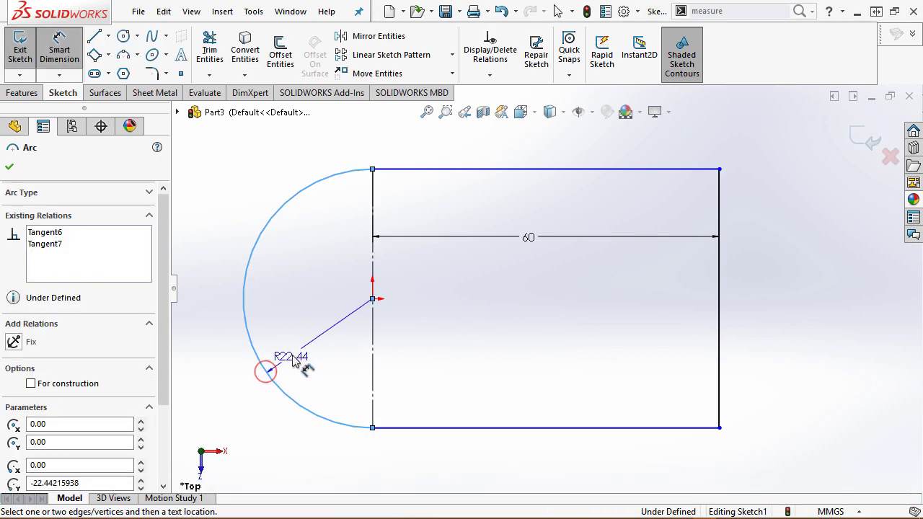
pyautogui.click(294, 362)
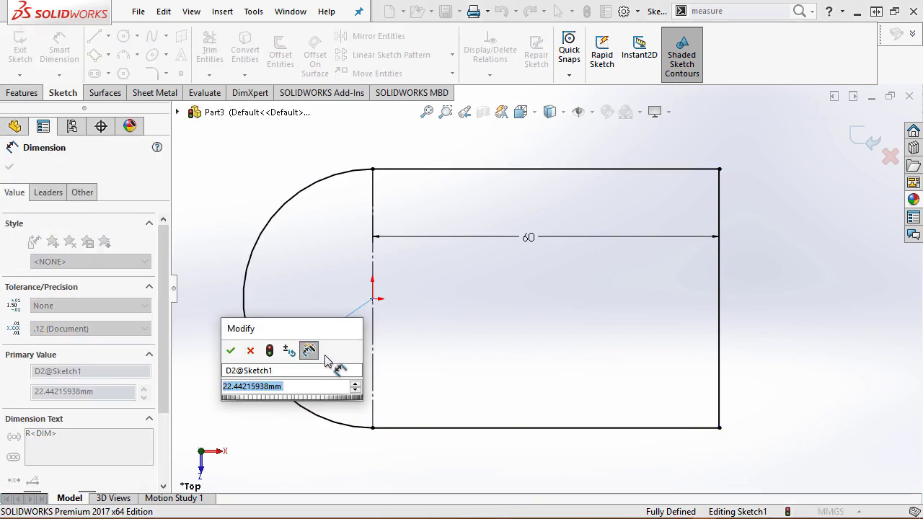
pyautogui.write('16')
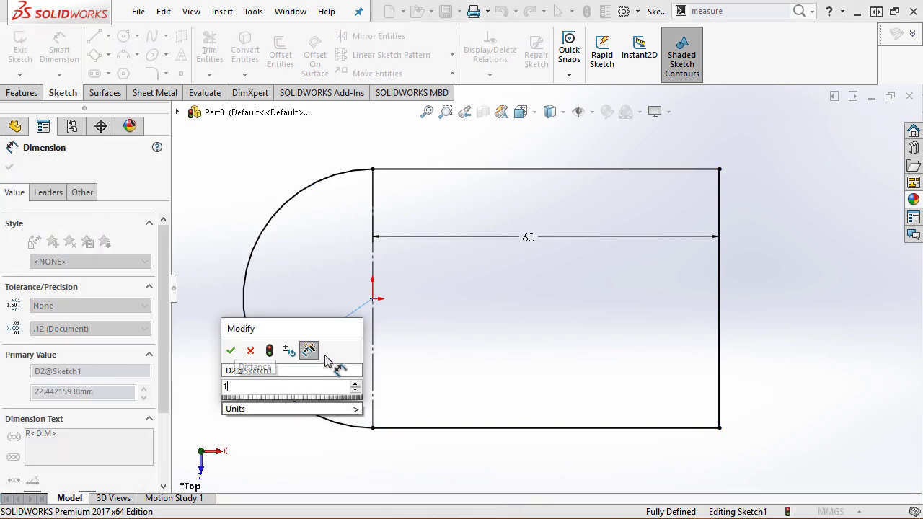
pyautogui.press('Escape')
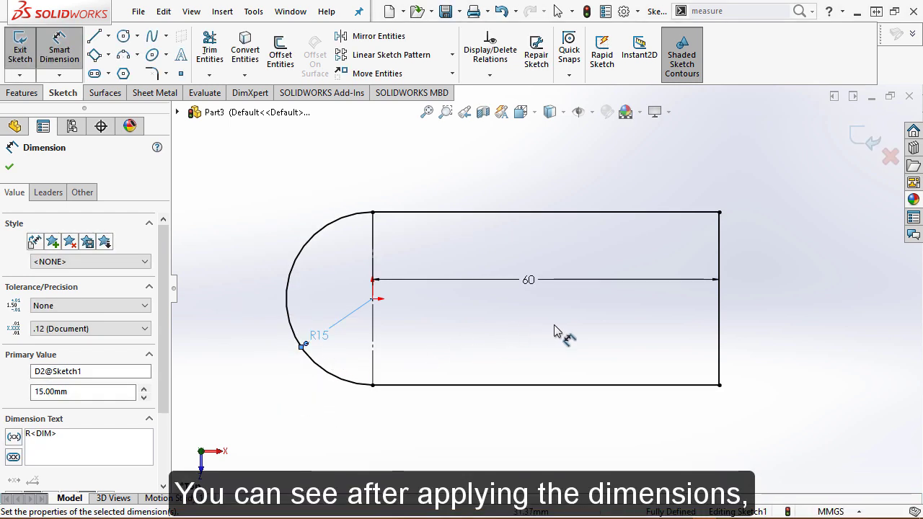
pyautogui.rightClick(766, 284)
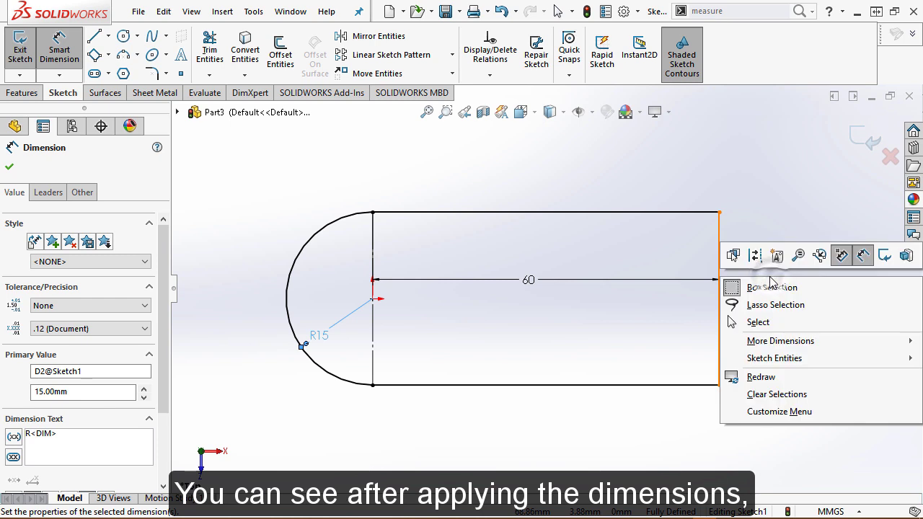
pyautogui.click(762, 321)
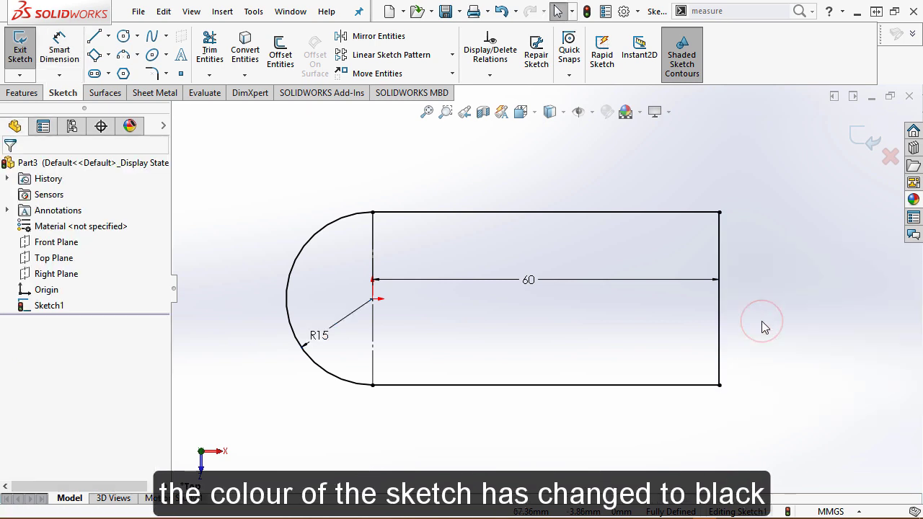
# Step: Reposition the 60 mm dimension above the profile and the R15 dimension near the middle of the arc
pyautogui.moveTo(526, 281); pyautogui.dragTo(531, 195)
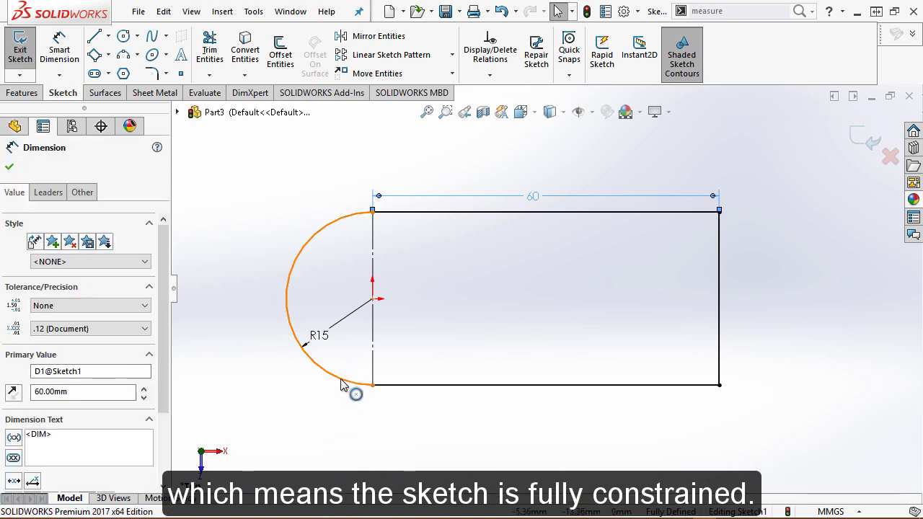
pyautogui.moveTo(322, 347); pyautogui.dragTo(328, 318)
pyautogui.click(286, 382)
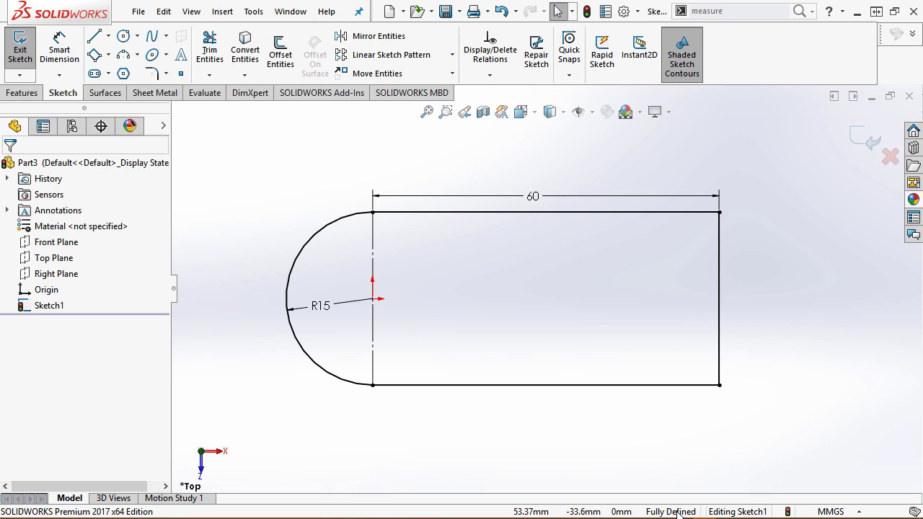
# Step: Exit the finished sketch and set the view orientation to Isometric
pyautogui.click(793, 279)
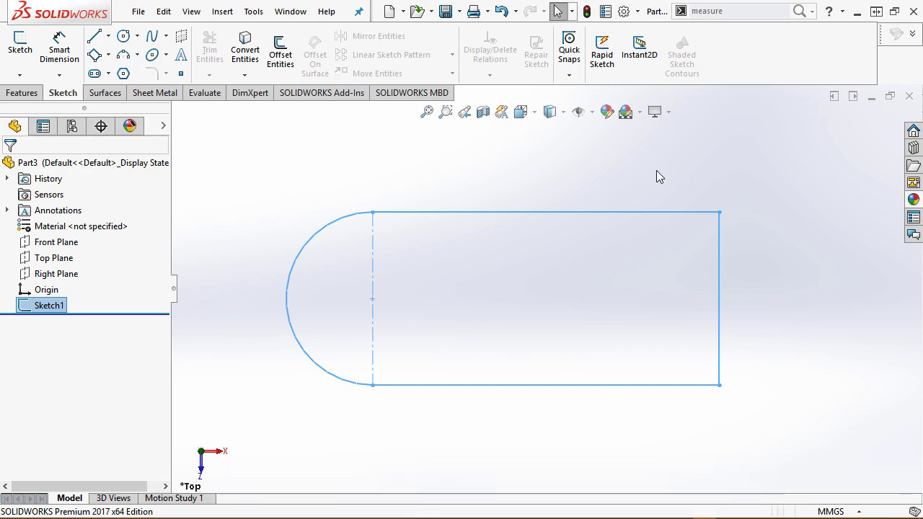
pyautogui.click(533, 113)
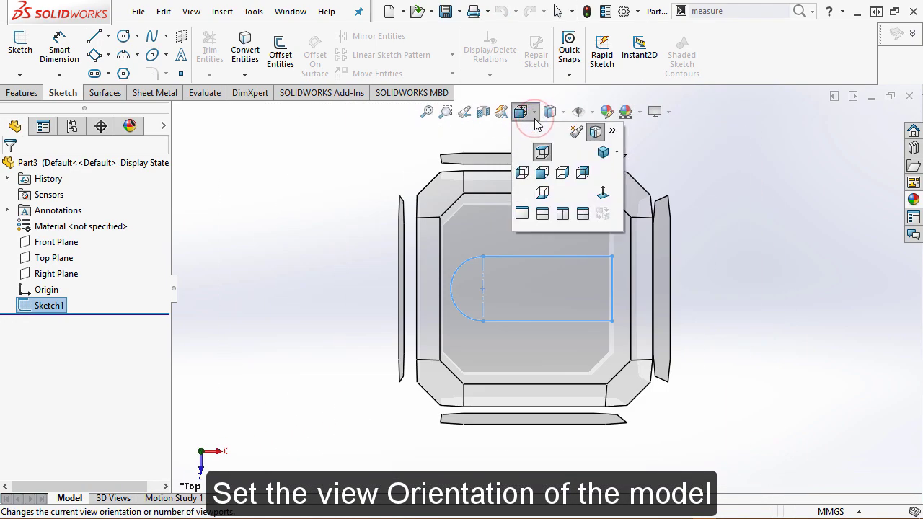
pyautogui.click(604, 154)
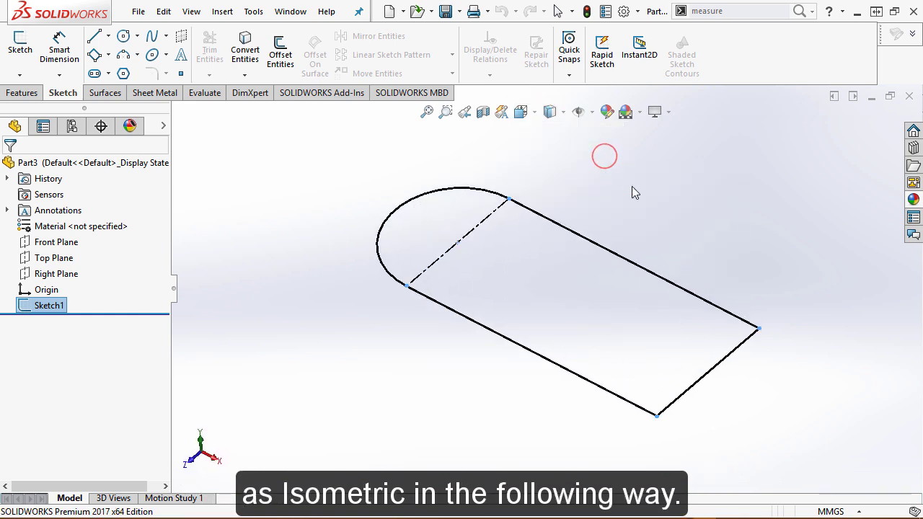
pyautogui.click(632, 187)
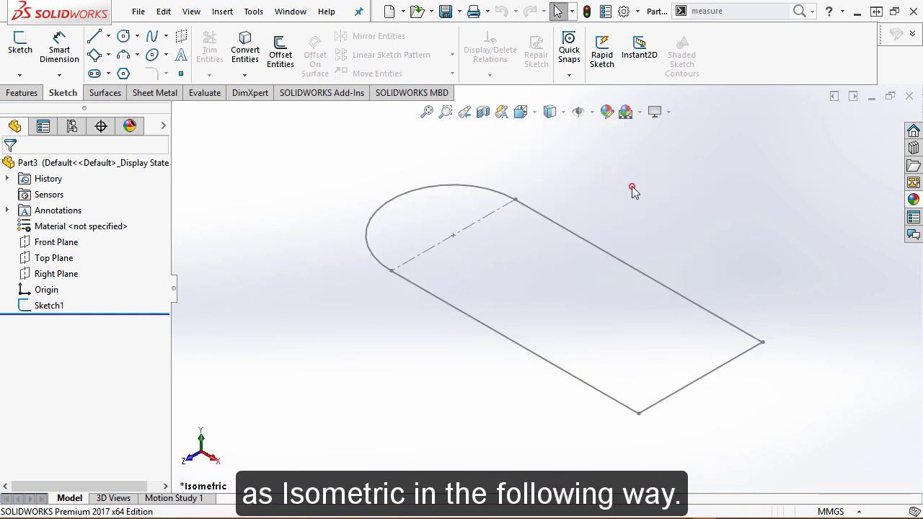
pyautogui.click(436, 120)
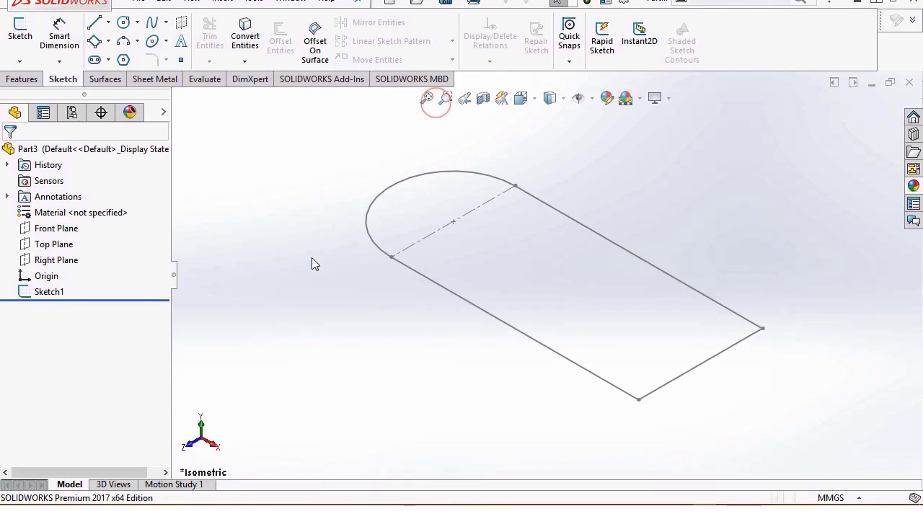
pyautogui.click(295, 306)
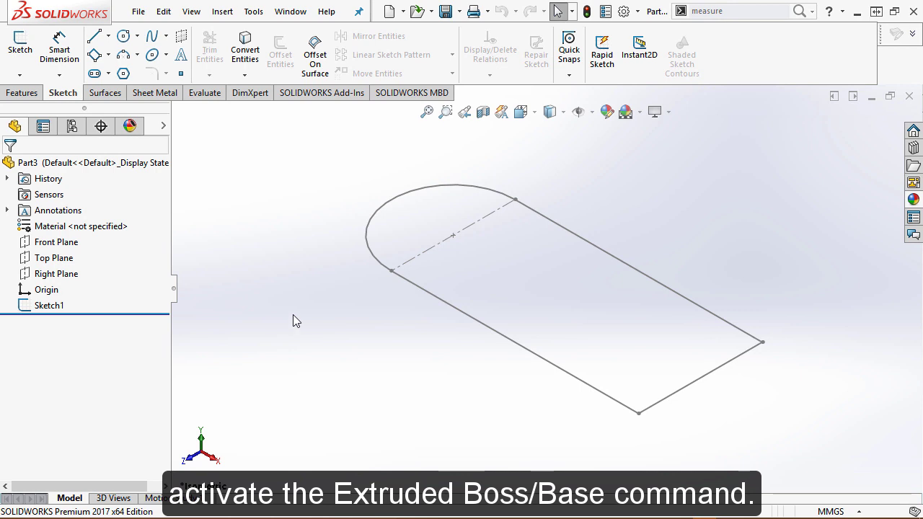
# Step: Extrude the sketch profile upward as a Blind boss with a depth of 30 mm, and fit the part in view
pyautogui.click(27, 94)
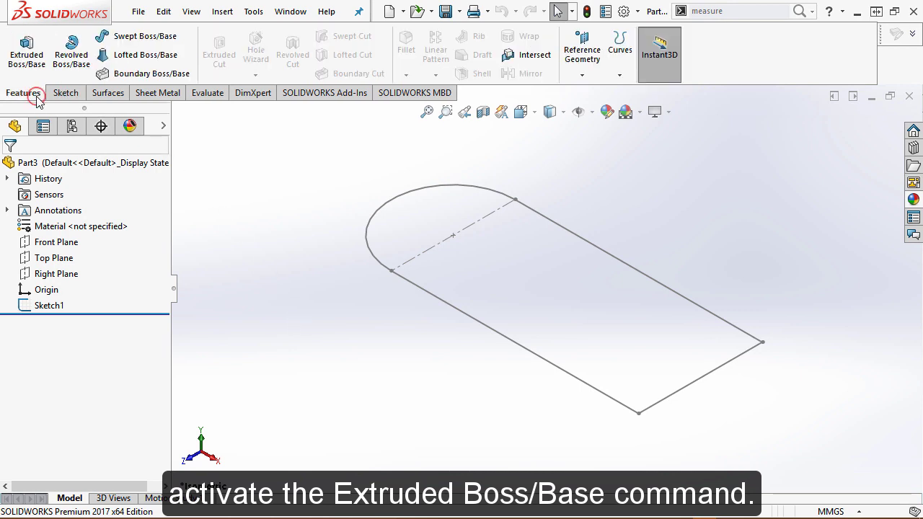
pyautogui.click(29, 58)
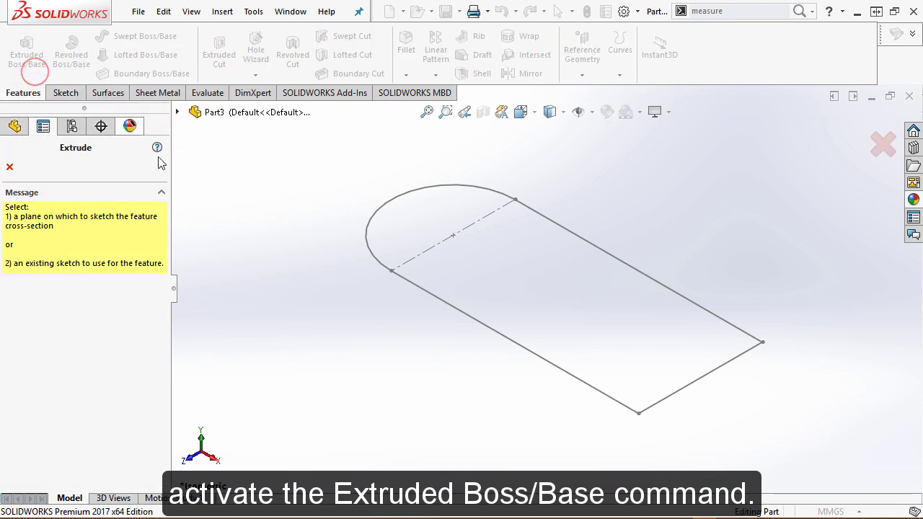
pyautogui.click(444, 299)
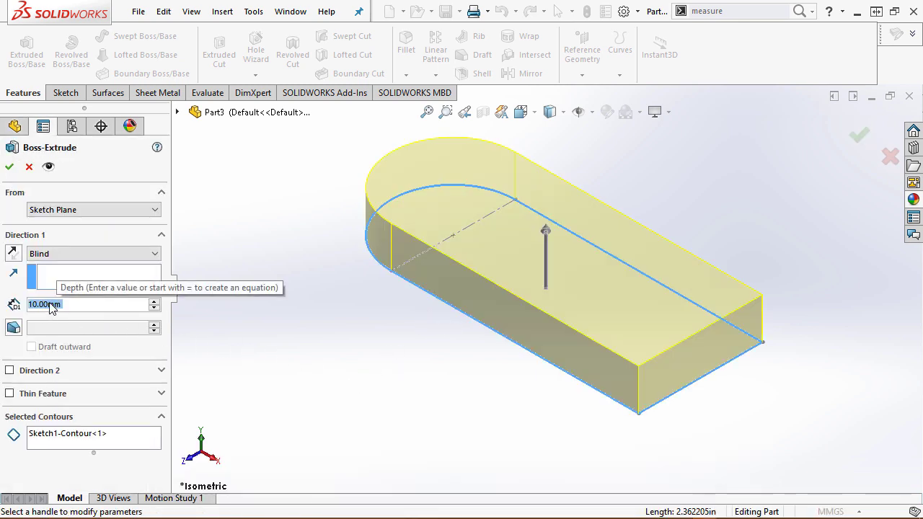
pyautogui.rightClick(47, 304)
pyautogui.moveTo(48, 304); pyautogui.dragTo(28, 304)
pyautogui.write('30')
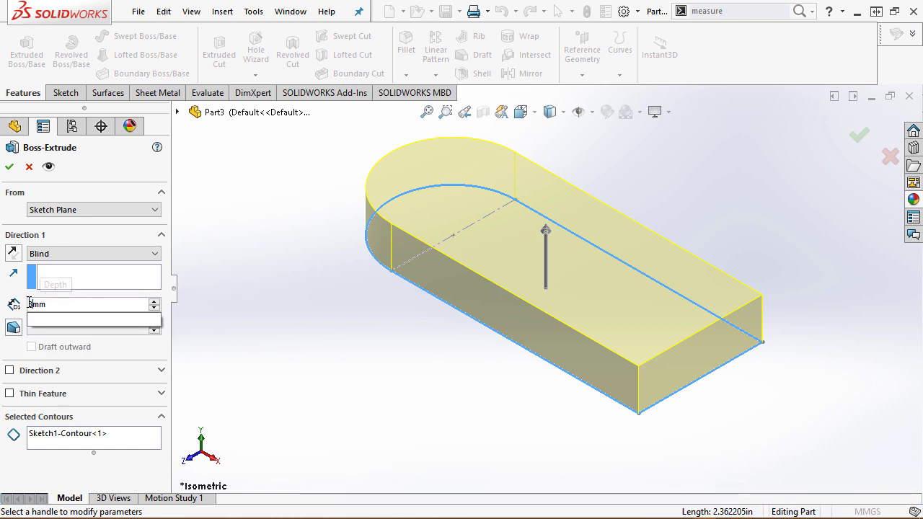
pyautogui.press('Return')
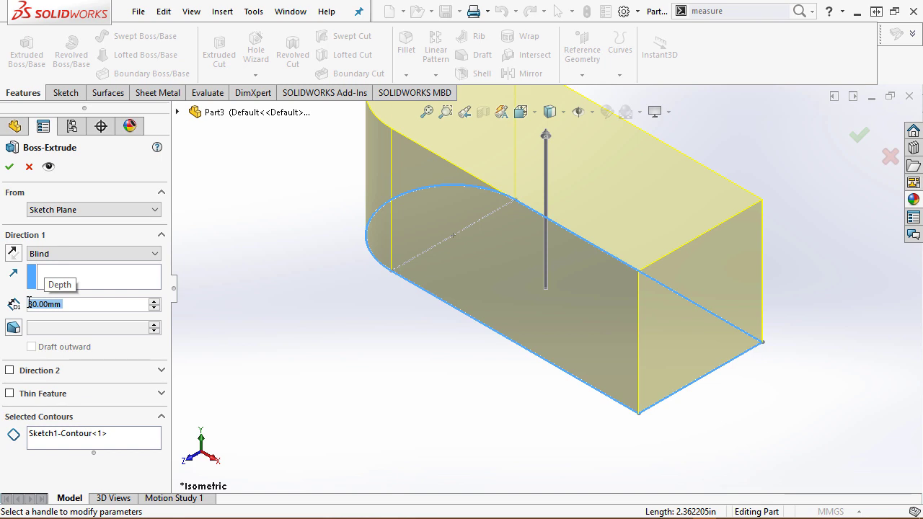
pyautogui.click(9, 168)
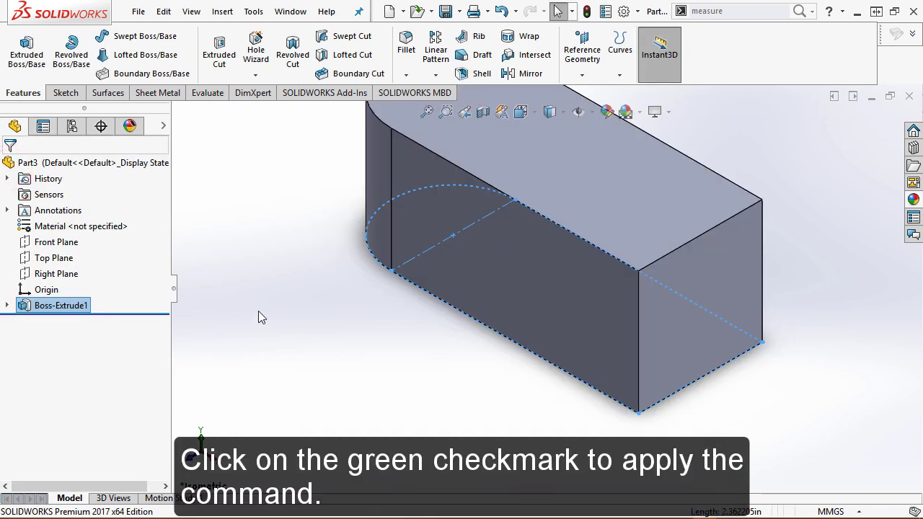
pyautogui.click(428, 113)
pyautogui.click(312, 351)
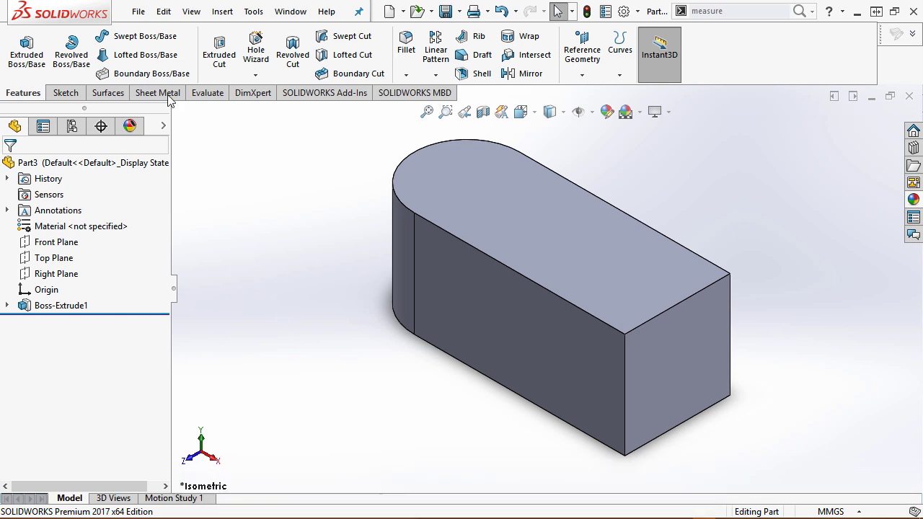
# Step: Save the part in the Documents folder as Fixture Block
pyautogui.click(137, 11)
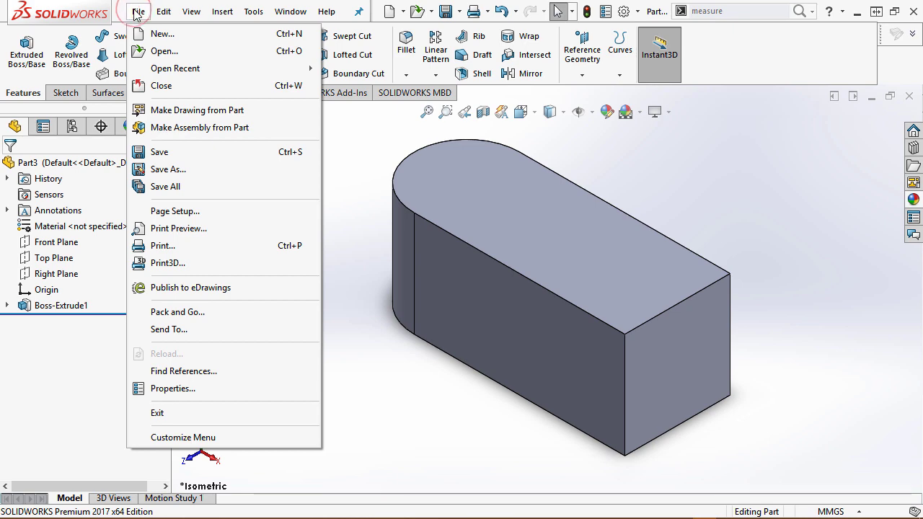
pyautogui.click(209, 150)
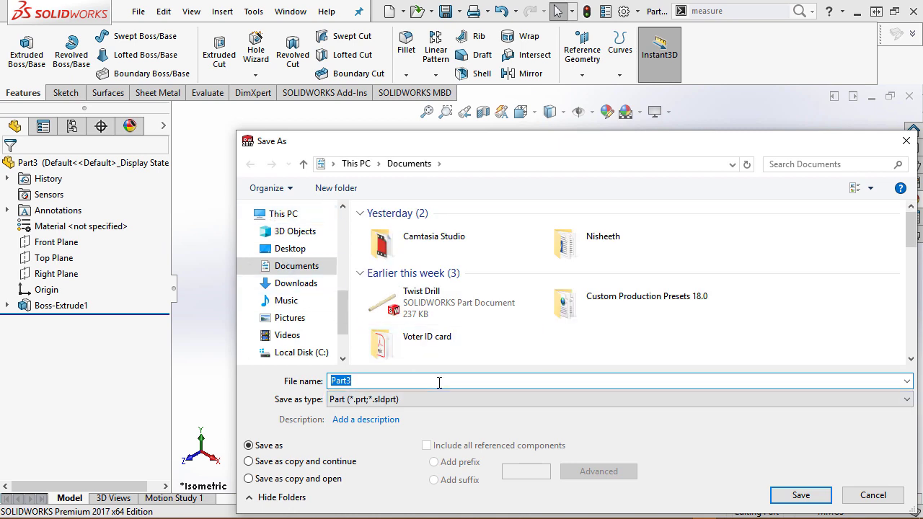
pyautogui.write('F')
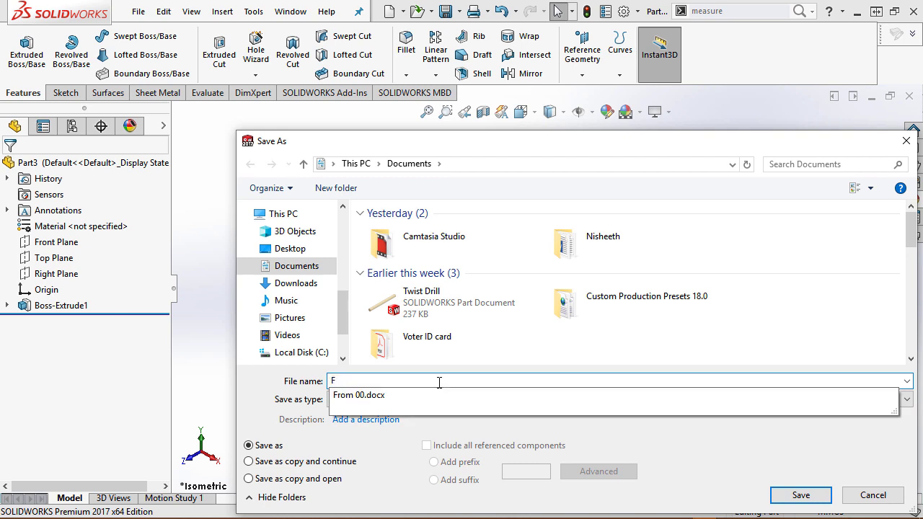
pyautogui.write('ixture Block')
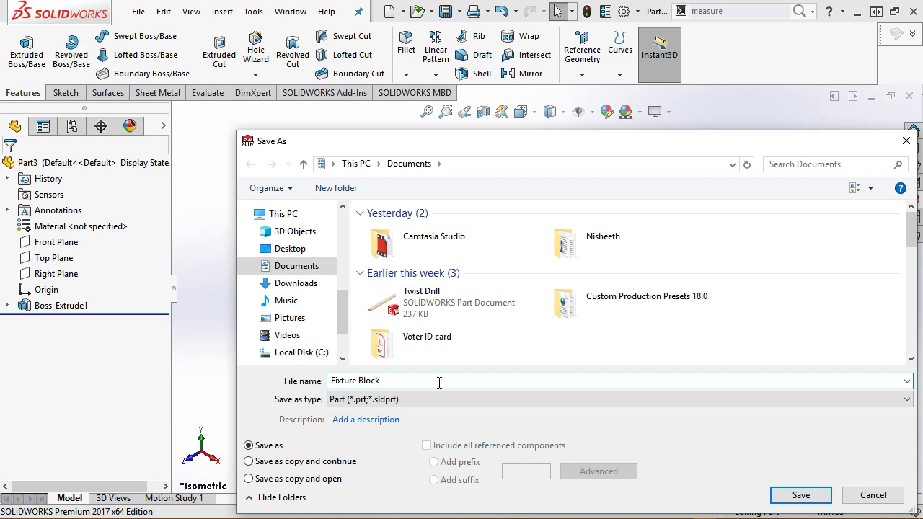
pyautogui.click(787, 494)
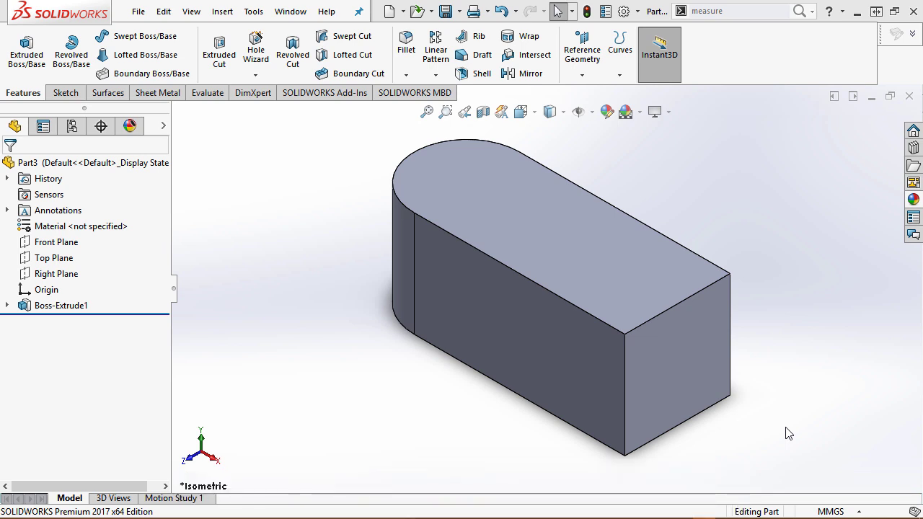
pyautogui.click(360, 210)
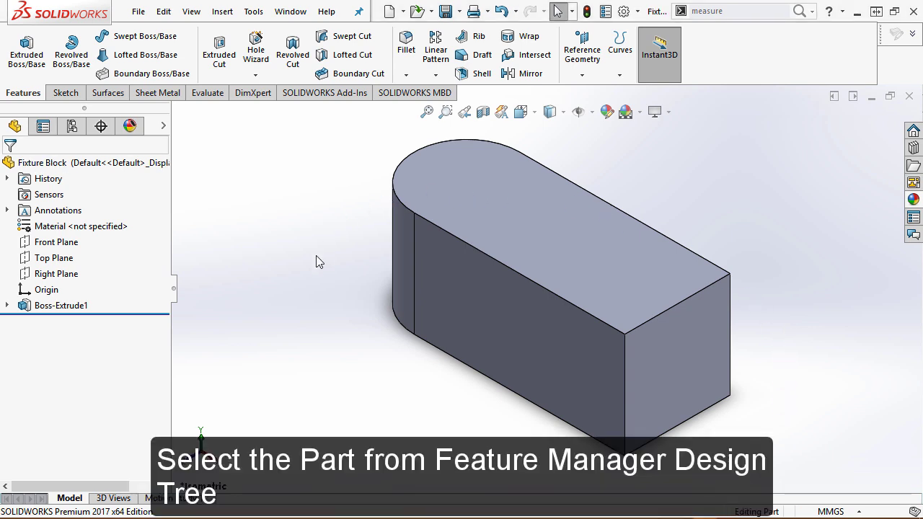
# Step: Apply the polished bronze appearance from the Metal Bronze collection to the whole Fixture Block part
pyautogui.click(33, 163)
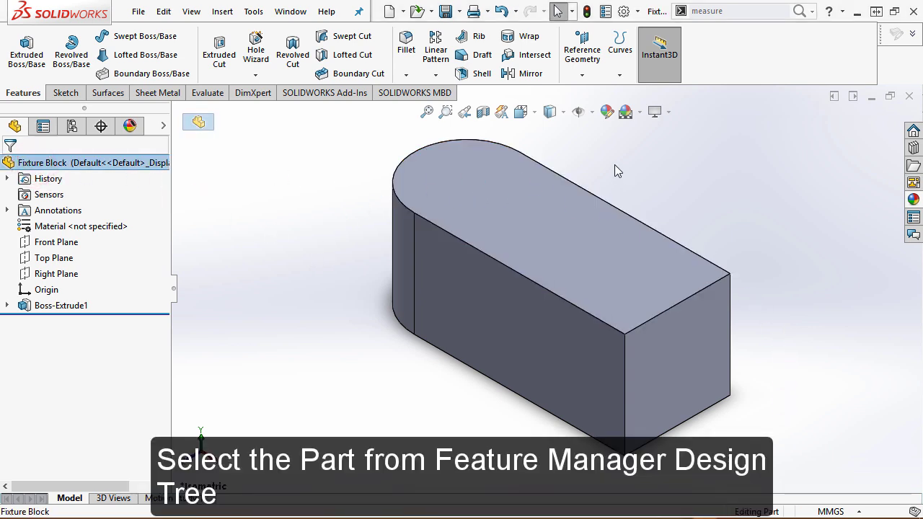
pyautogui.click(606, 117)
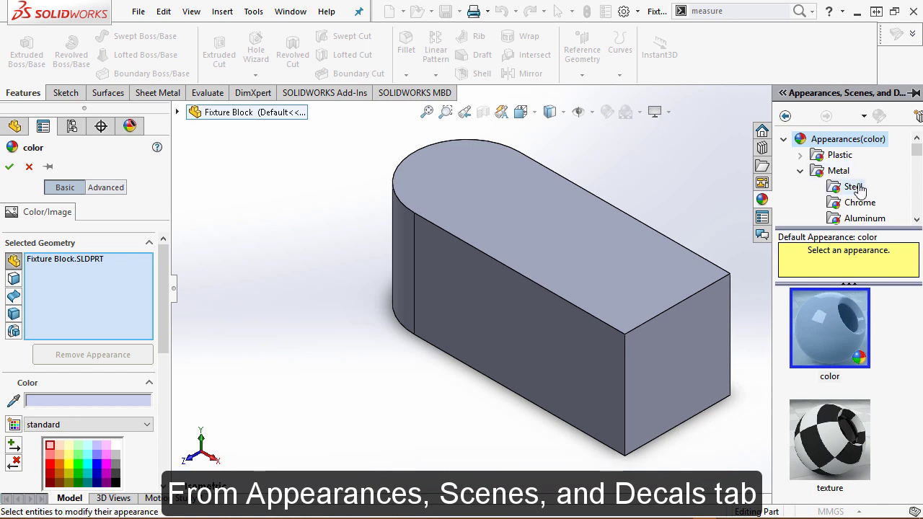
pyautogui.click(915, 221)
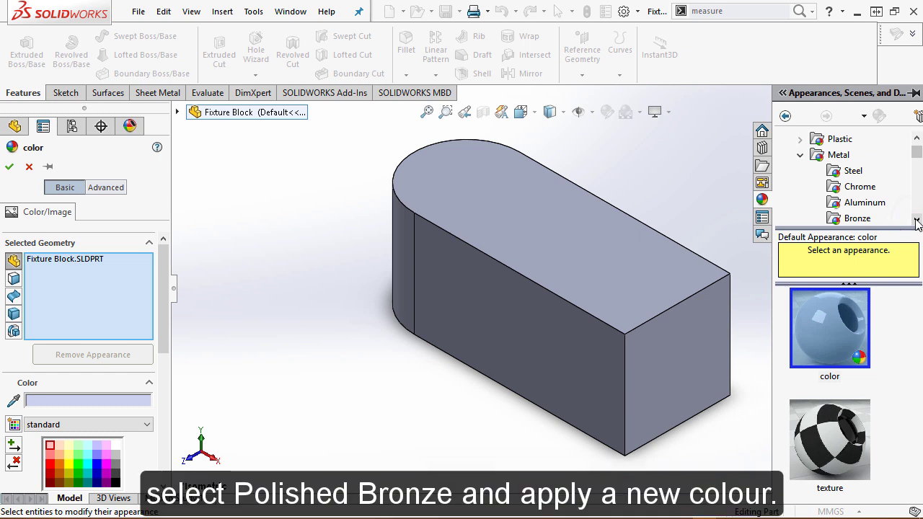
pyautogui.click(915, 220)
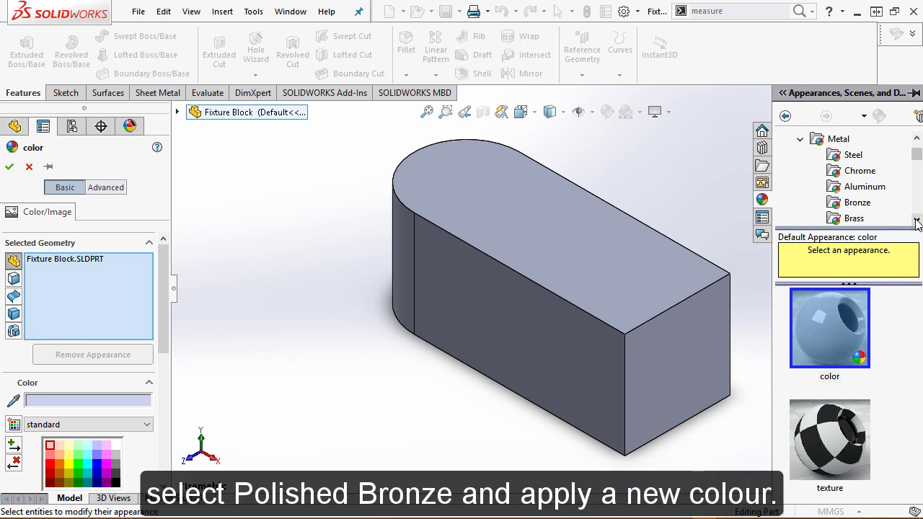
pyautogui.click(857, 202)
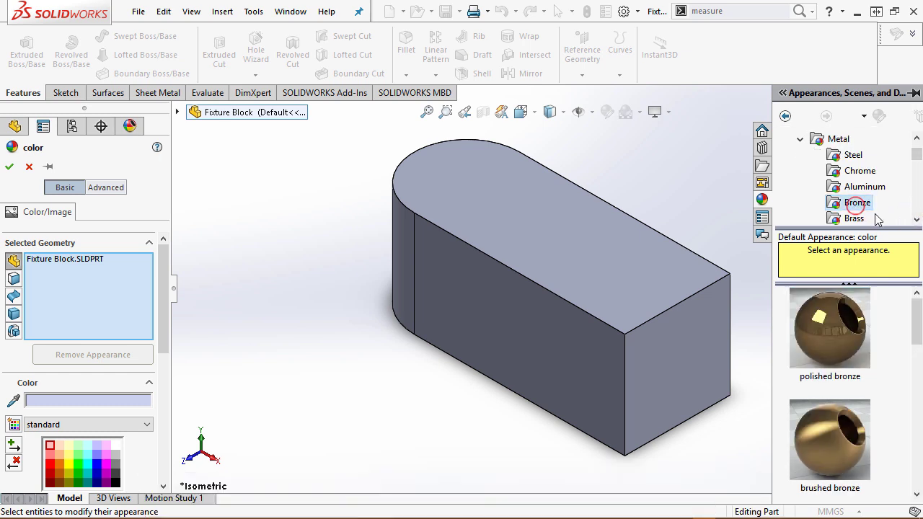
pyautogui.click(827, 348)
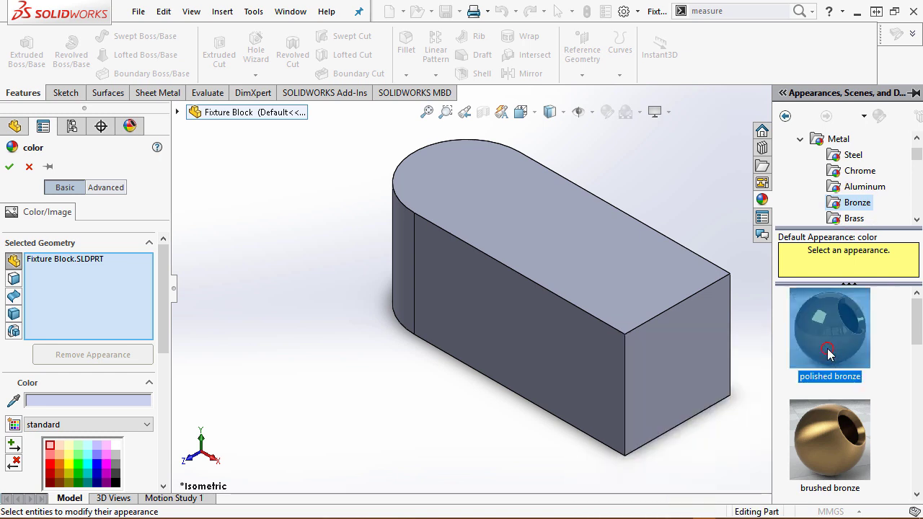
pyautogui.click(690, 178)
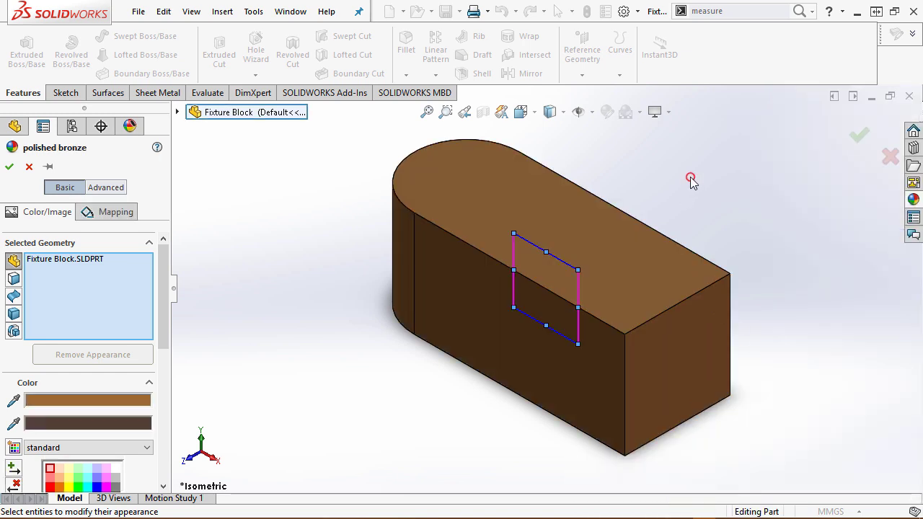
pyautogui.click(859, 138)
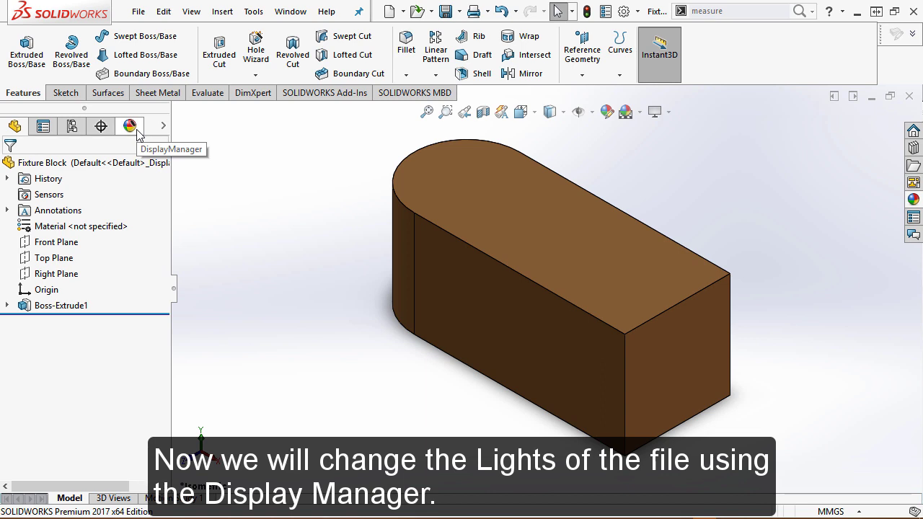
# Step: Set the scene's Ambient light intensity to 0.8, apply it, and return to the part's feature tree
pyautogui.click(137, 130)
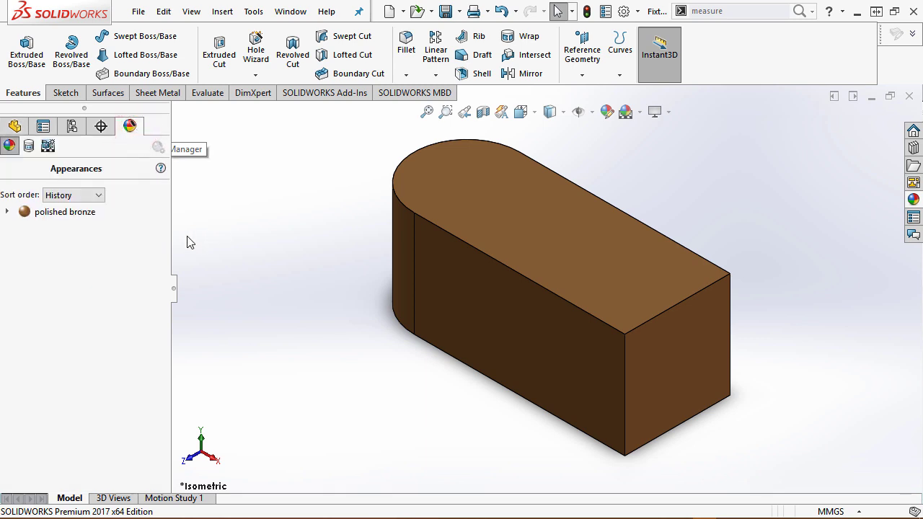
pyautogui.click(52, 150)
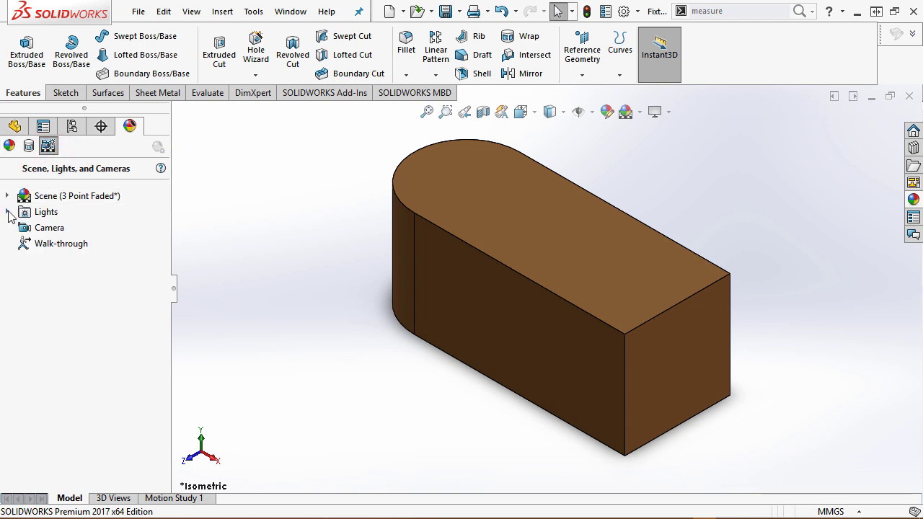
pyautogui.click(7, 212)
pyautogui.click(80, 227)
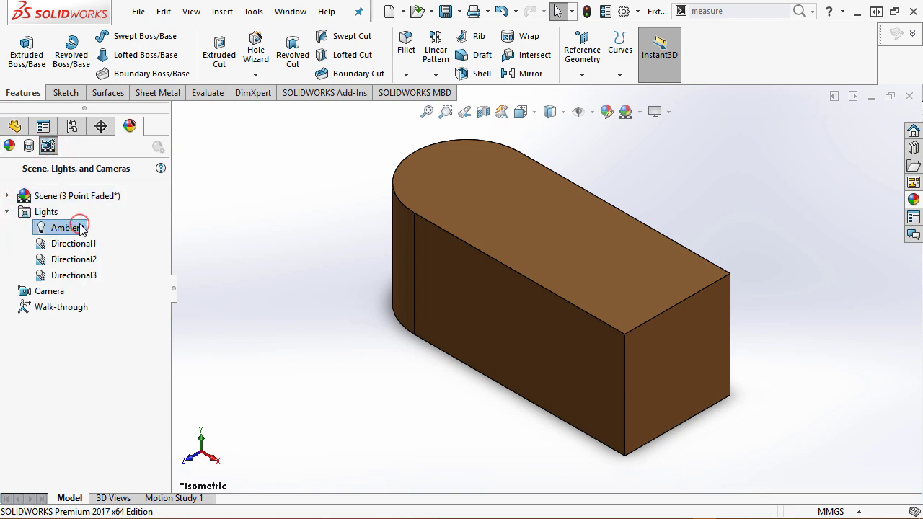
pyautogui.rightClick(80, 227)
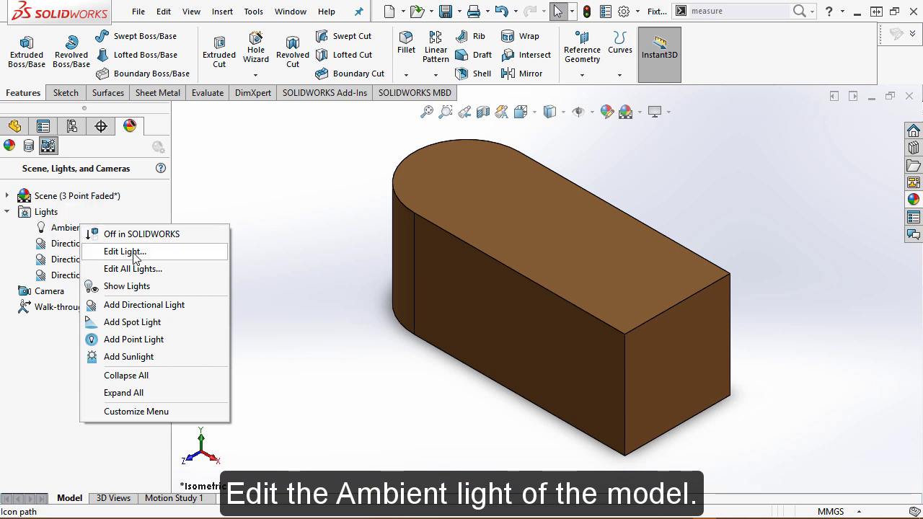
pyautogui.click(134, 251)
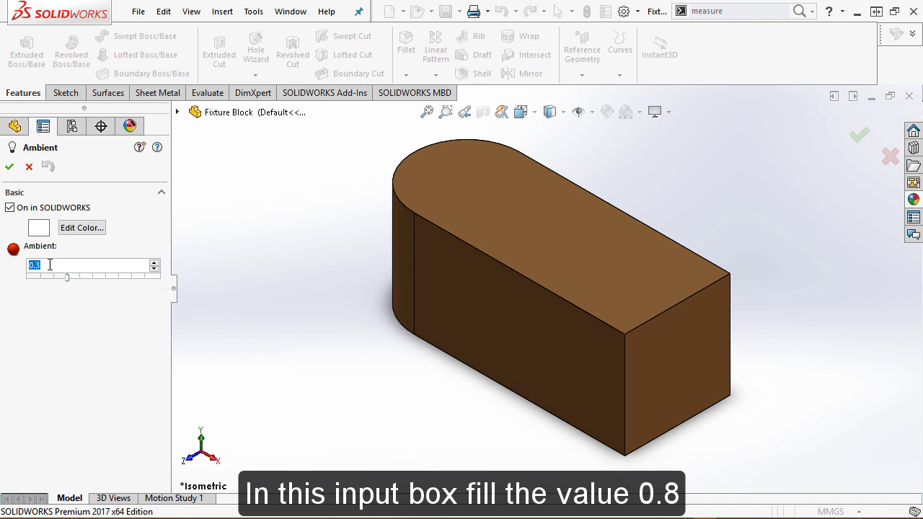
pyautogui.moveTo(49, 264); pyautogui.dragTo(21, 265)
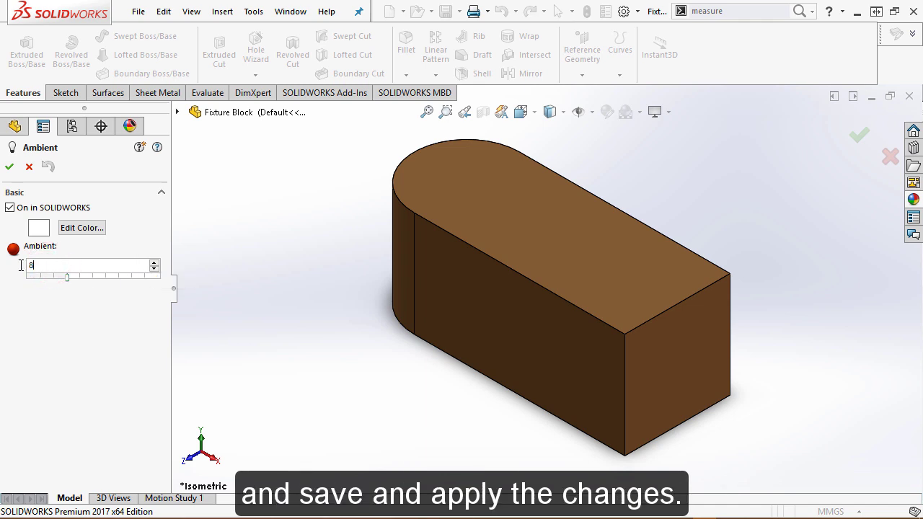
pyautogui.write('0')
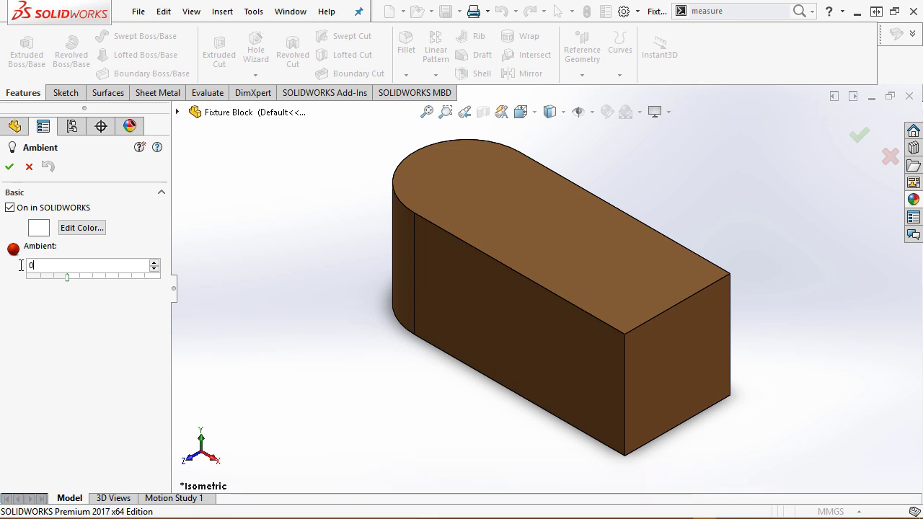
pyautogui.press('Return')
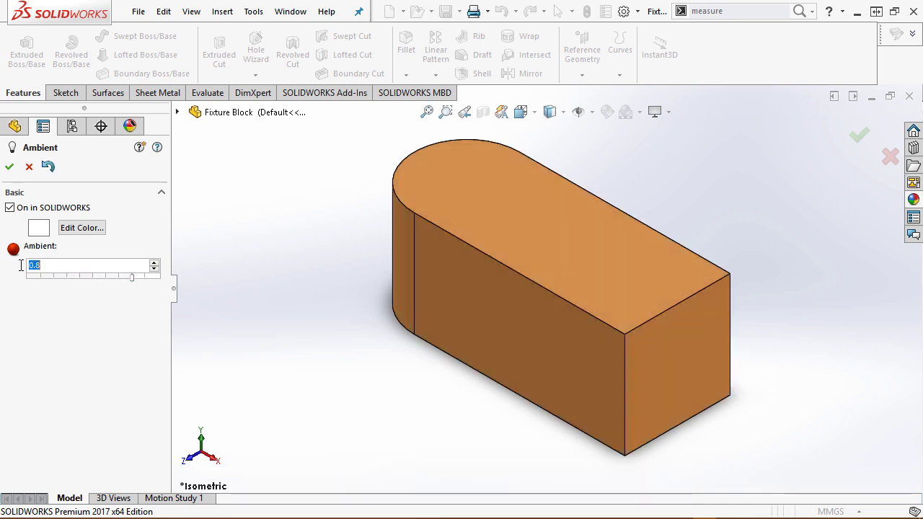
pyautogui.click(9, 168)
pyautogui.click(233, 272)
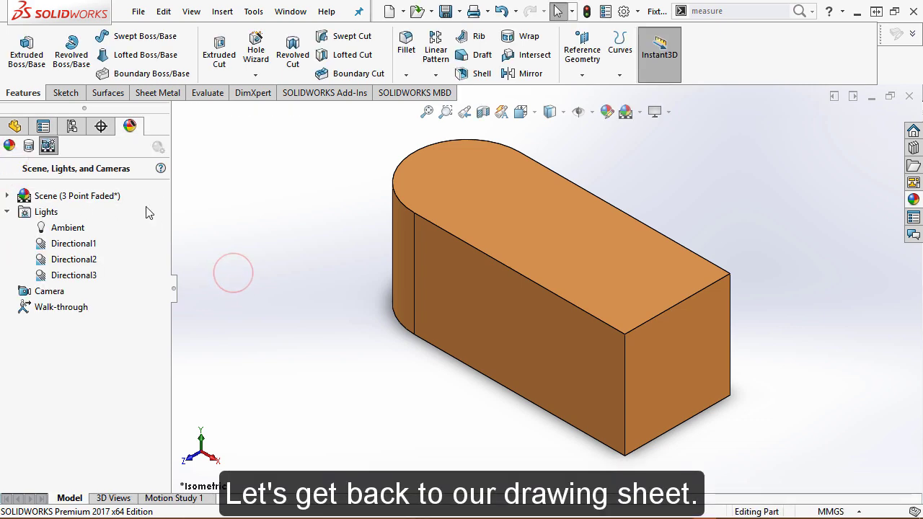
pyautogui.click(14, 126)
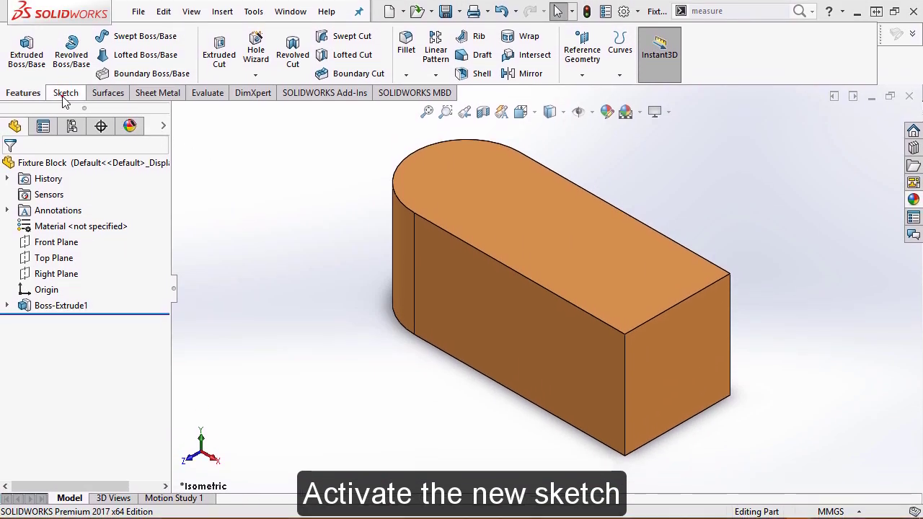
# Step: Start a new sketch on the block's long flat front face and orient the view normal to the Front Plane
pyautogui.click(63, 95)
pyautogui.click(20, 45)
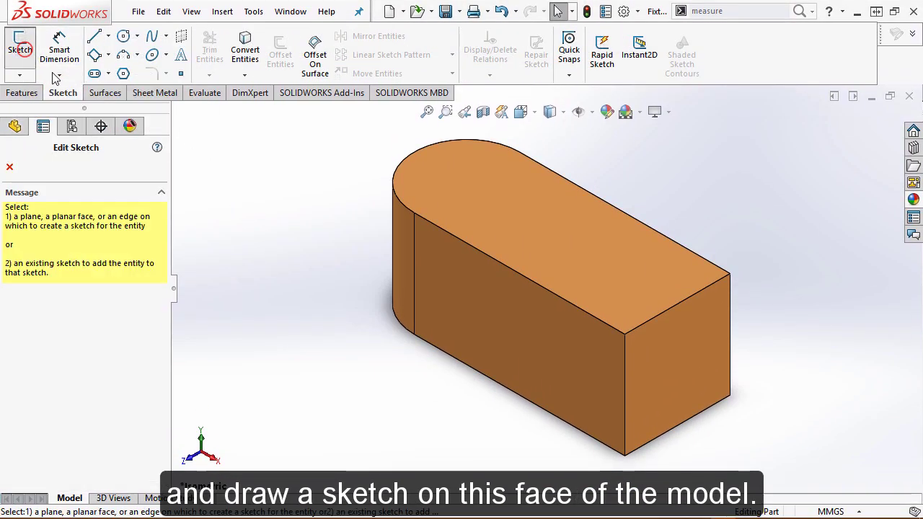
pyautogui.click(518, 342)
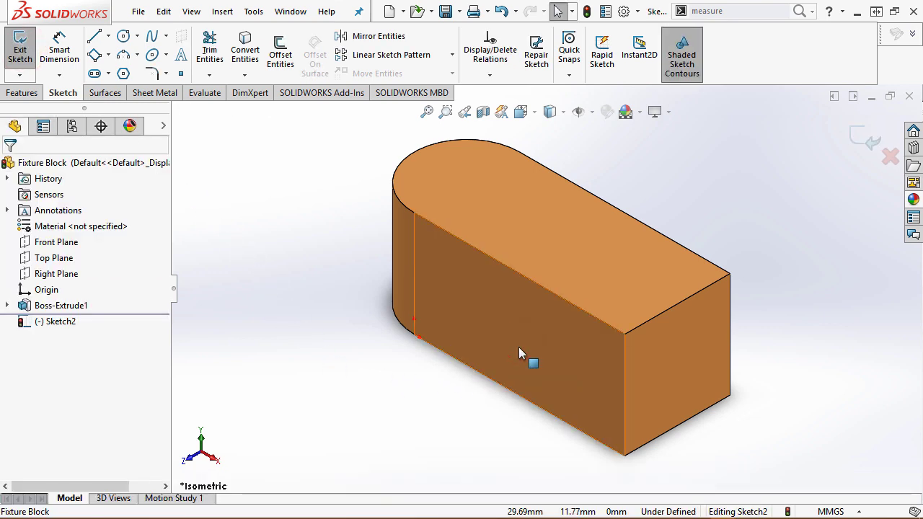
pyautogui.rightClick(72, 246)
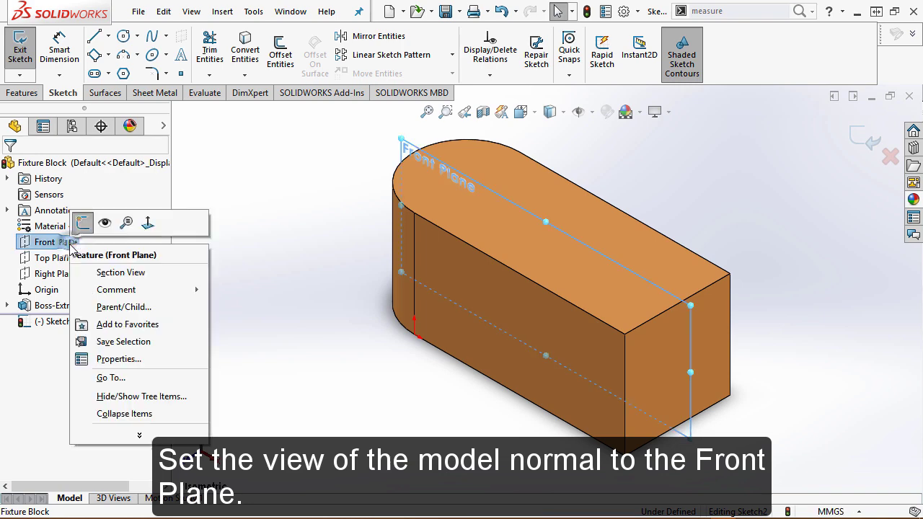
pyautogui.click(147, 224)
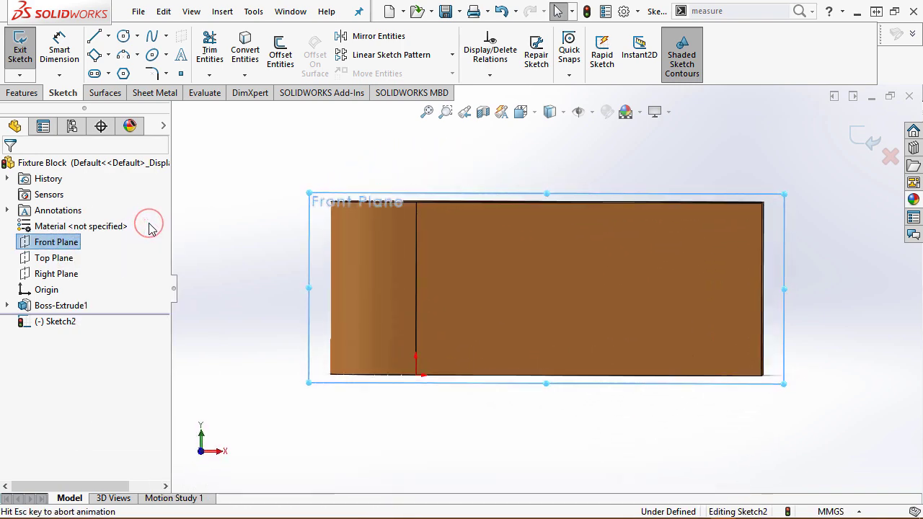
pyautogui.click(227, 213)
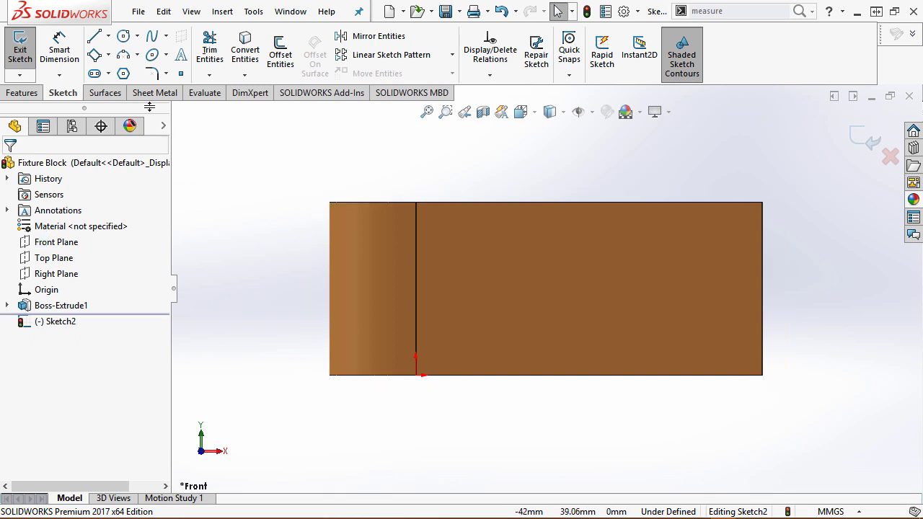
# Step: Draw a corner rectangle about 40.5 mm wide from the face's top edge to its right edge, ending about 13.2 mm above the bottom edge
pyautogui.click(109, 57)
pyautogui.click(137, 73)
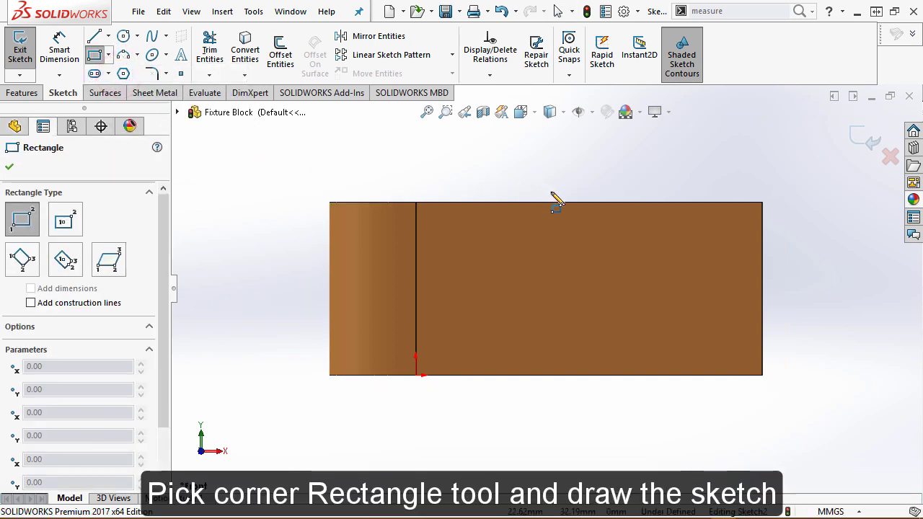
pyautogui.click(529, 203)
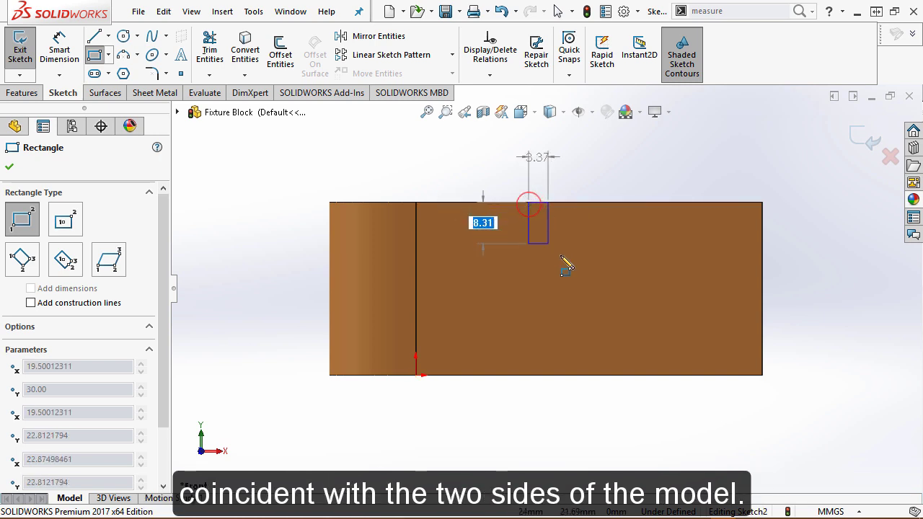
pyautogui.click(763, 299)
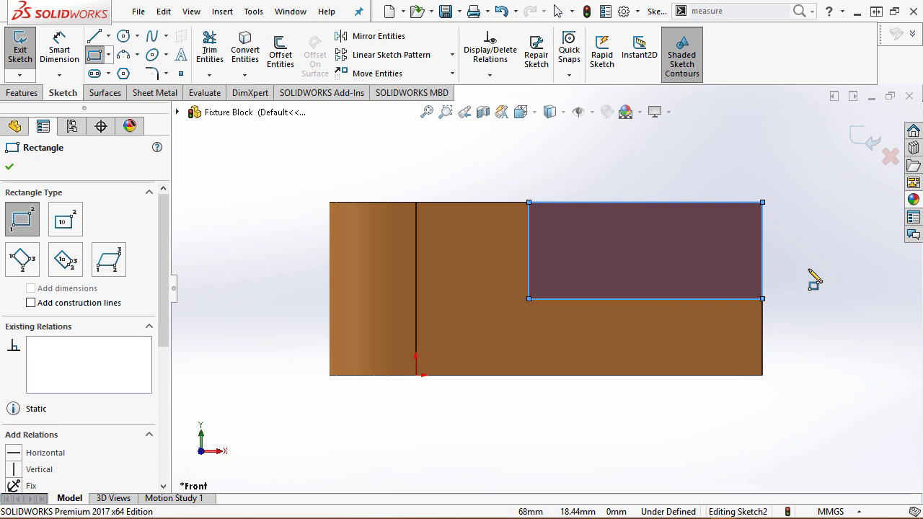
# Step: Dimension the distance between the rectangle's lower side and the block's bottom edge with Smart Dimension as 9 mm
pyautogui.rightClick(808, 271)
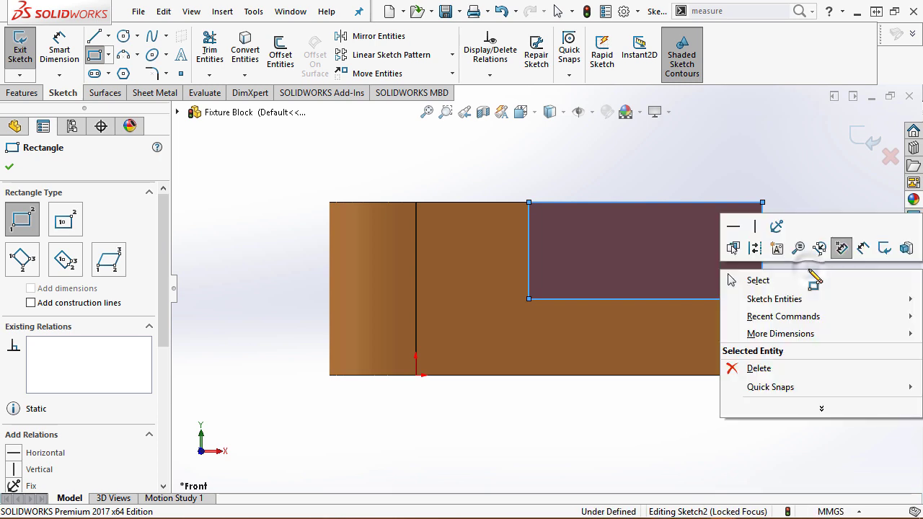
pyautogui.click(841, 248)
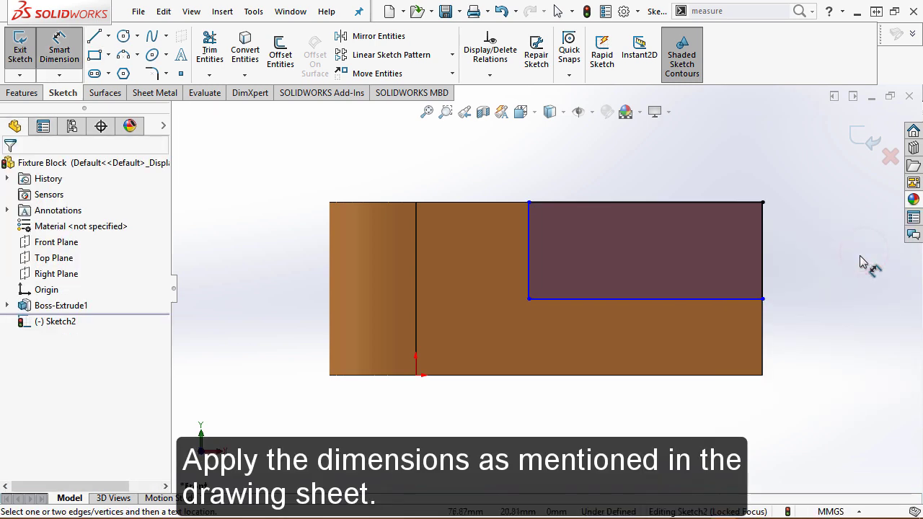
pyautogui.click(624, 301)
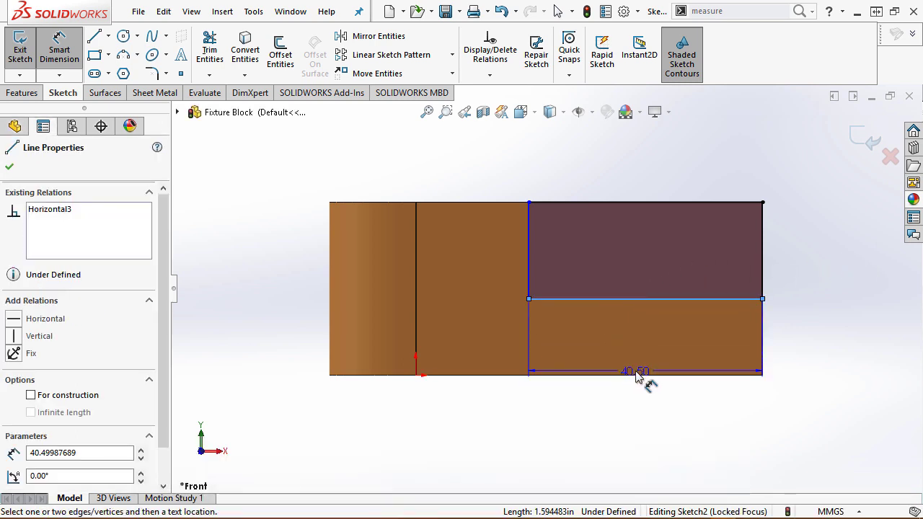
pyautogui.click(641, 375)
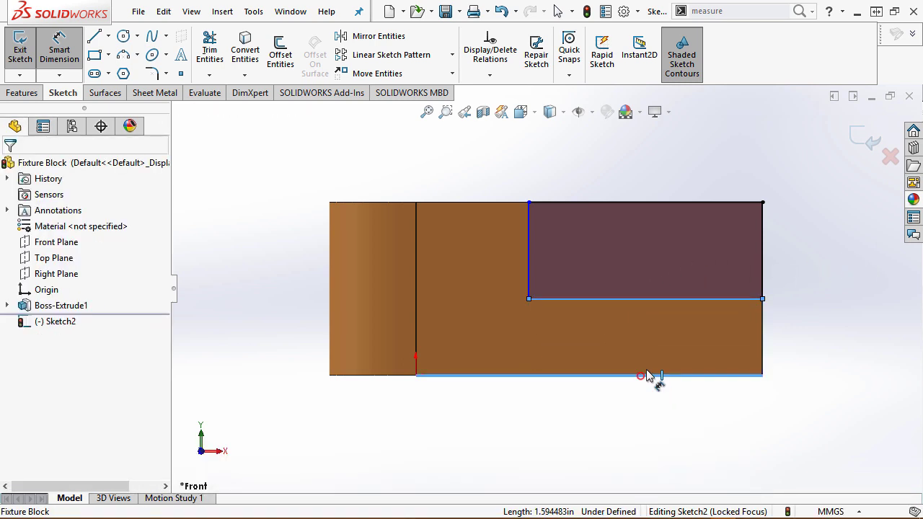
pyautogui.click(647, 349)
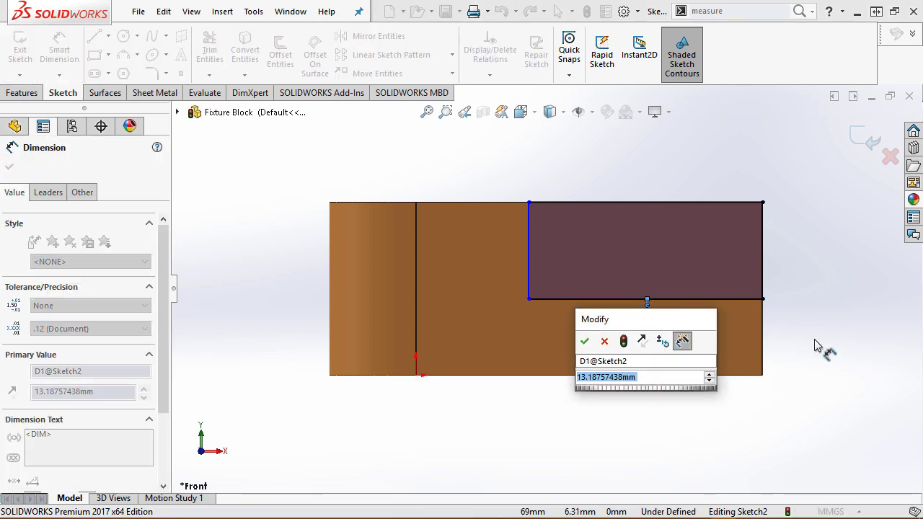
pyautogui.press('Return')
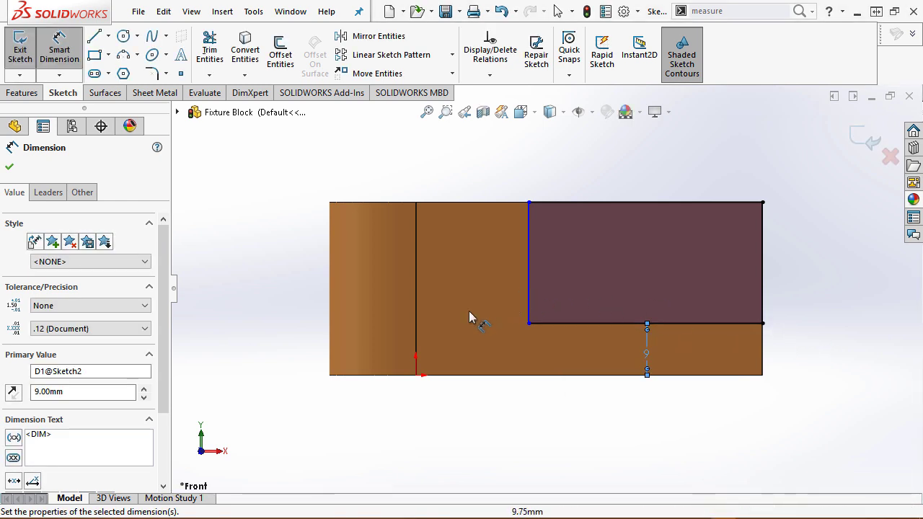
# Step: Dimension the distance from the vertical edge where the block's rounded end begins to the rectangle's near vertical side as 18 mm
pyautogui.click(417, 298)
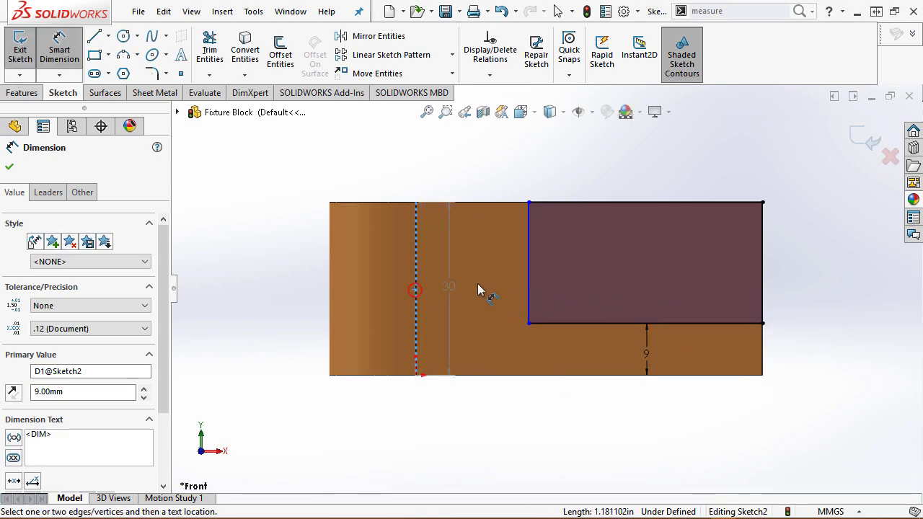
pyautogui.click(528, 287)
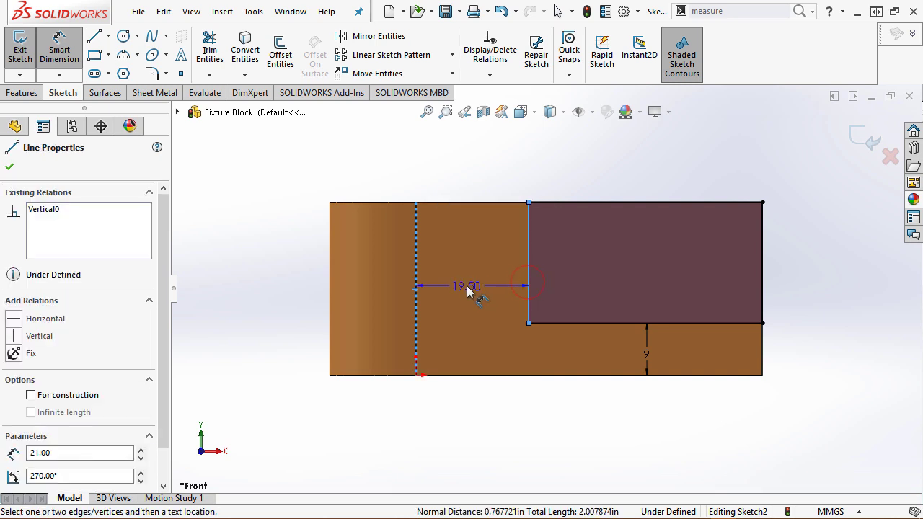
pyautogui.click(467, 289)
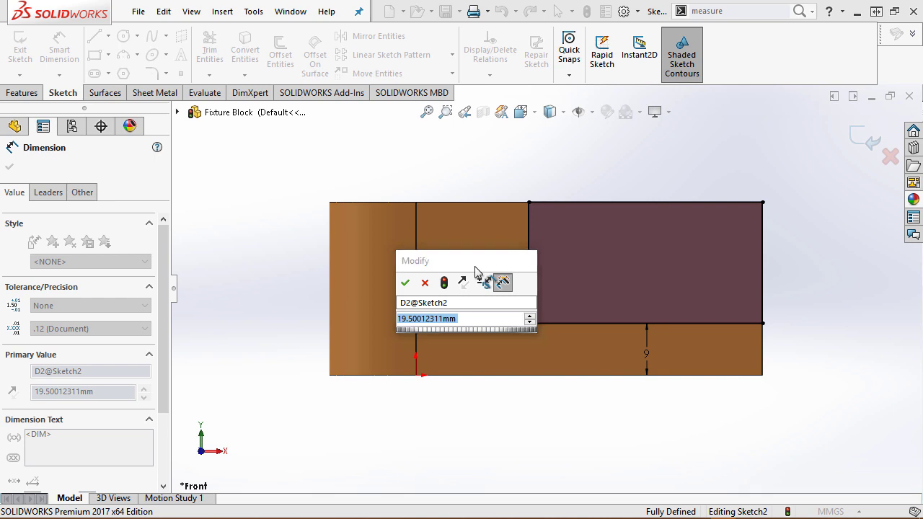
pyautogui.write('1')
pyautogui.write('9')
pyautogui.press('Escape')
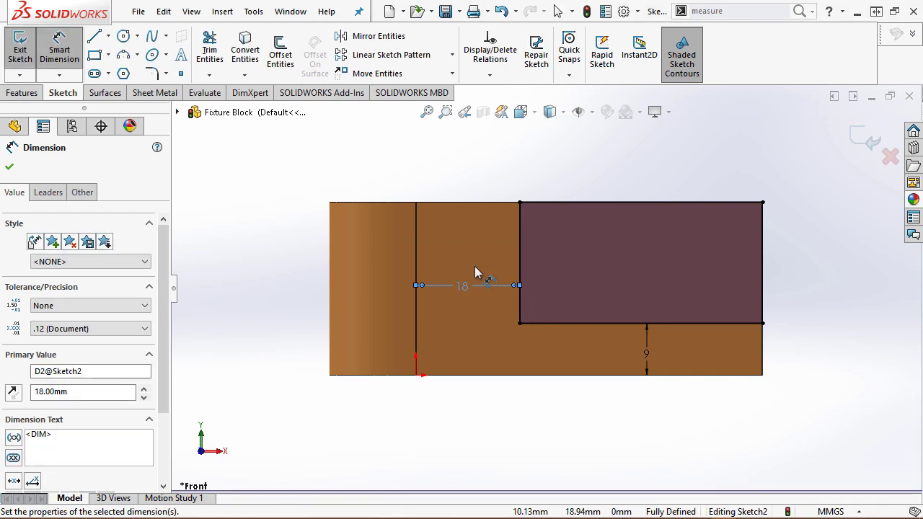
# Step: Draw a diagonal line from the rectangle's upper-left corner to its lower-right corner and end the Line tool
pyautogui.rightClick(468, 154)
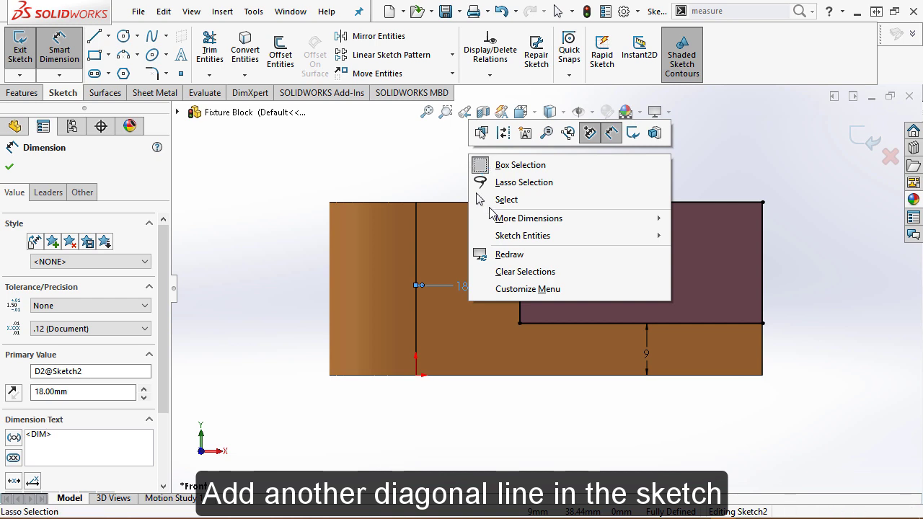
pyautogui.moveTo(531, 236)
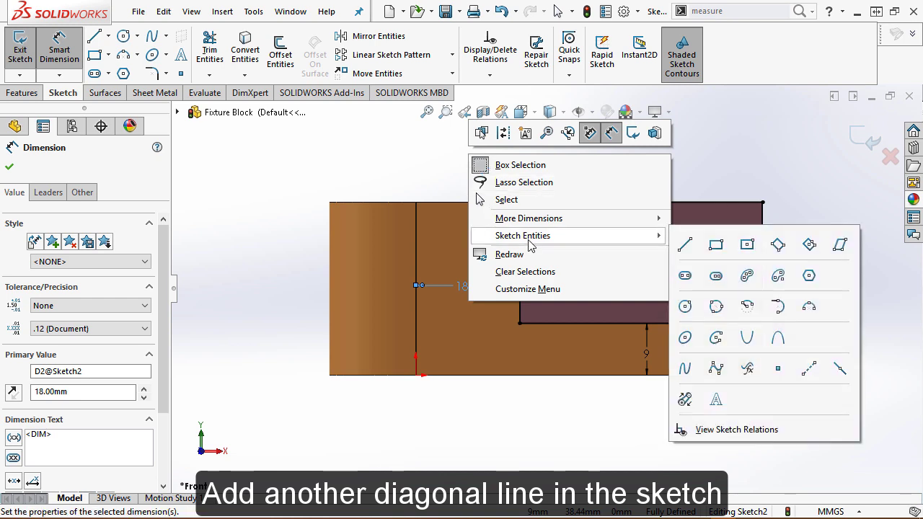
pyautogui.click(694, 243)
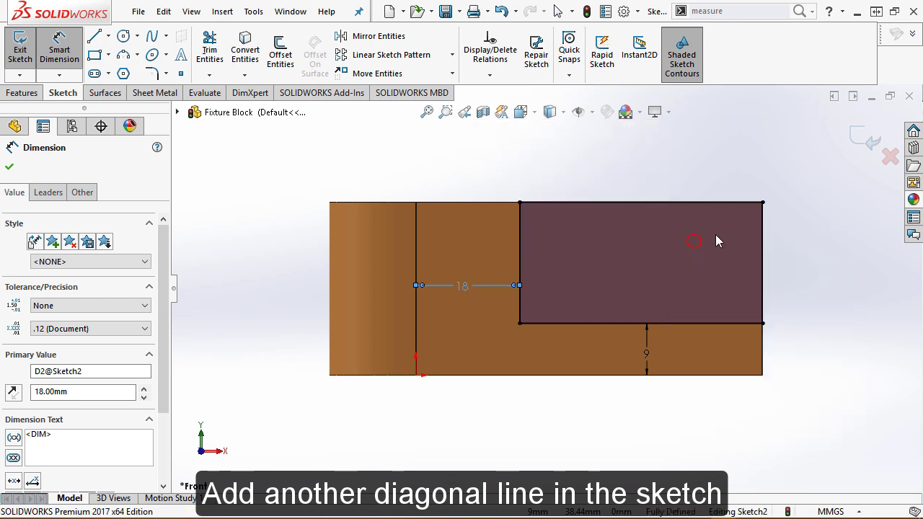
pyautogui.click(520, 203)
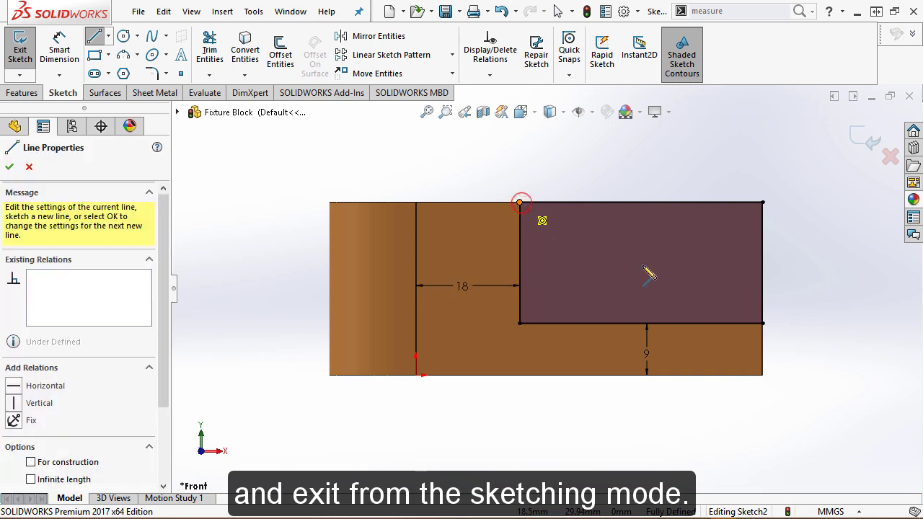
pyautogui.click(762, 323)
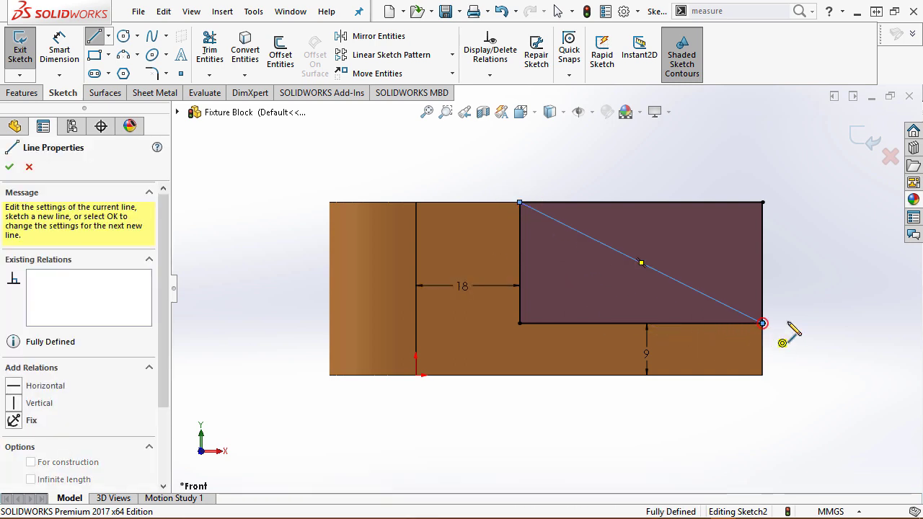
pyautogui.rightClick(772, 287)
pyautogui.click(772, 292)
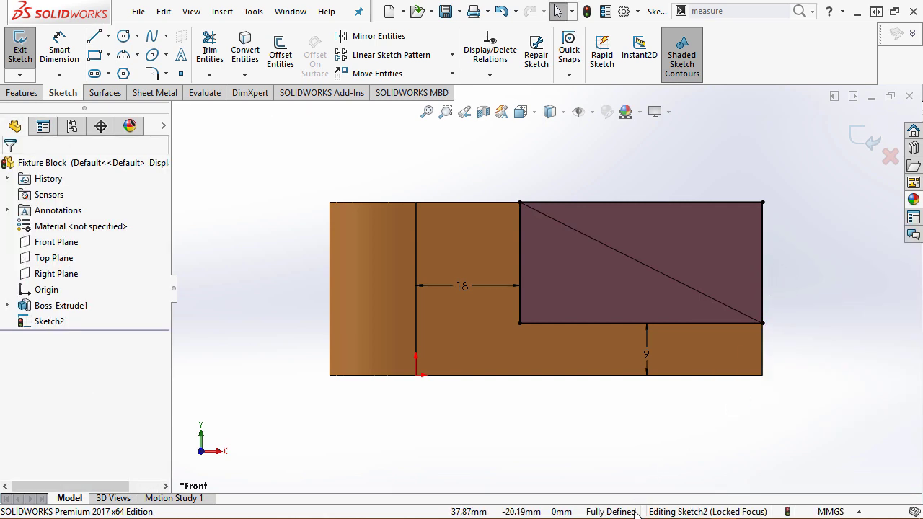
pyautogui.click(772, 392)
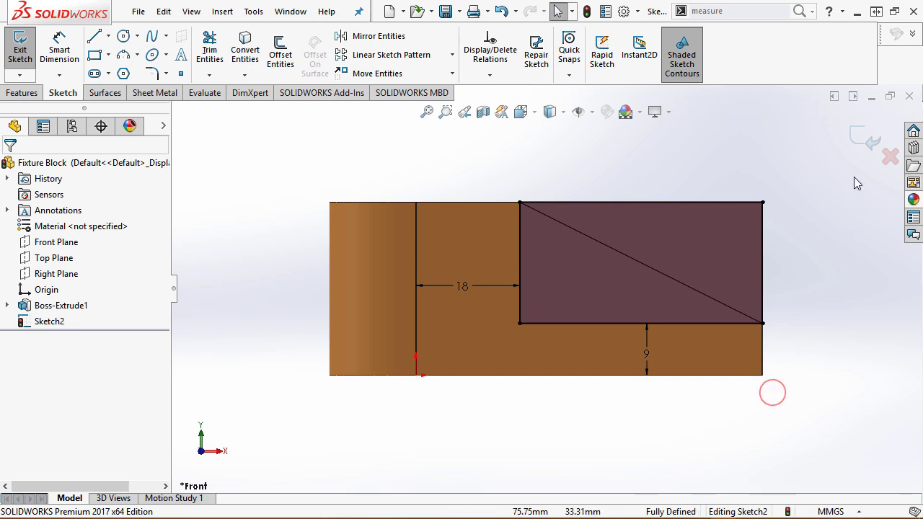
# Step: Exit the sketch, keeping its changes, and return the model to the isometric view
pyautogui.click(870, 144)
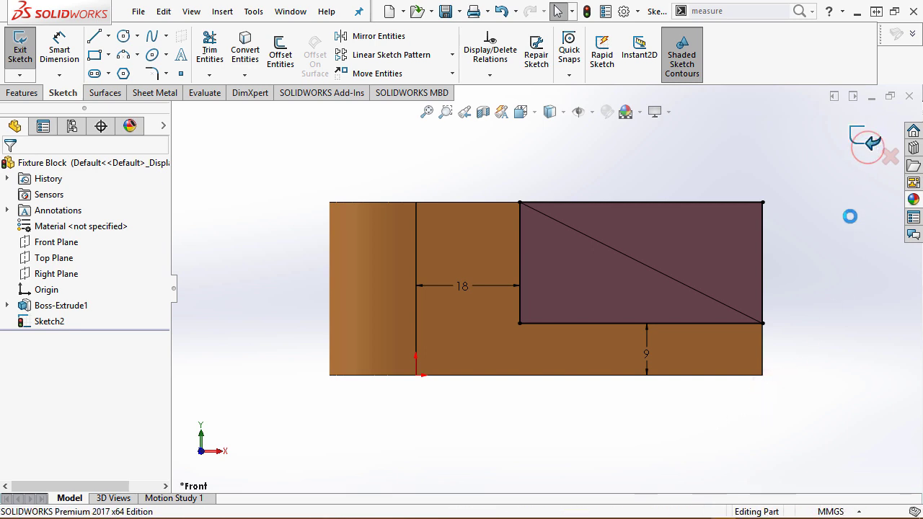
pyautogui.click(464, 112)
pyautogui.click(752, 184)
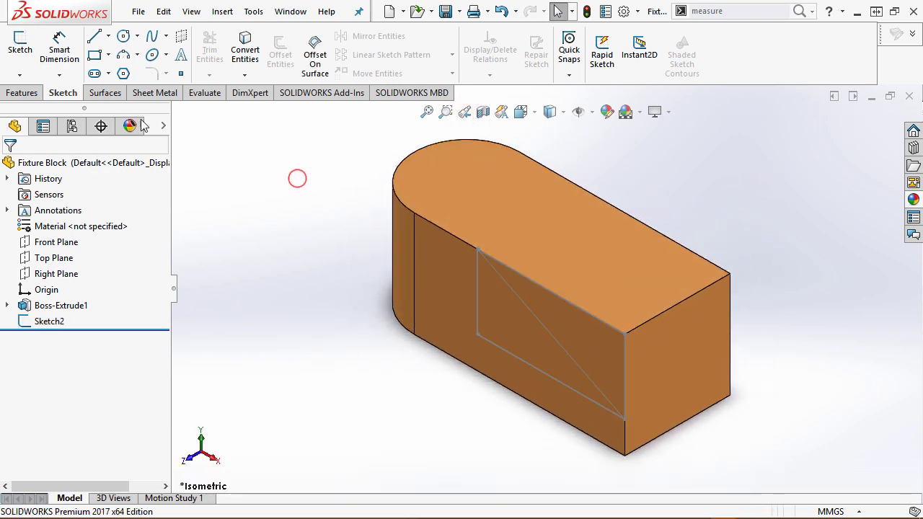
# Step: Start an Extruded Cut from the rectangle sketch, replacing the preselected contour with both triangular regions divided by the diagonal
pyautogui.click(23, 92)
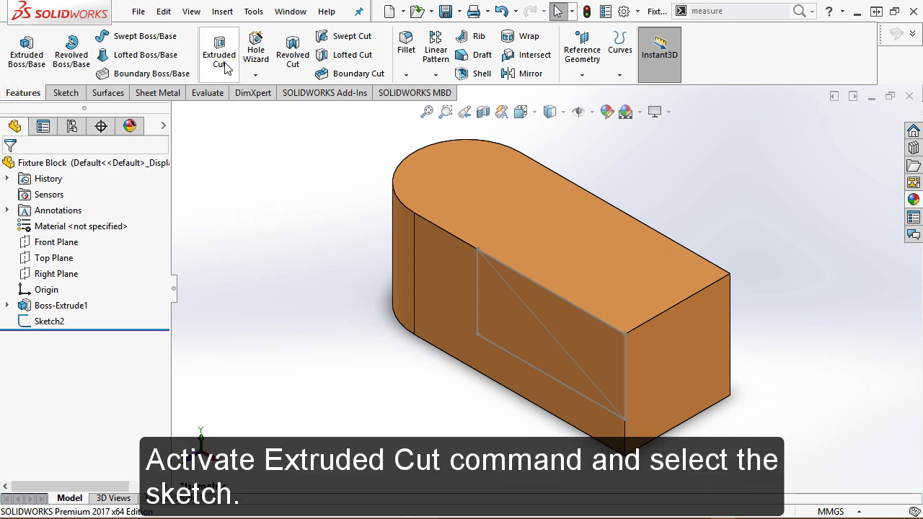
pyautogui.click(223, 64)
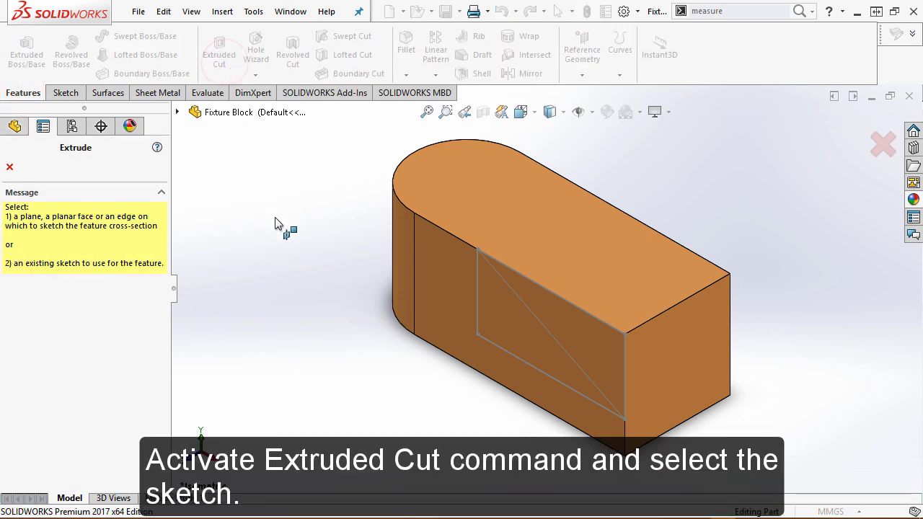
pyautogui.click(477, 294)
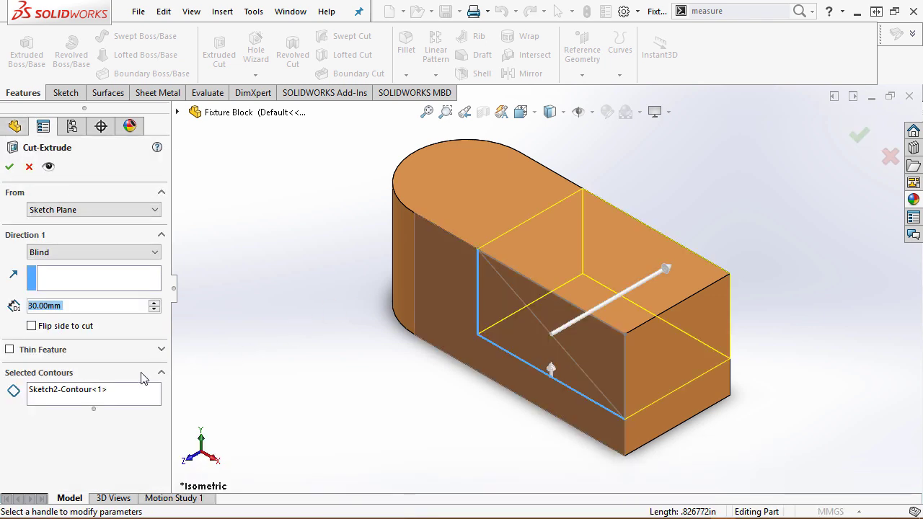
pyautogui.rightClick(99, 394)
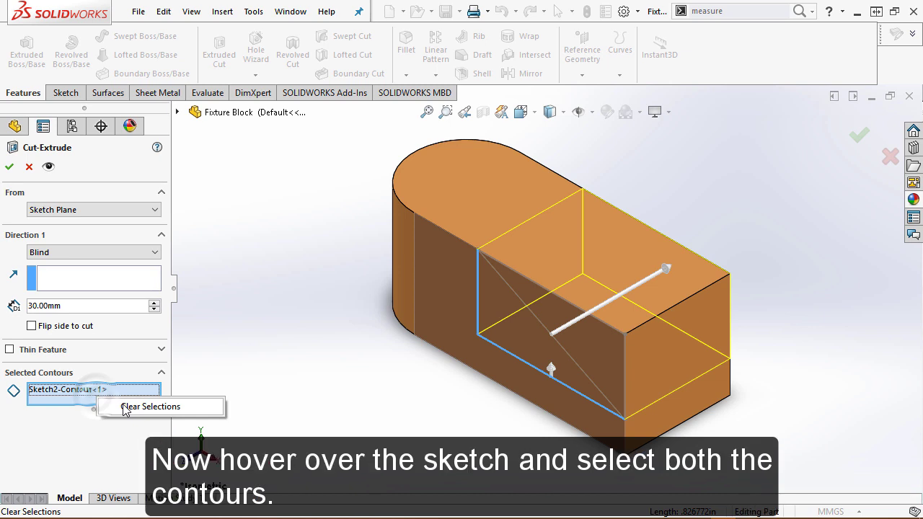
pyautogui.click(124, 406)
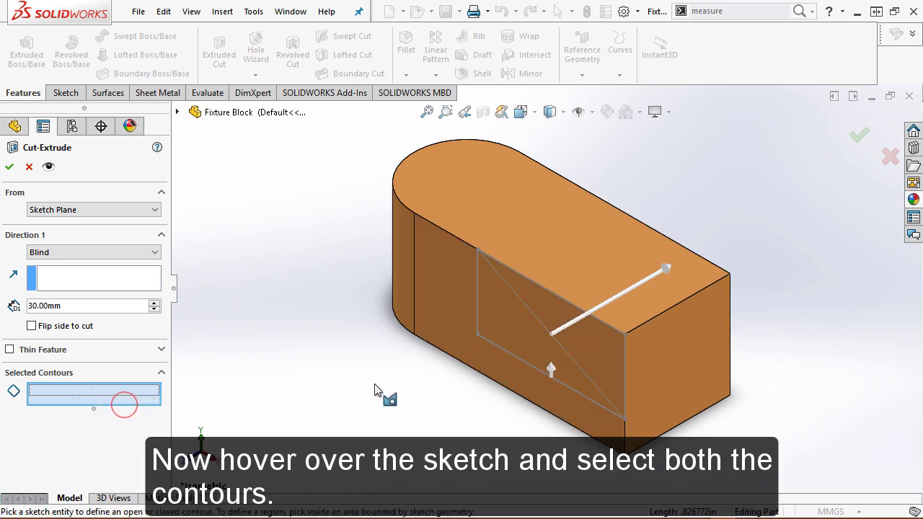
pyautogui.click(500, 320)
pyautogui.click(541, 308)
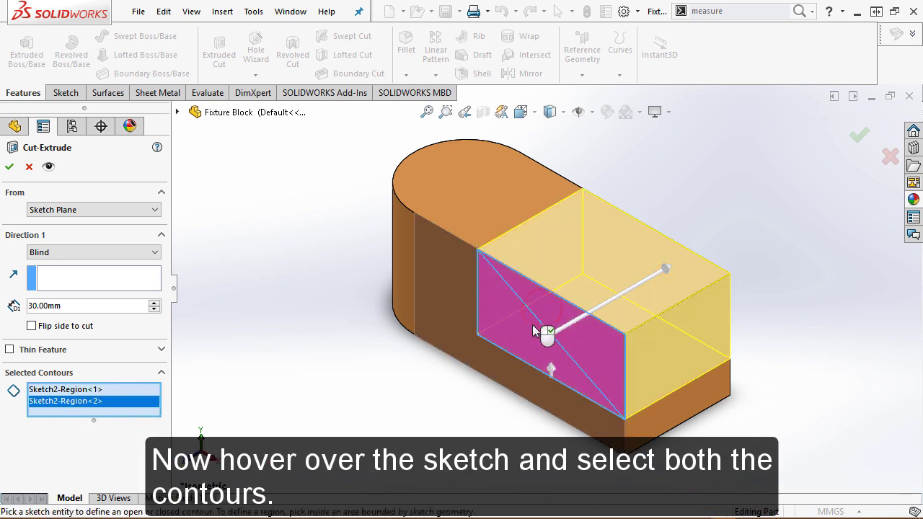
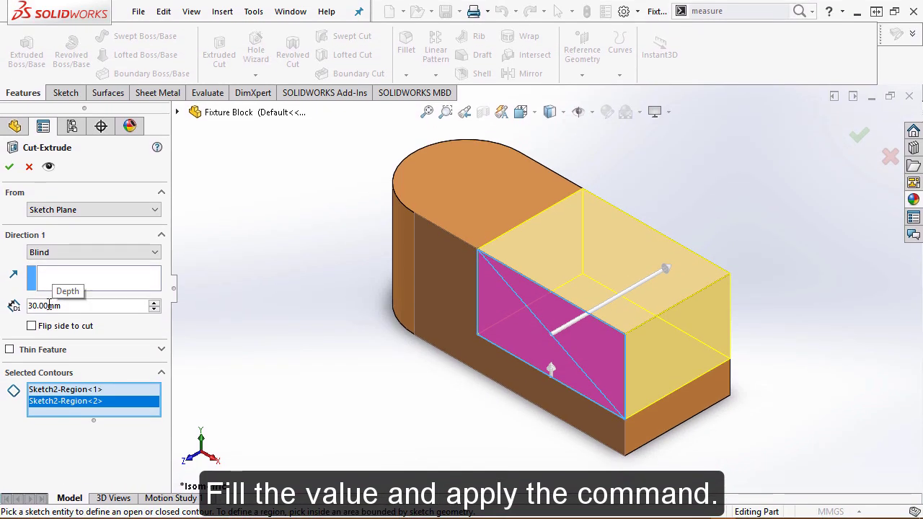
# Step: Set the blind cut depth to 11.5 mm and apply the Extruded Cut
pyautogui.moveTo(49, 305); pyautogui.dragTo(28, 305)
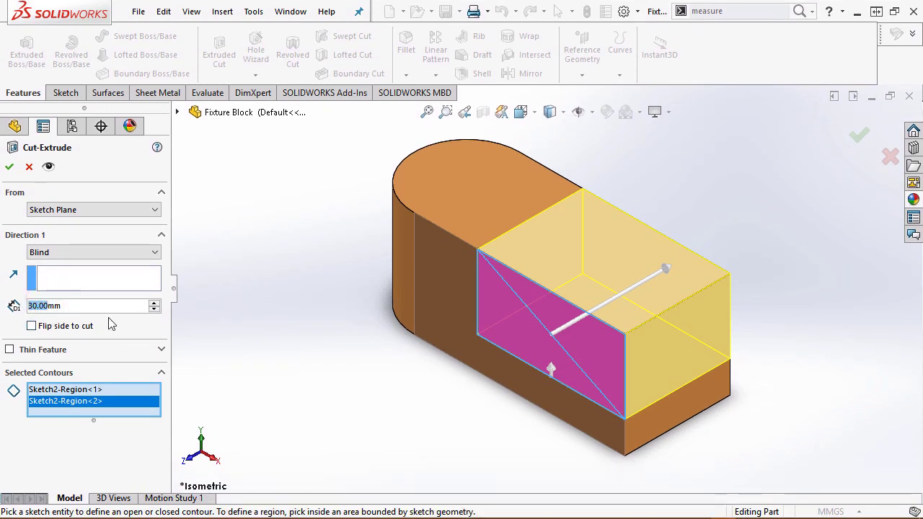
pyautogui.write('11')
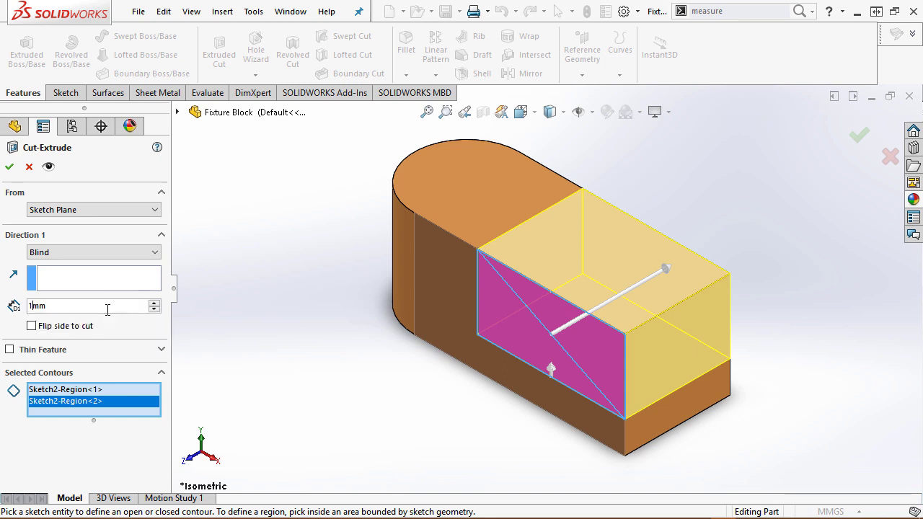
pyautogui.write('.5')
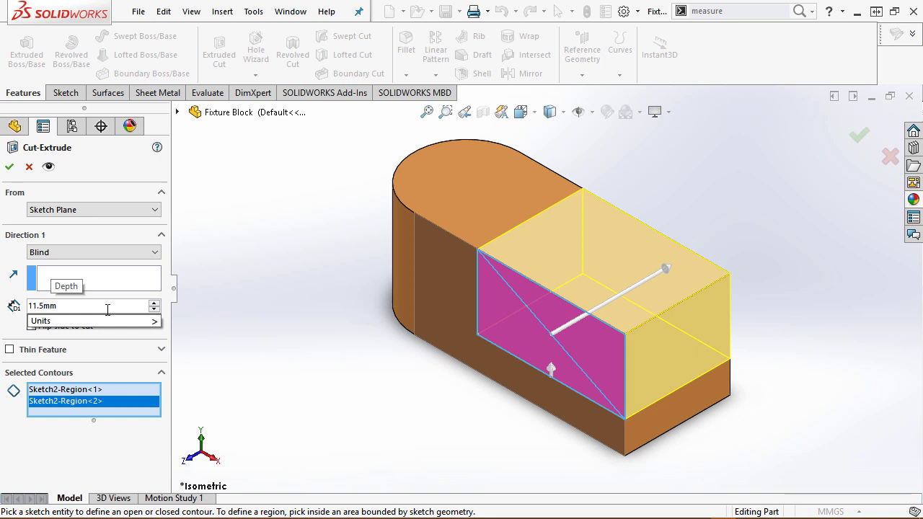
pyautogui.click(287, 325)
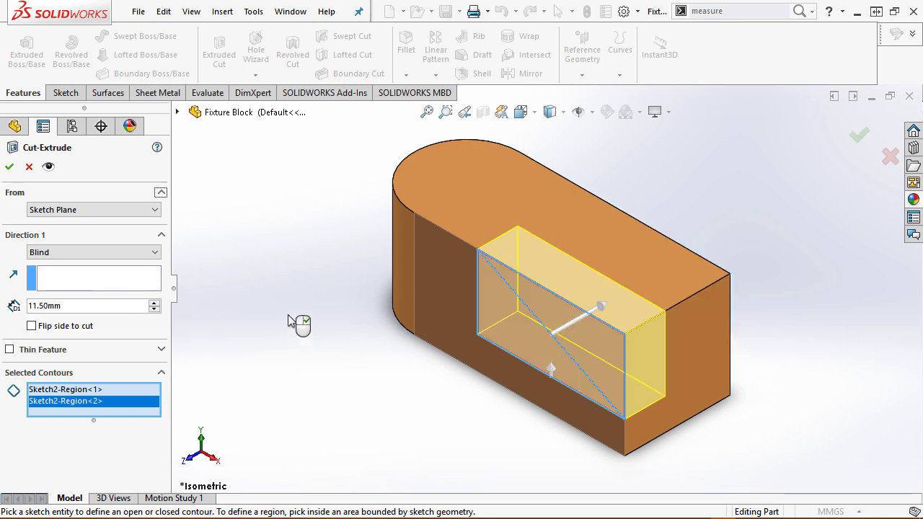
pyautogui.rightClick(819, 202)
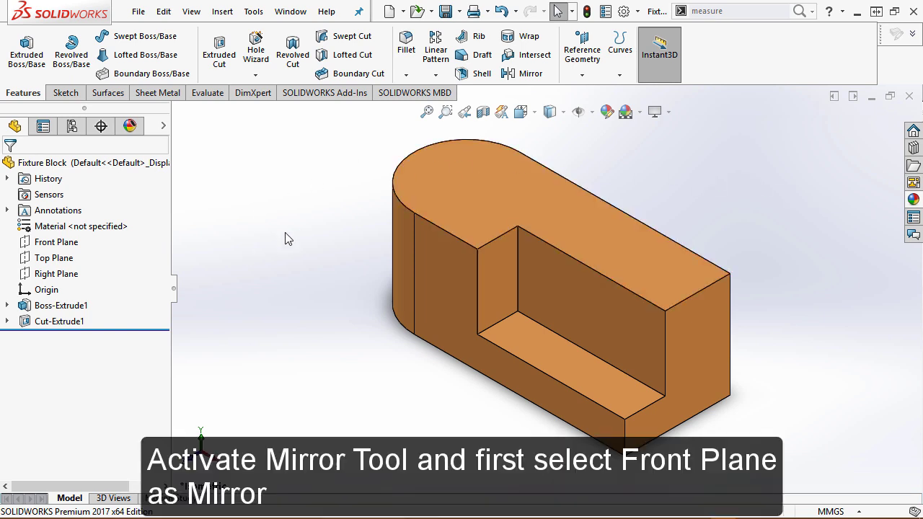
# Step: Mirror the Cut-Extrude1 feature about the Front Plane to the opposite side of the block
pyautogui.click(519, 75)
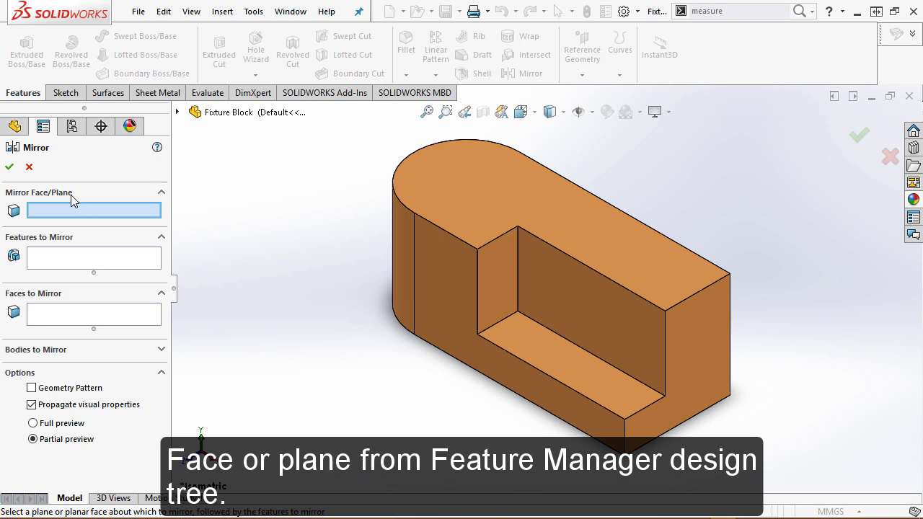
pyautogui.click(175, 113)
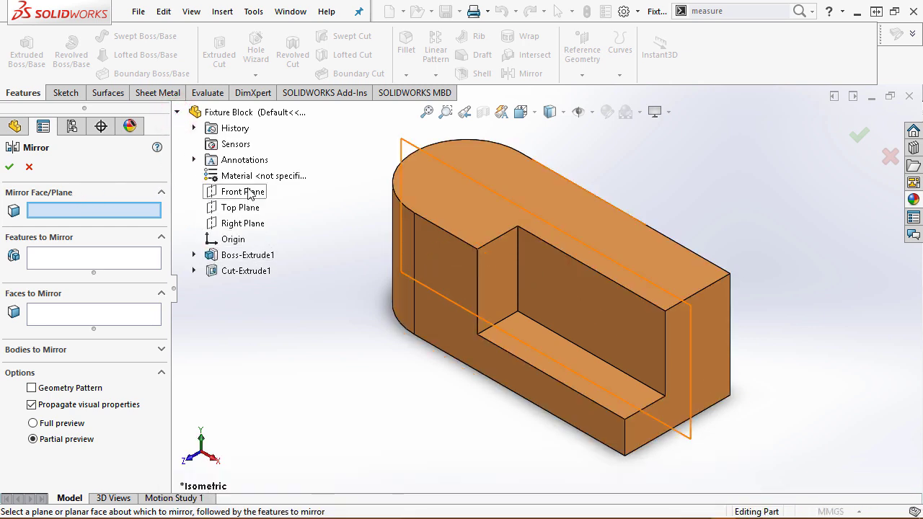
pyautogui.click(245, 192)
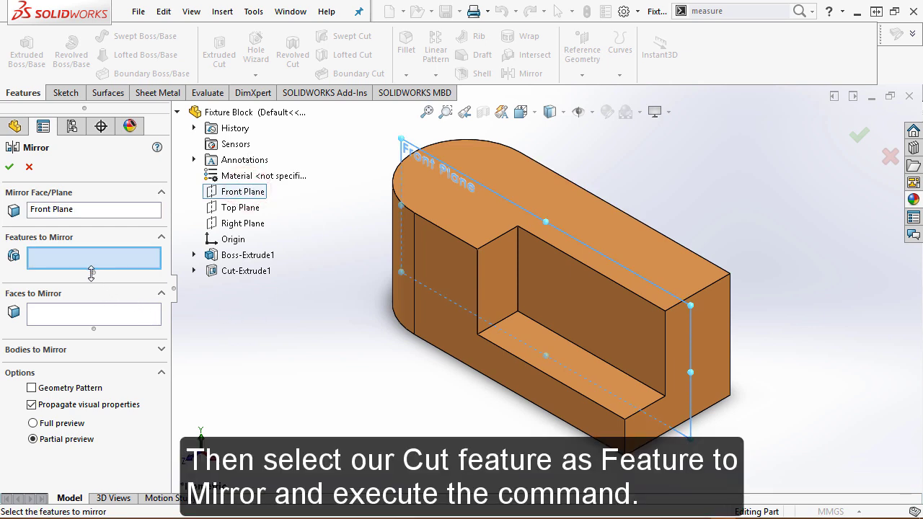
pyautogui.click(245, 273)
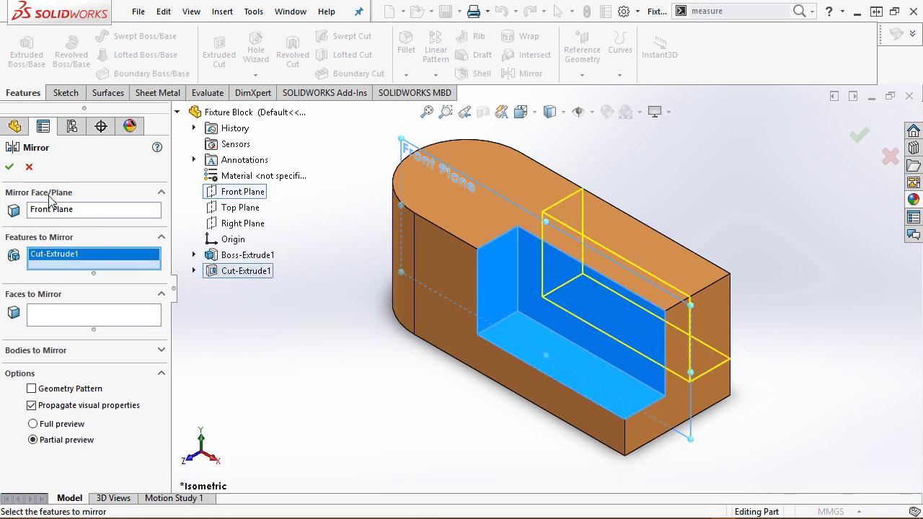
pyautogui.click(10, 167)
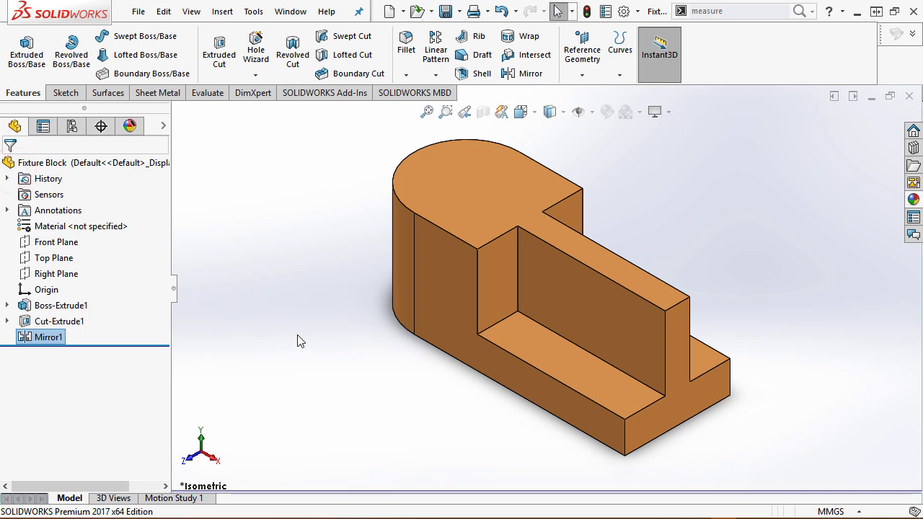
pyautogui.click(307, 332)
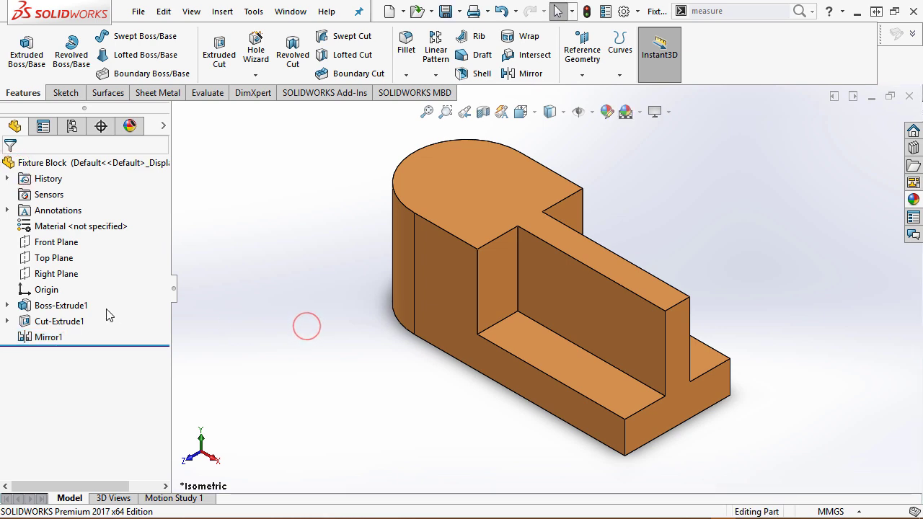
# Step: Make Sketch2 under Cut-Extrude1 visible in the model so it can be reused
pyautogui.click(7, 321)
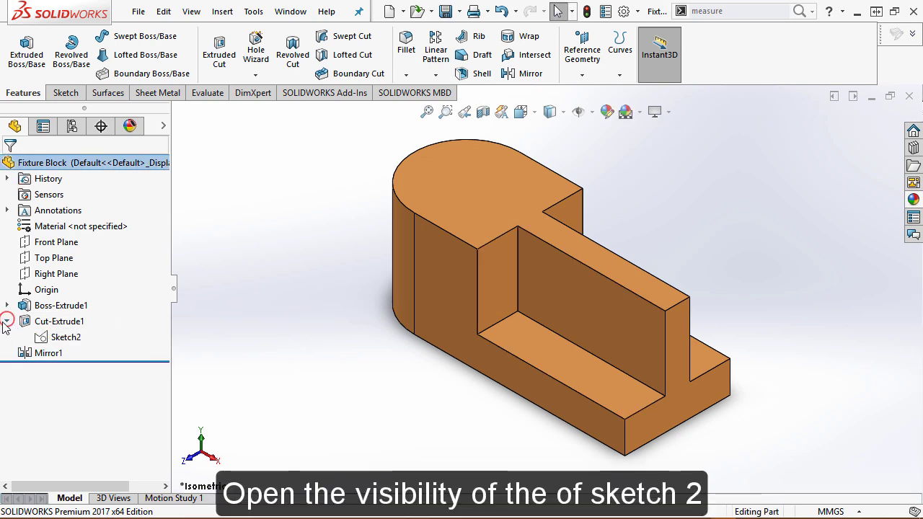
pyautogui.click(63, 337)
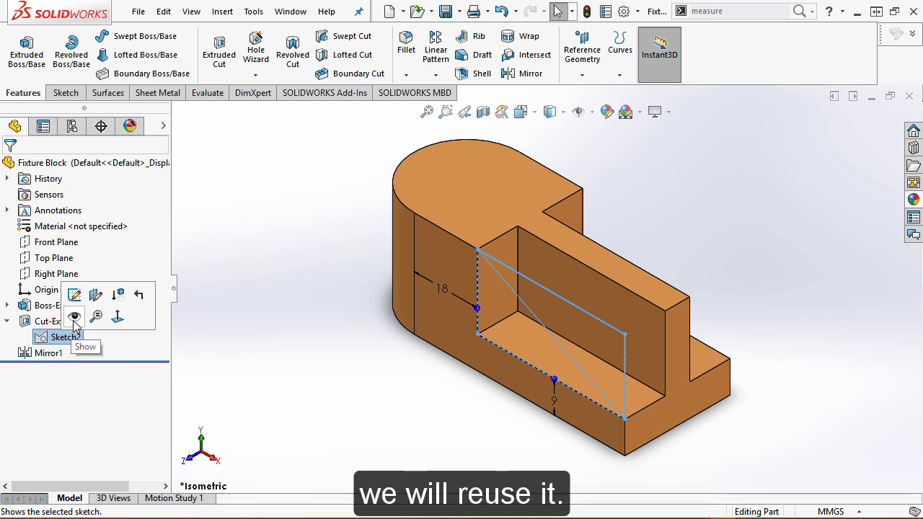
pyautogui.click(74, 315)
pyautogui.click(283, 342)
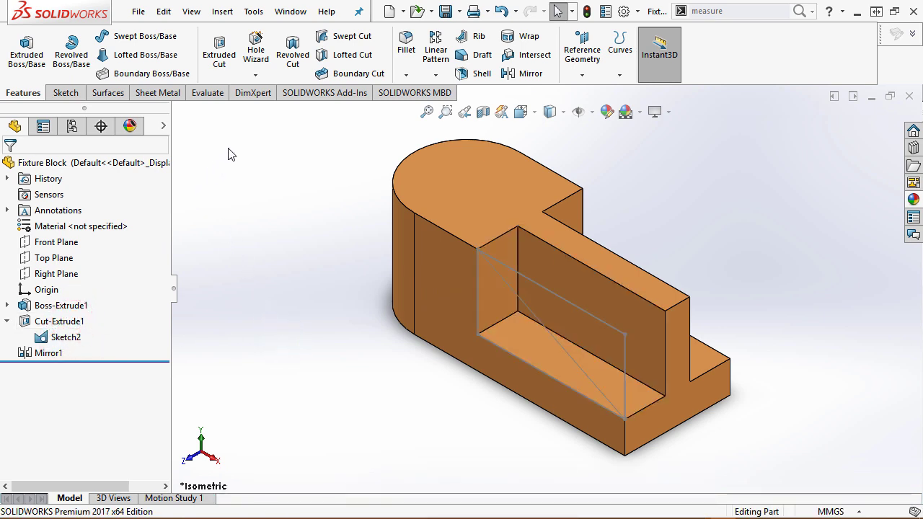
# Step: Start an Extruded Cut from Sketch2, replacing the preselected contour with the triangular region above the diagonal
pyautogui.click(220, 65)
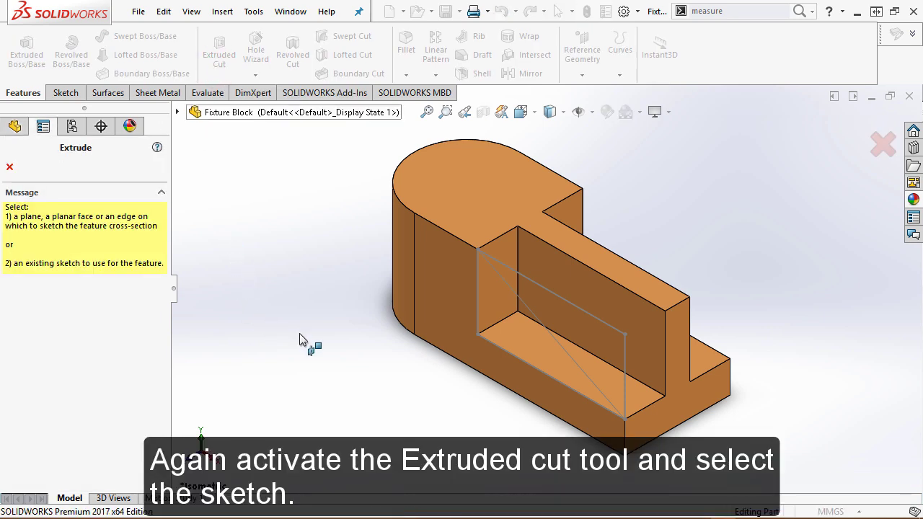
pyautogui.click(547, 329)
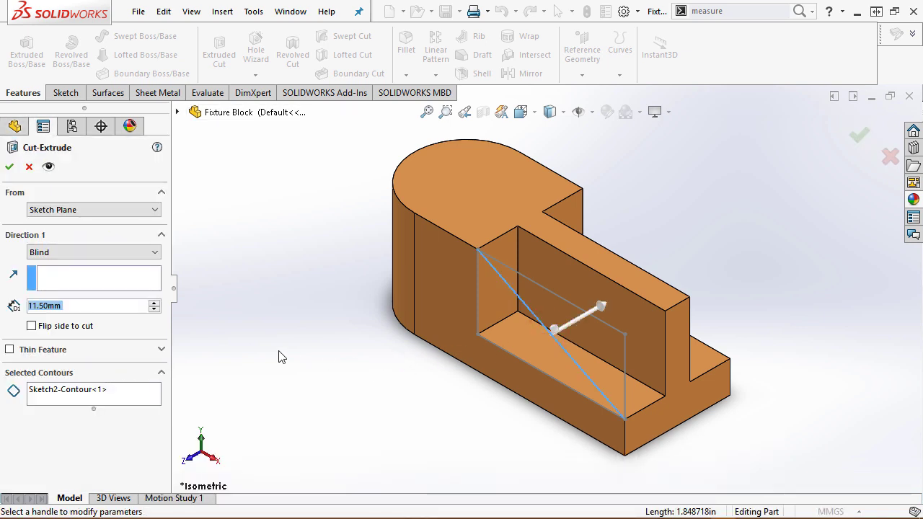
pyautogui.rightClick(102, 394)
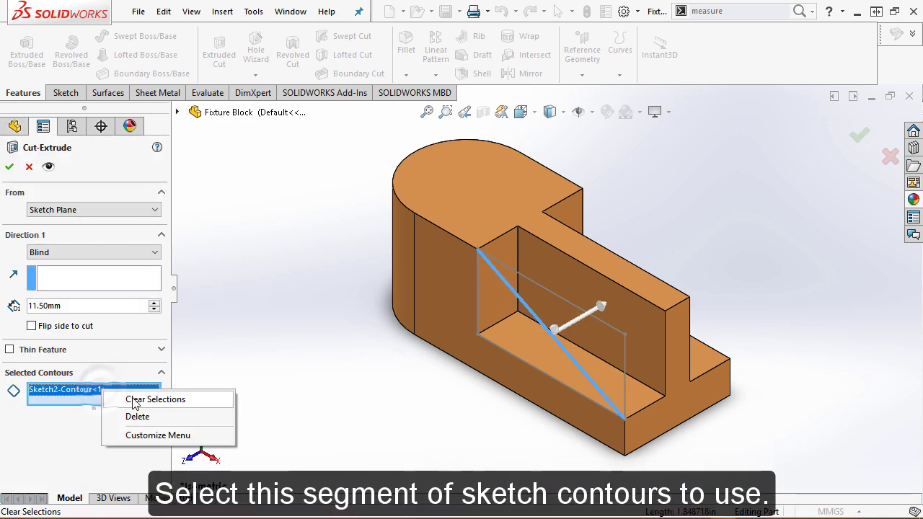
pyautogui.click(131, 398)
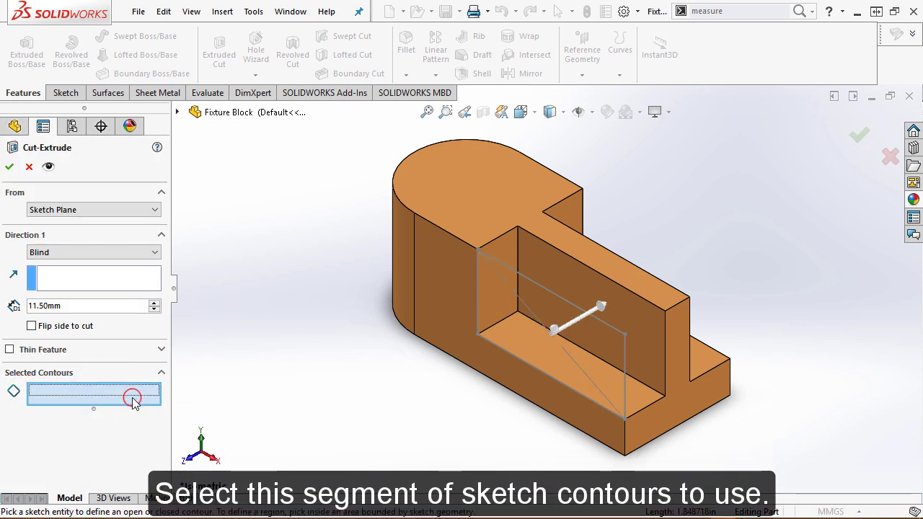
pyautogui.click(549, 315)
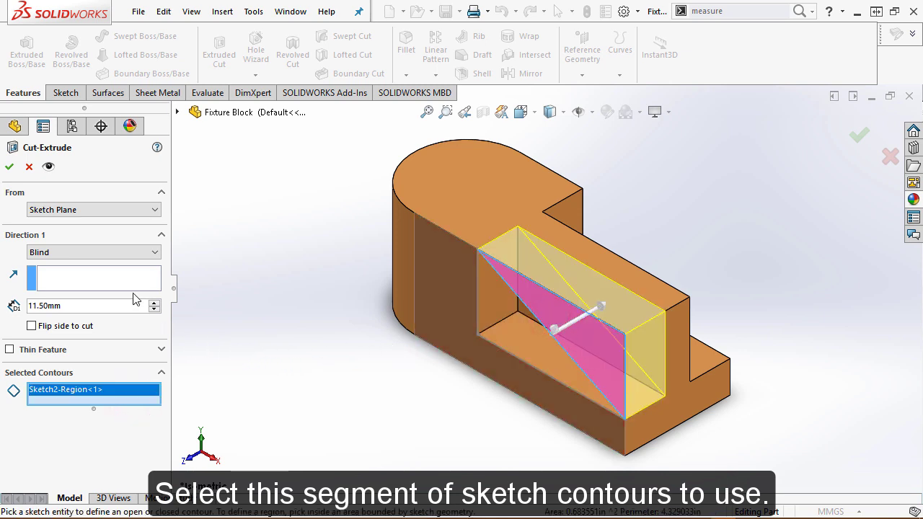
# Step: Set the cut's end condition to Through All and apply the Extruded Cut, leaving a sloped rib
pyautogui.click(150, 252)
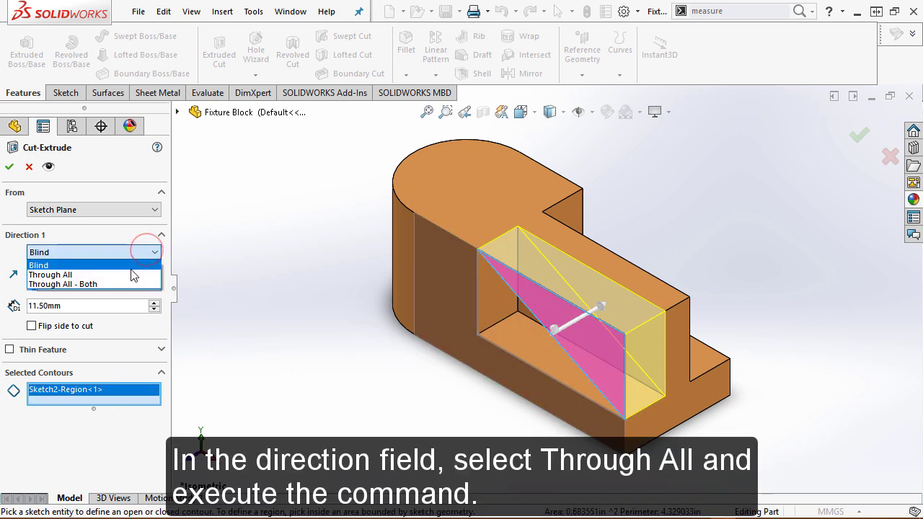
pyautogui.click(132, 274)
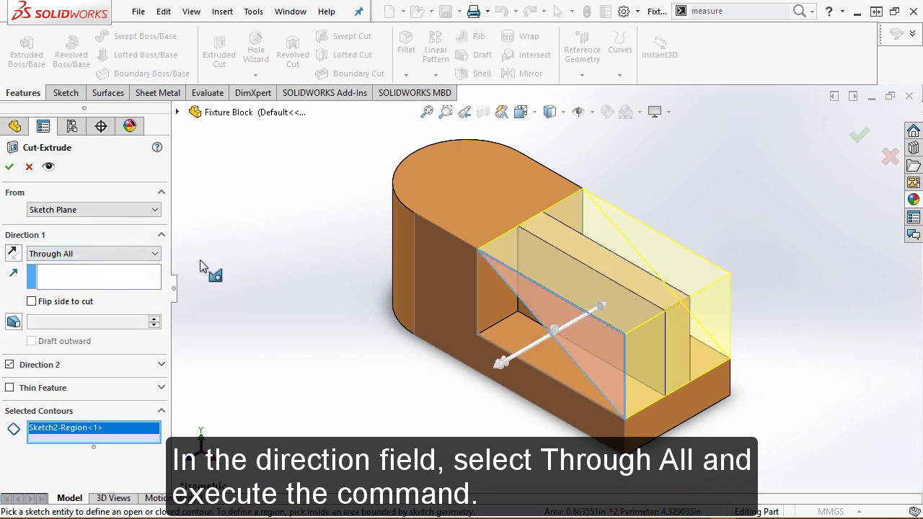
pyautogui.click(857, 137)
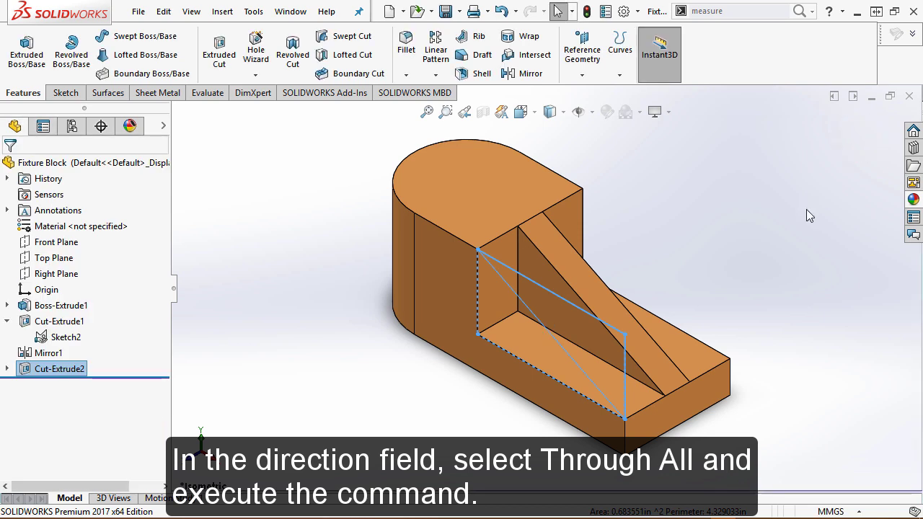
# Step: Clear the selection and hide Sketch2 under Cut-Extrude1
pyautogui.click(795, 220)
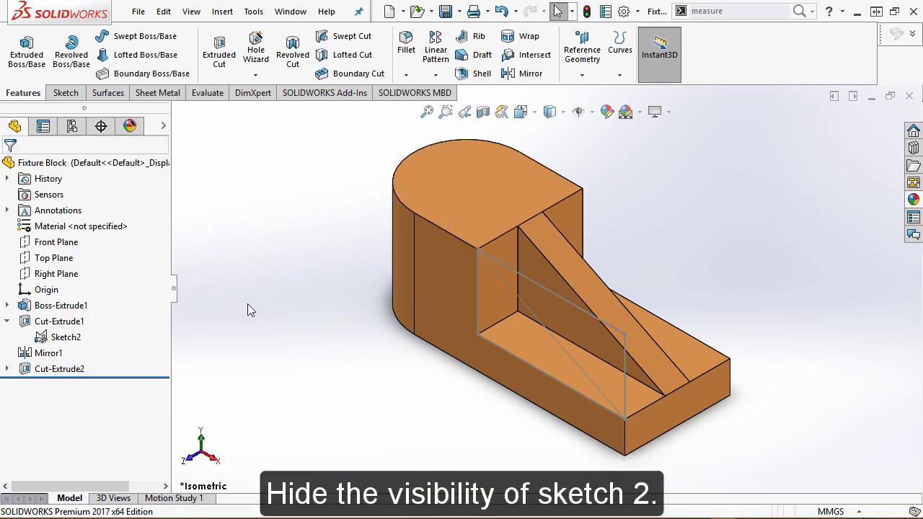
pyautogui.click(65, 339)
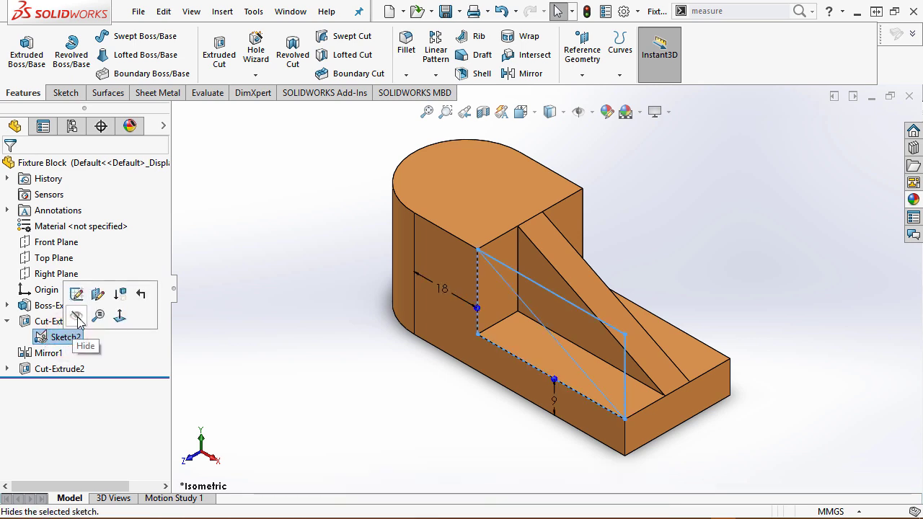
pyautogui.click(77, 317)
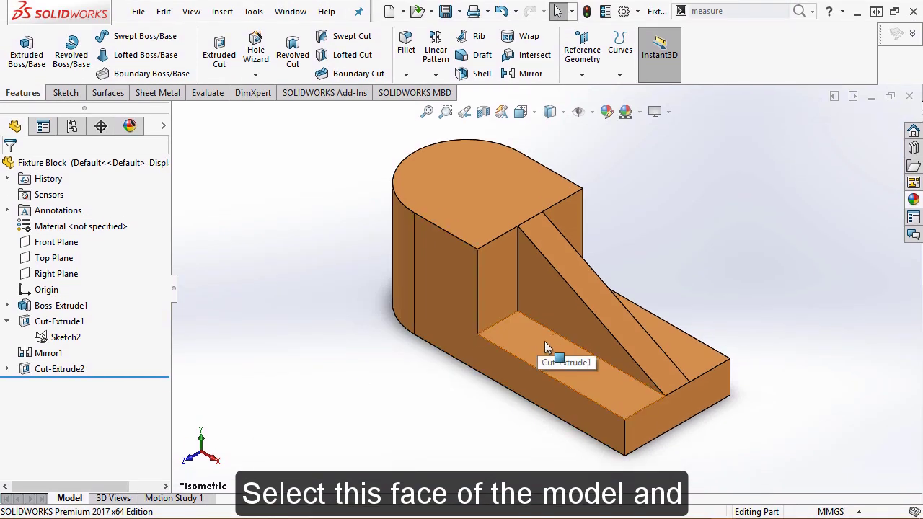
# Step: Start a new sketch on the horizontal step face of Cut-Extrude1 and orient the view normal to the Top Plane
pyautogui.click(544, 341)
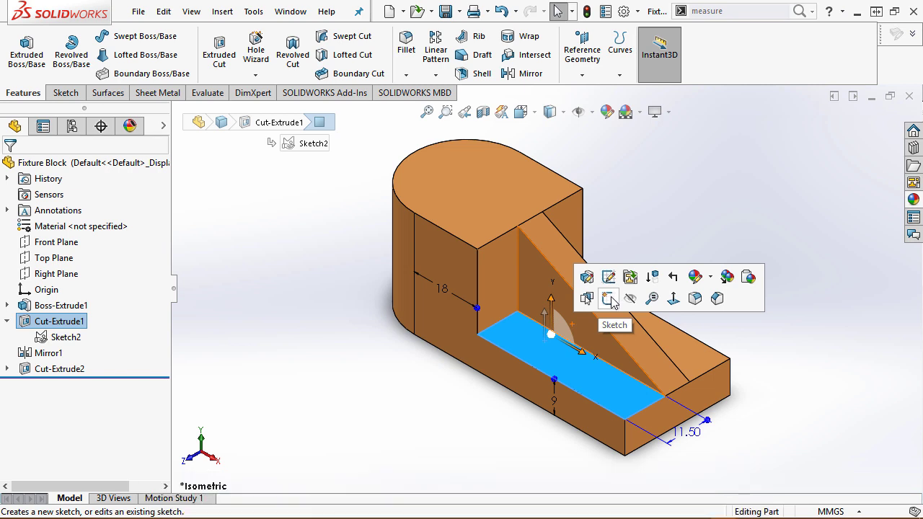
pyautogui.click(609, 299)
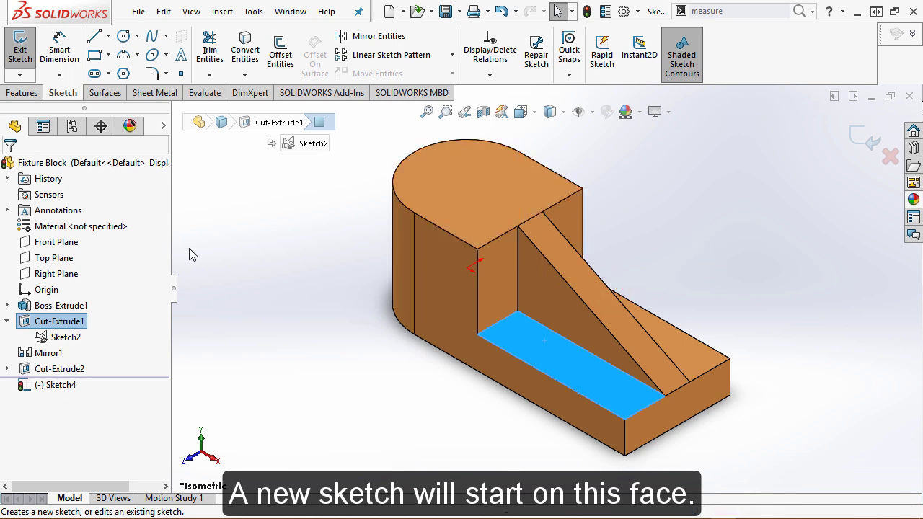
pyautogui.rightClick(67, 263)
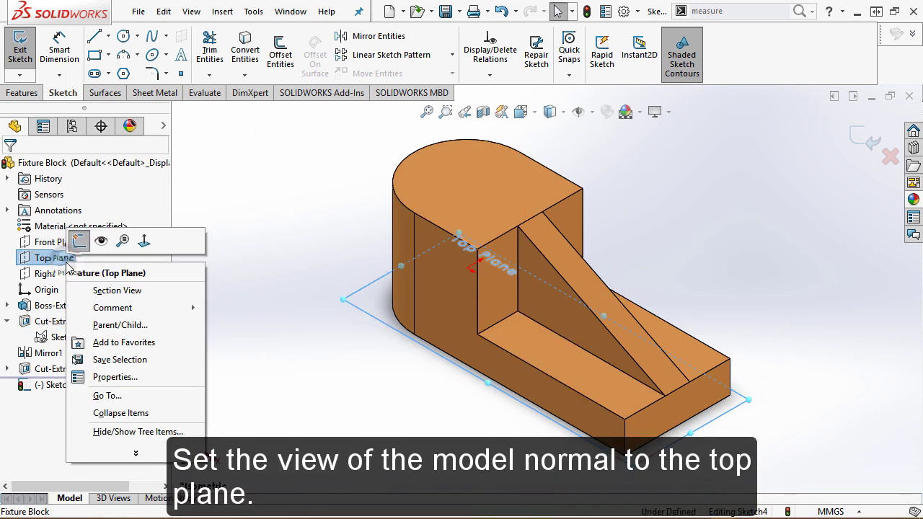
pyautogui.click(142, 244)
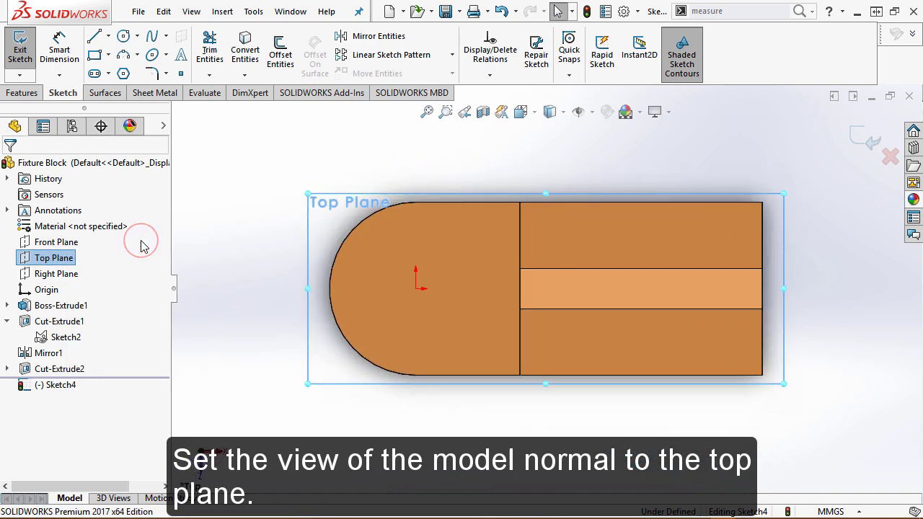
pyautogui.click(569, 156)
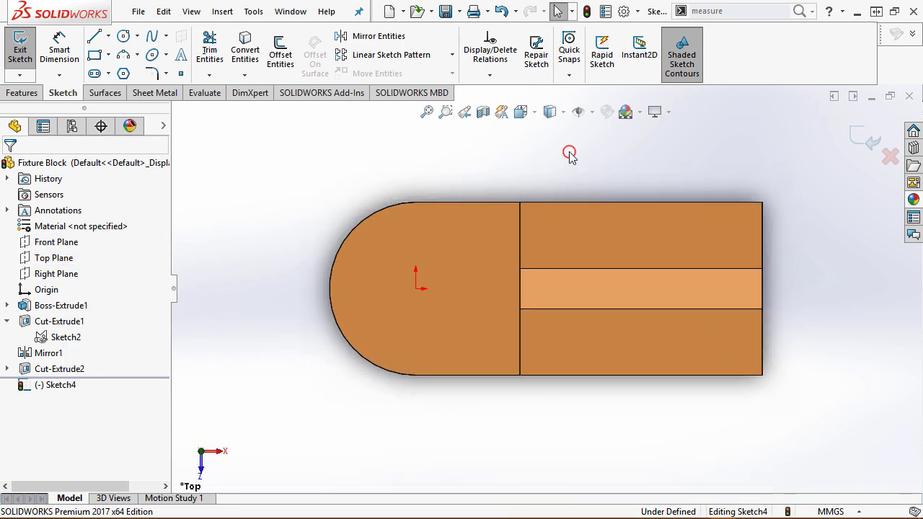
# Step: Draw a diagonal line across the base's front corner at its straight end, meeting each outer edge about 8.3 mm from the corner
pyautogui.click(95, 36)
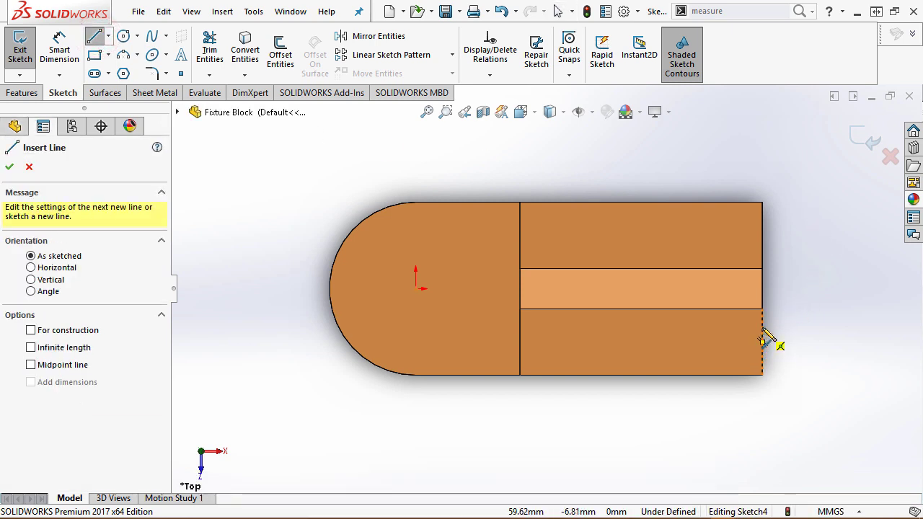
pyautogui.click(761, 339)
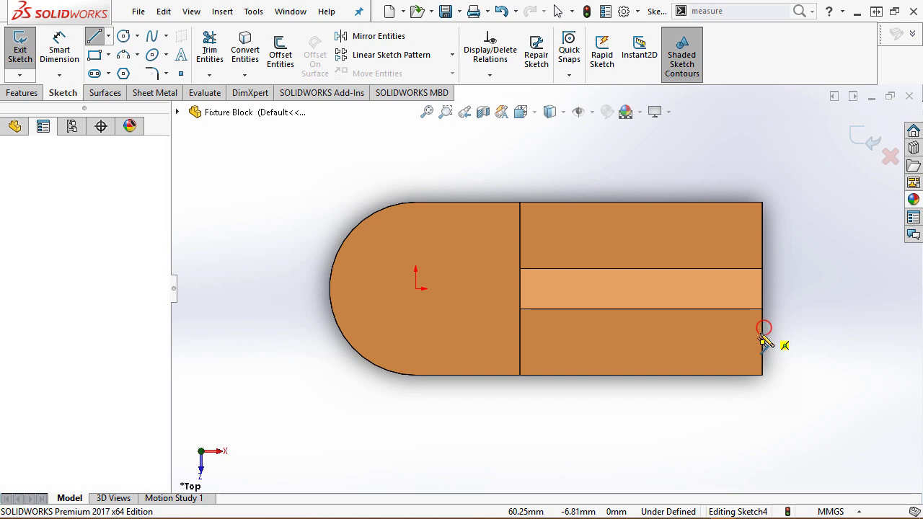
pyautogui.click(714, 375)
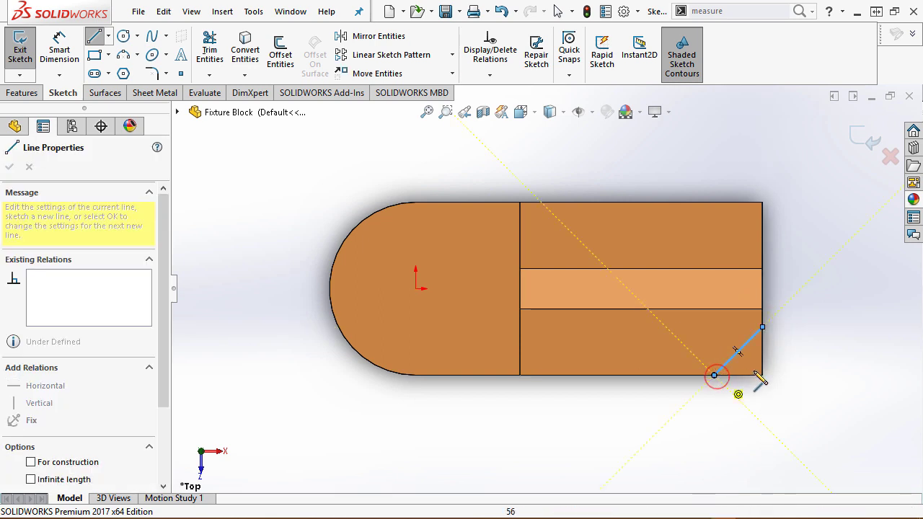
pyautogui.rightClick(805, 321)
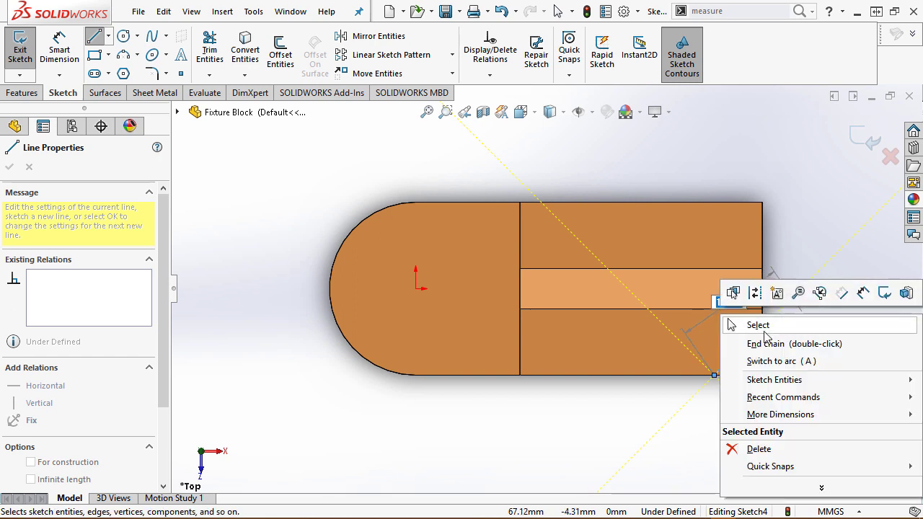
pyautogui.click(759, 326)
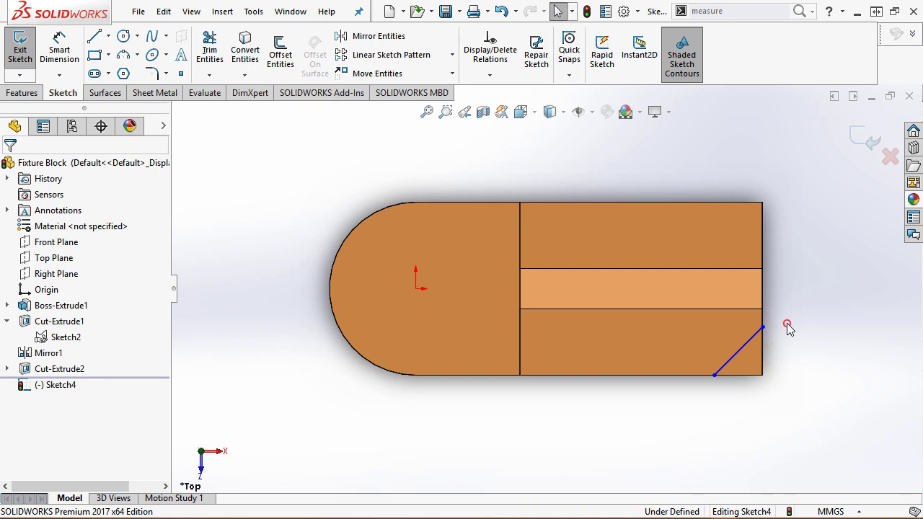
pyautogui.click(786, 324)
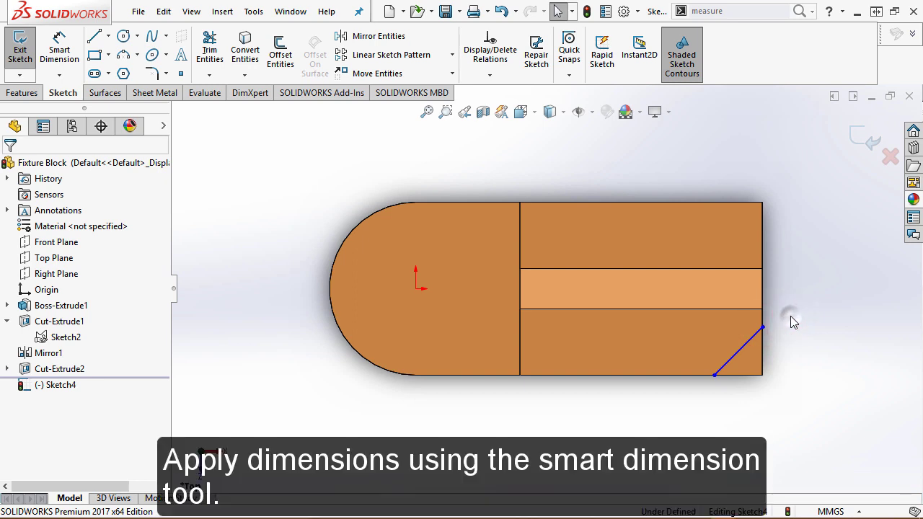
# Step: Dimension the diagonal's endpoint on the end edge to the block's long side edge at 9 mm with Smart Dimension
pyautogui.rightClick(788, 320)
pyautogui.click(863, 295)
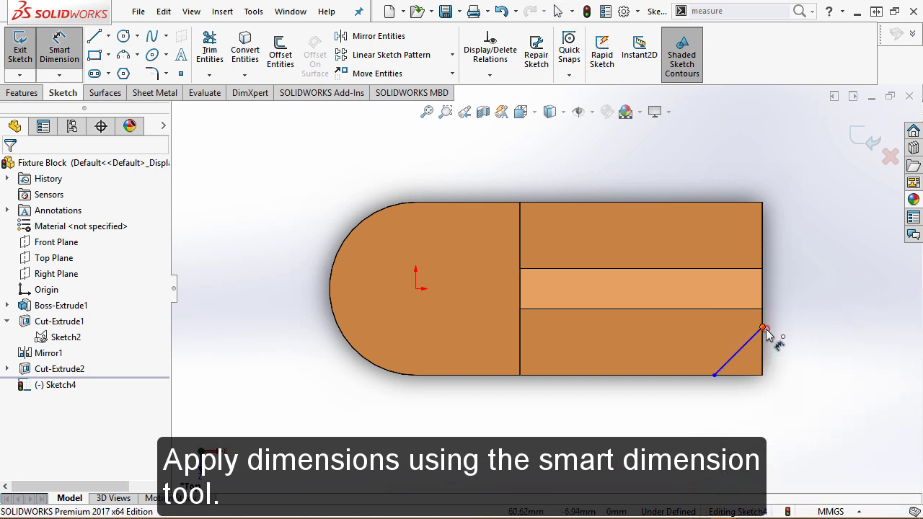
pyautogui.click(765, 331)
pyautogui.click(736, 375)
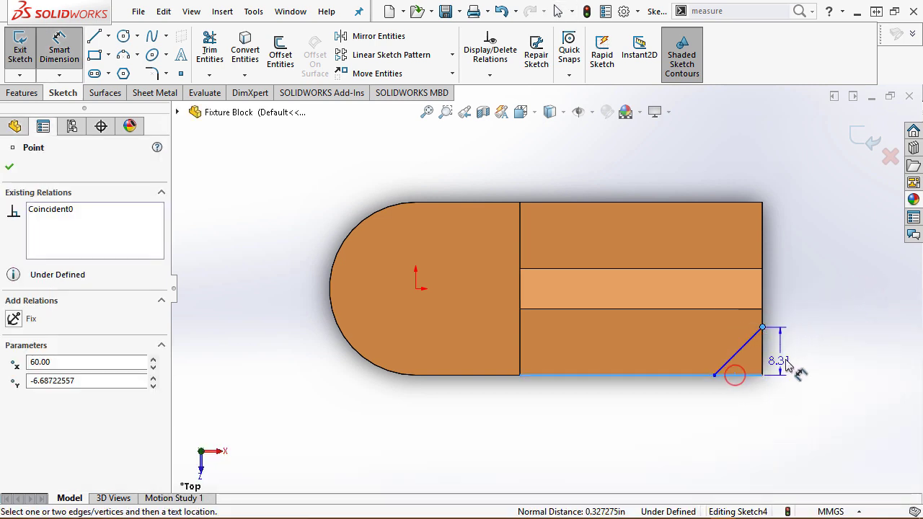
pyautogui.click(805, 369)
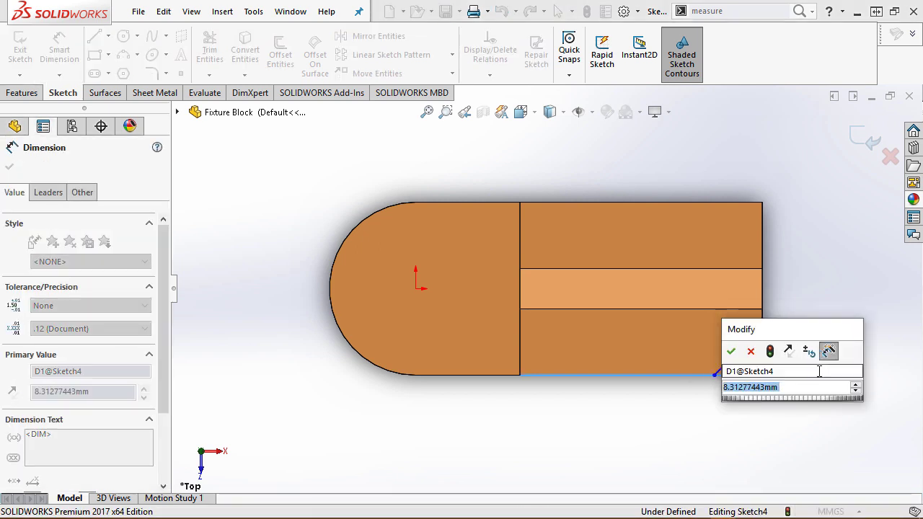
pyautogui.write('9')
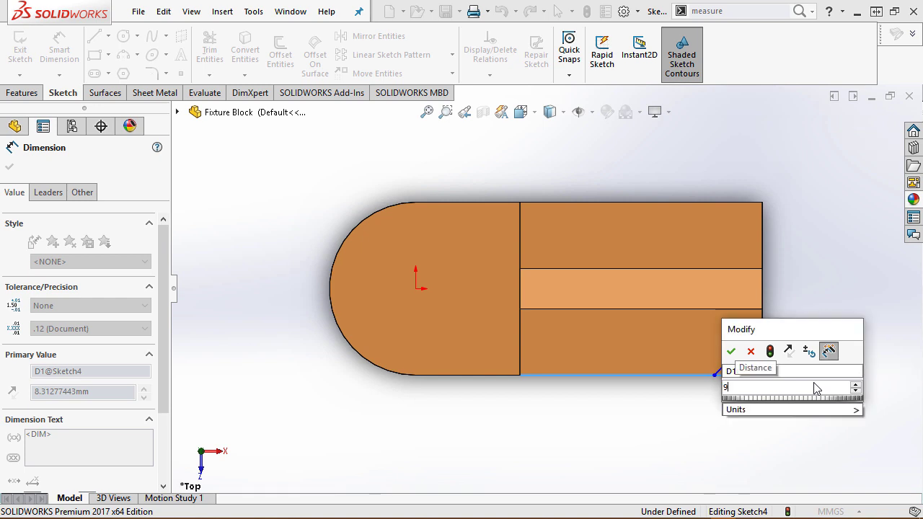
pyautogui.press('Return')
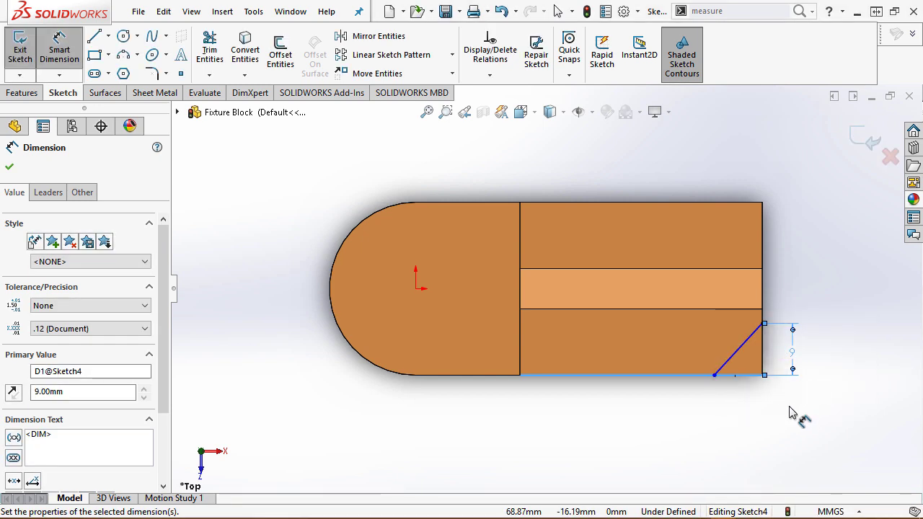
# Step: Dimension the diagonal's other endpoint to the end edge, linking its value to the 9 mm dimension with the equation ="D1@Sketch4"
pyautogui.click(713, 374)
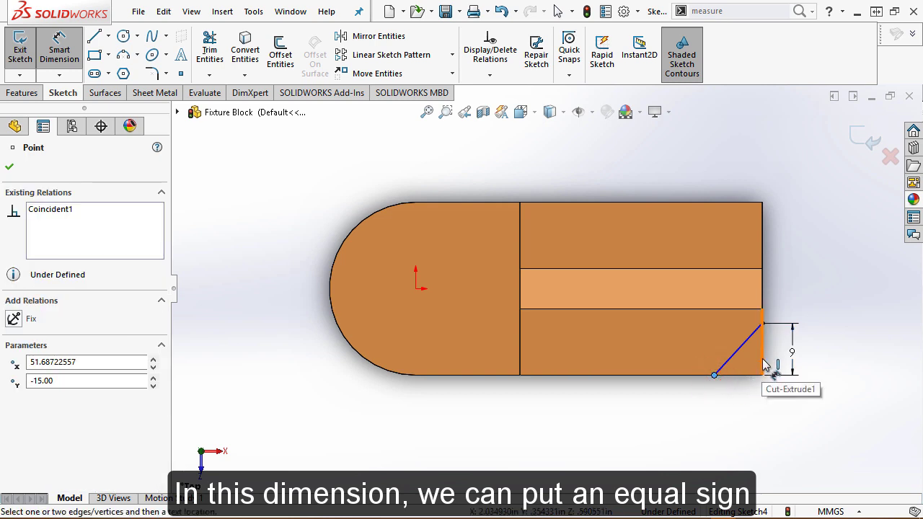
pyautogui.click(762, 365)
pyautogui.click(691, 408)
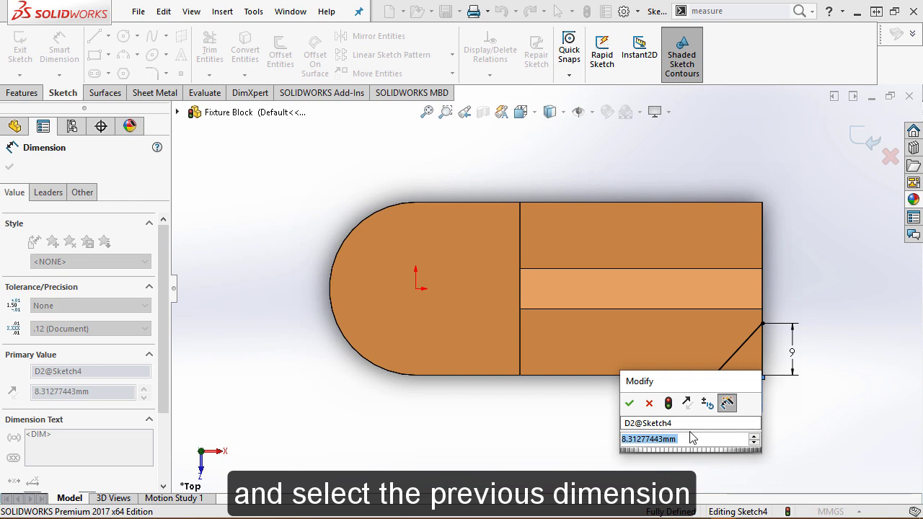
pyautogui.write('=')
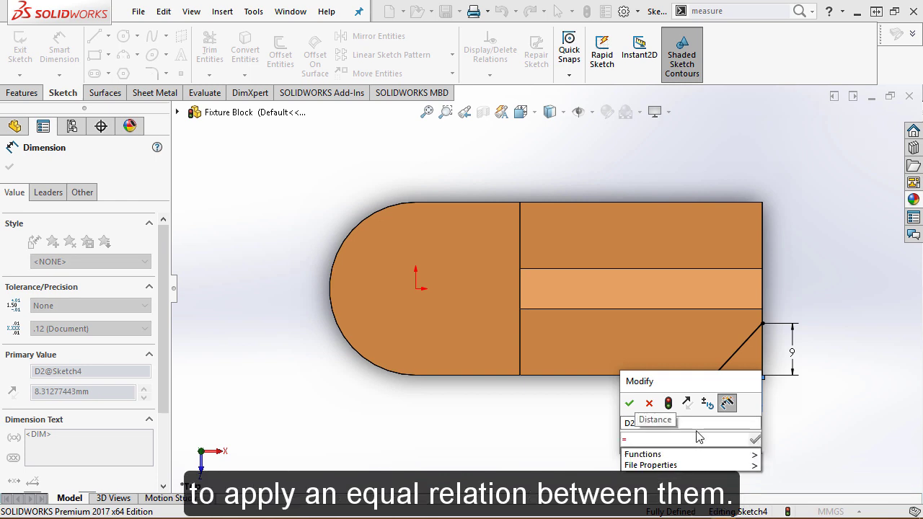
pyautogui.click(796, 357)
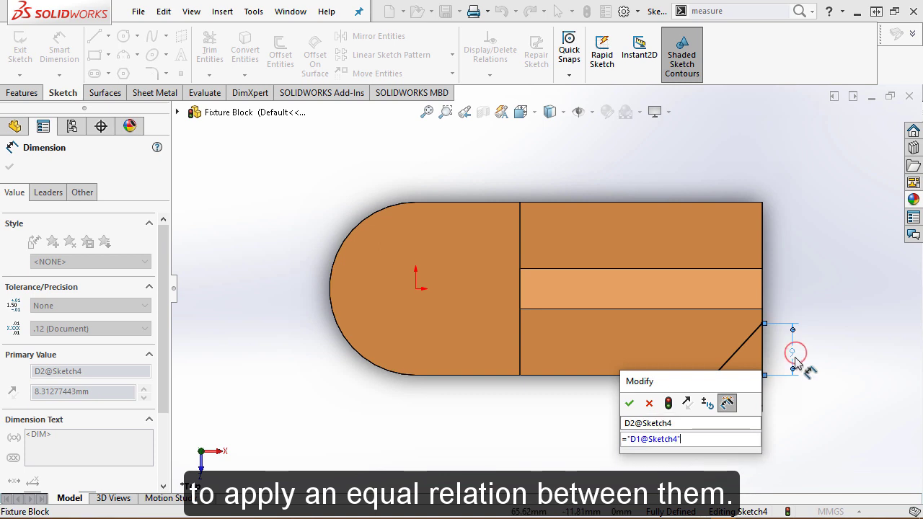
pyautogui.click(630, 404)
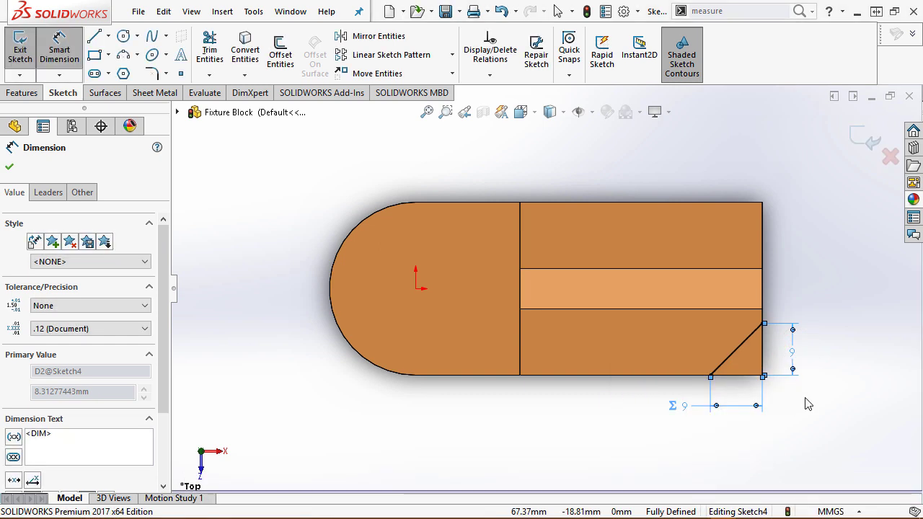
pyautogui.press('Escape')
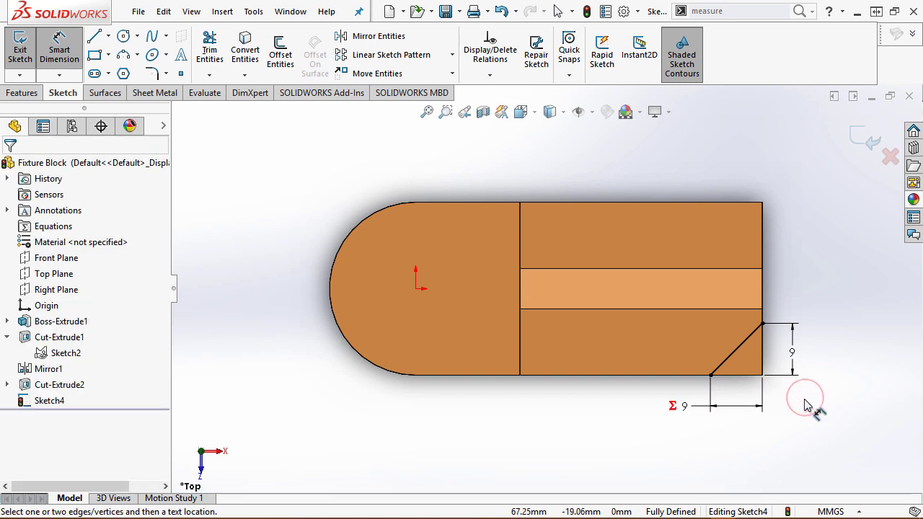
# Step: Draw a vertical and a horizontal line along the block's outer edges to close the triangle at the corner diagonal
pyautogui.click(110, 36)
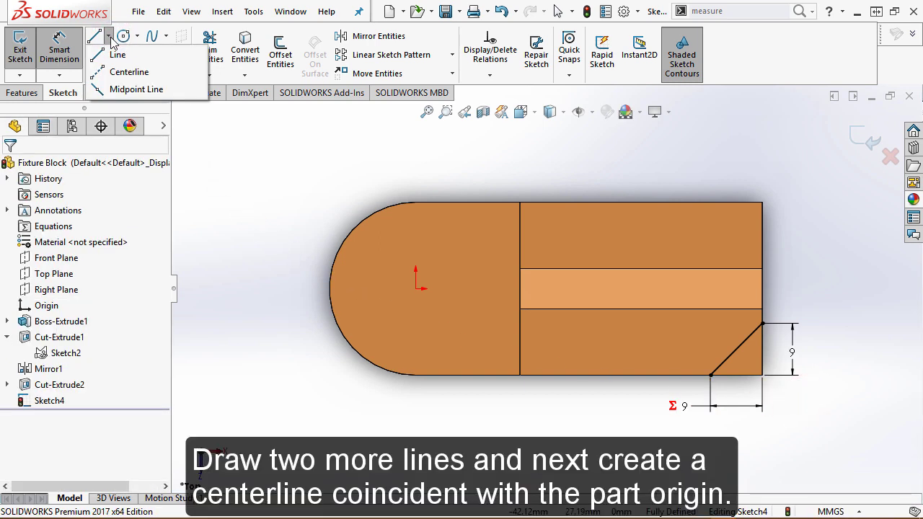
pyautogui.click(115, 55)
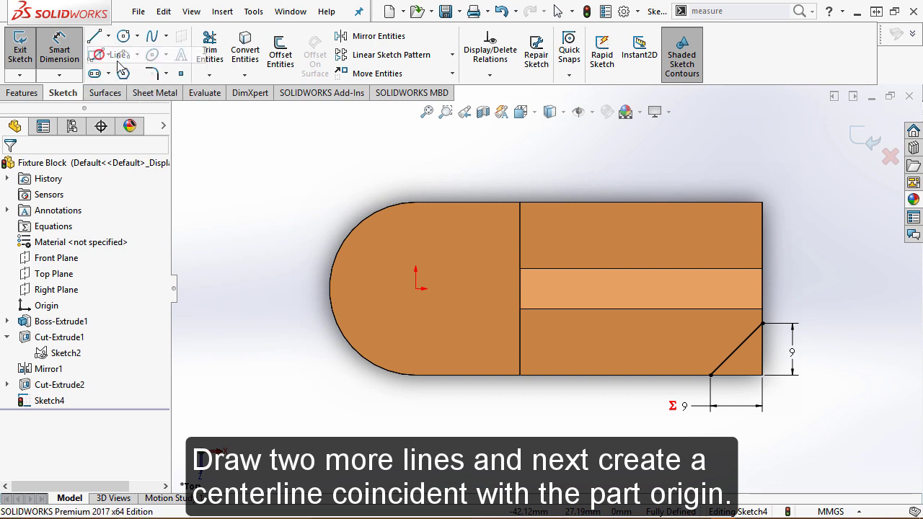
pyautogui.click(762, 324)
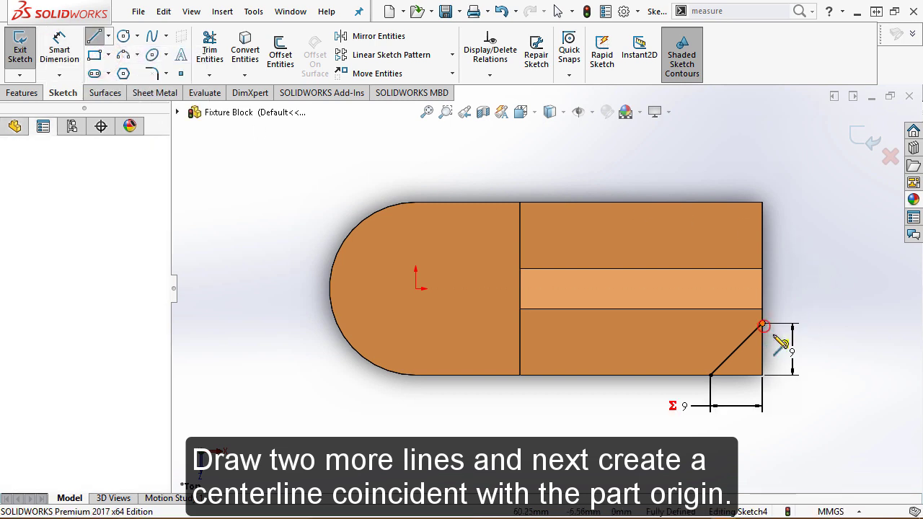
pyautogui.click(762, 375)
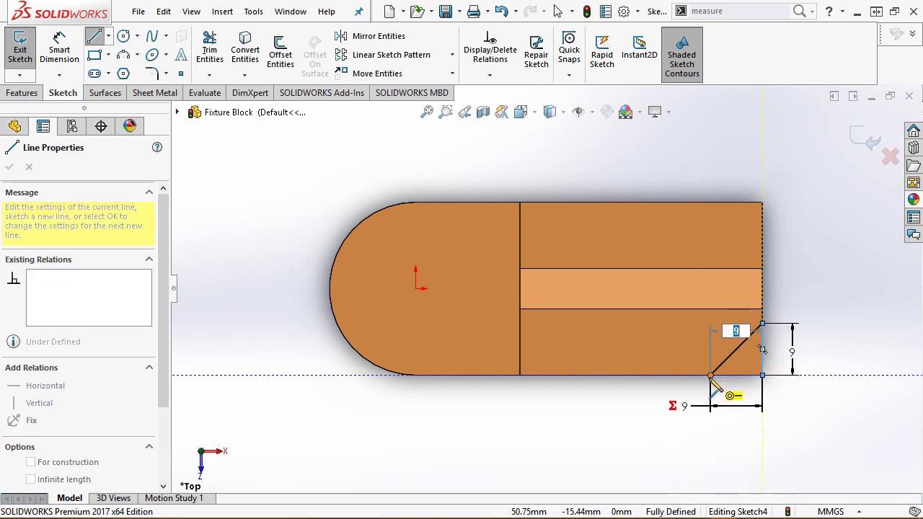
pyautogui.click(711, 374)
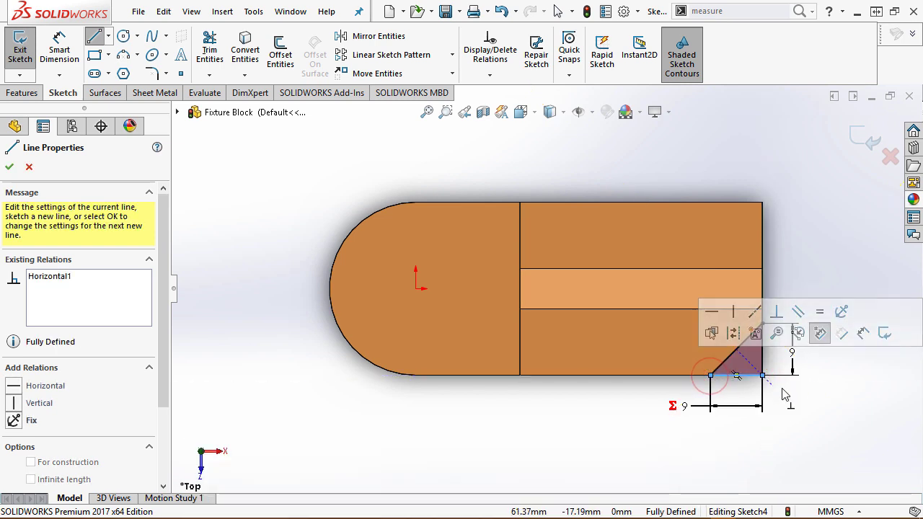
pyautogui.rightClick(733, 406)
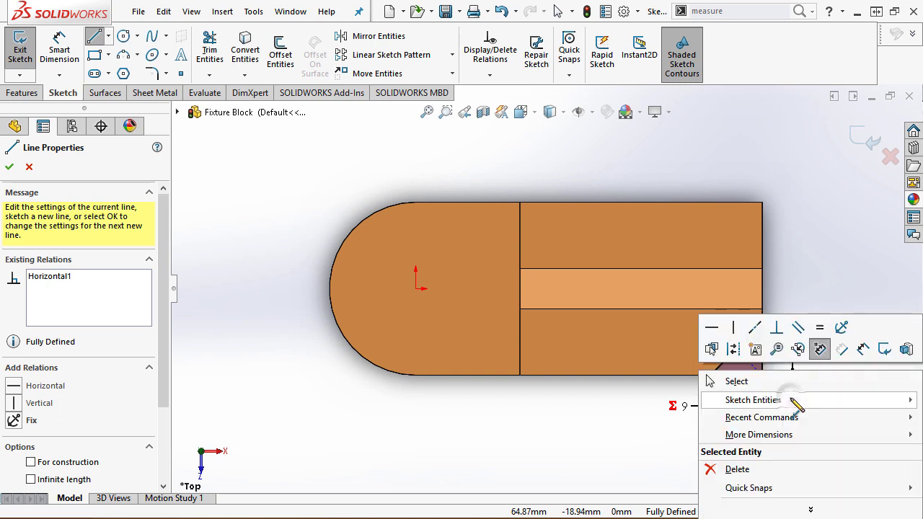
pyautogui.click(764, 383)
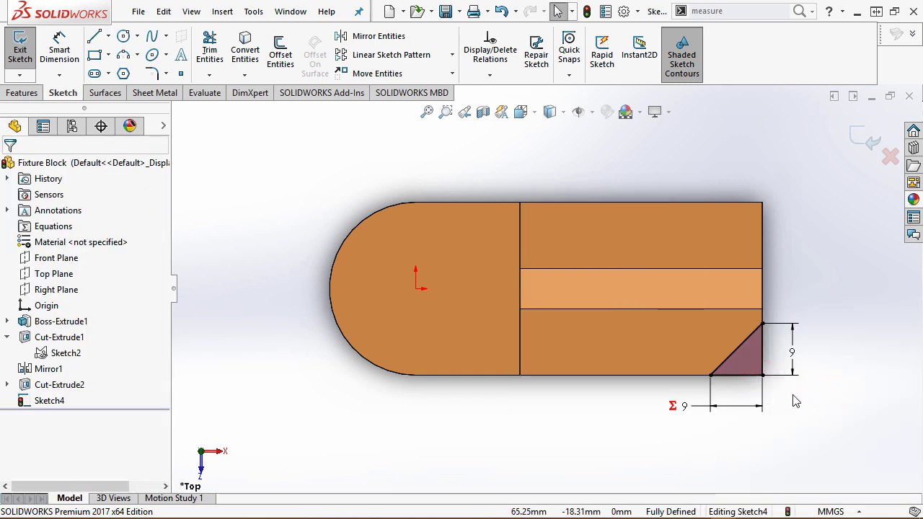
# Step: Draw a horizontal, infinite-length construction centerline through the part origin
pyautogui.click(108, 37)
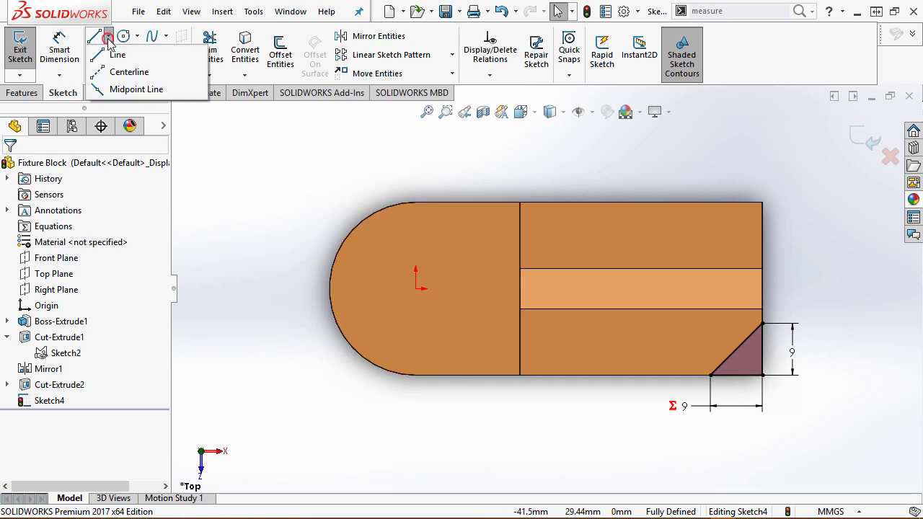
pyautogui.click(124, 71)
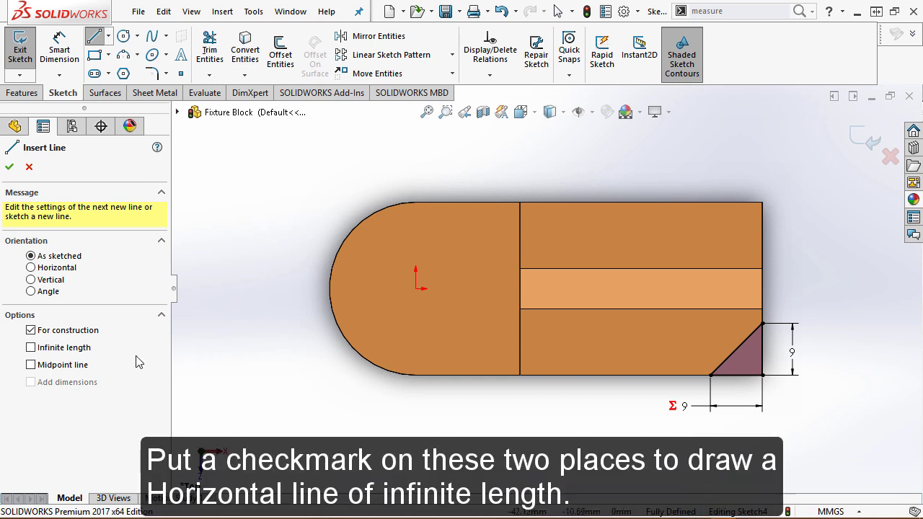
pyautogui.click(30, 348)
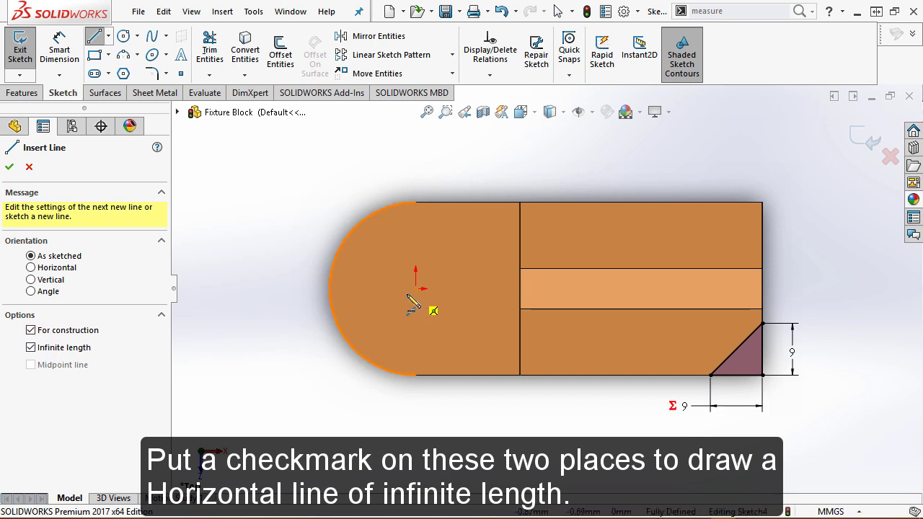
pyautogui.click(31, 268)
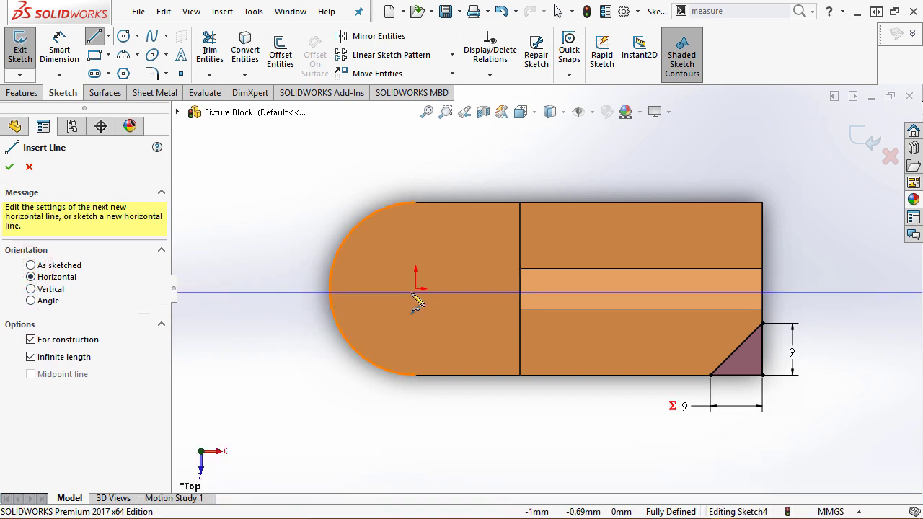
pyautogui.click(415, 289)
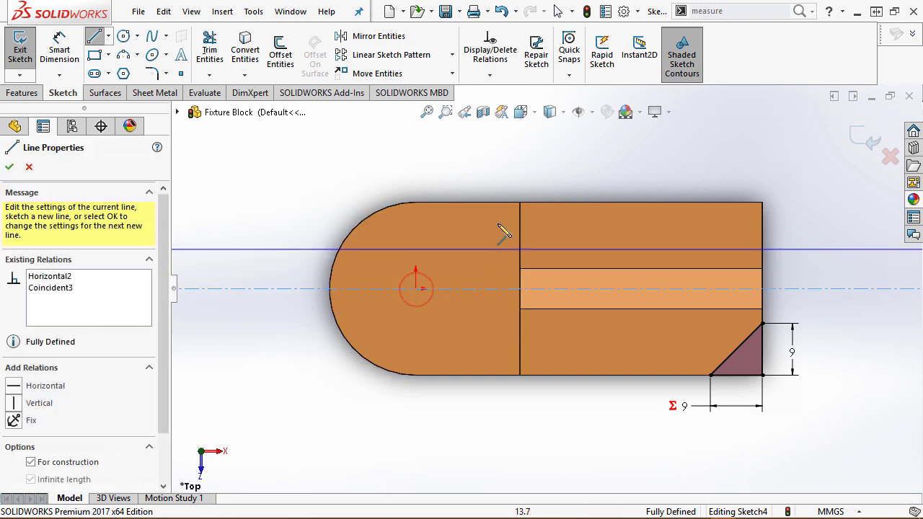
pyautogui.rightClick(464, 183)
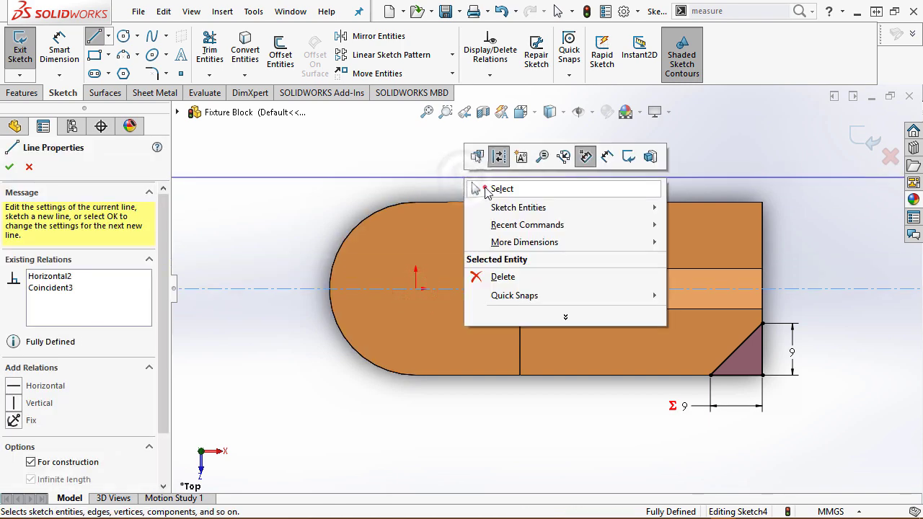
pyautogui.click(485, 189)
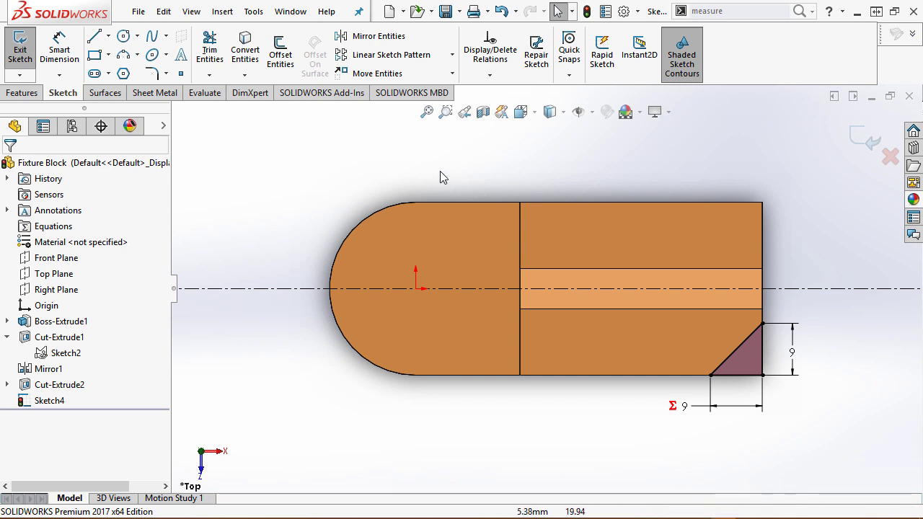
# Step: Mirror the triangle's three lines about the horizontal centerline with Mirror Entities and exit the sketch
pyautogui.click(372, 38)
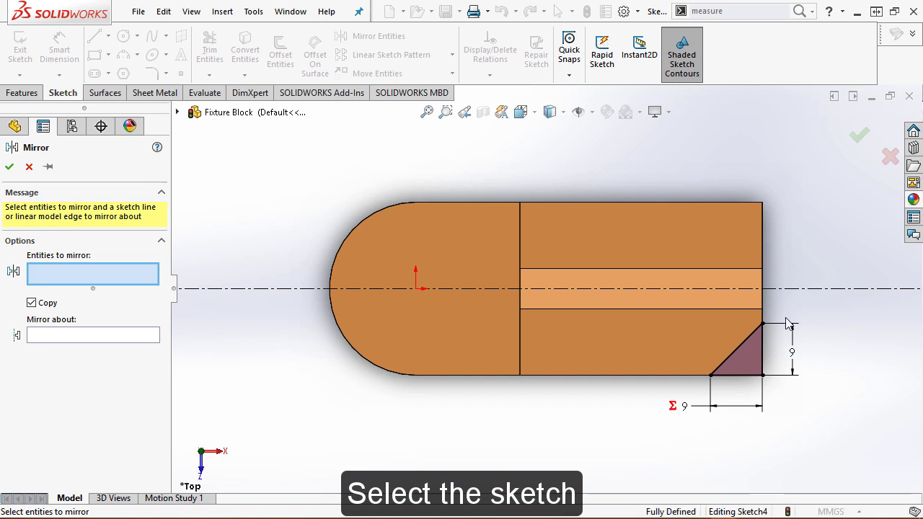
pyautogui.doubleClick(756, 336)
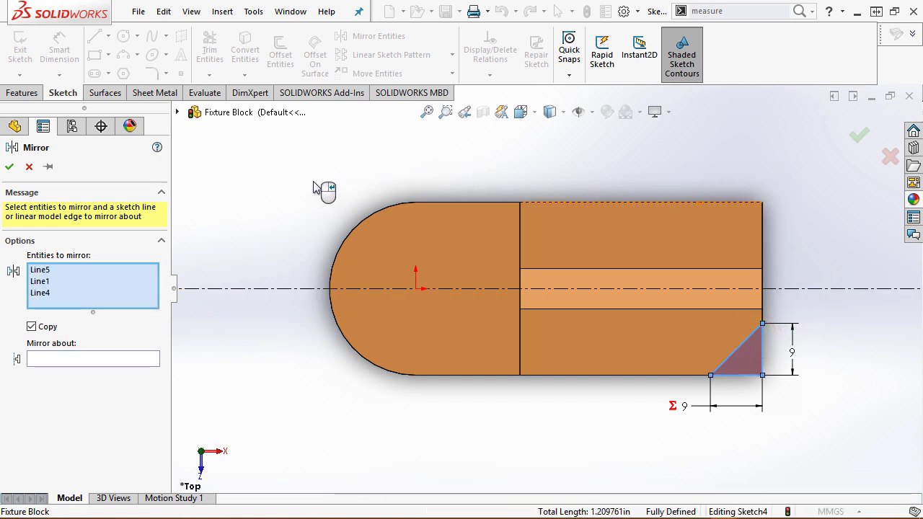
pyautogui.click(54, 361)
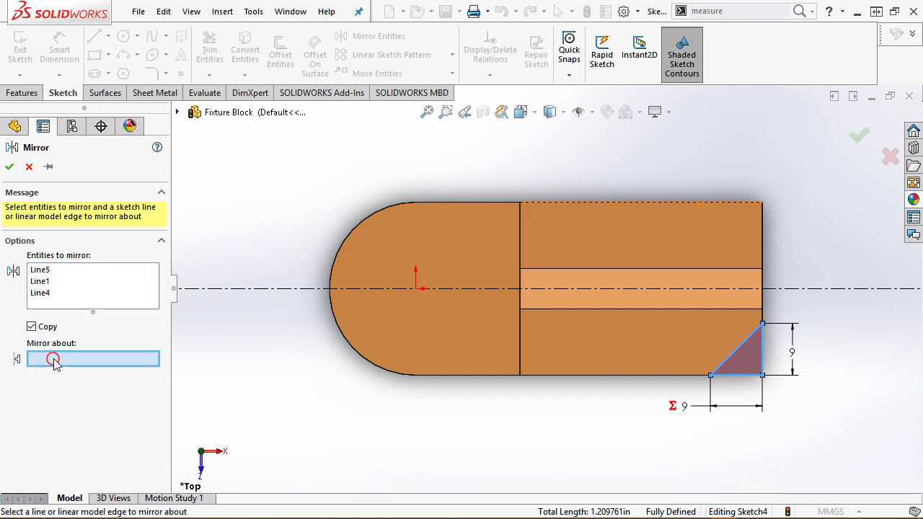
pyautogui.click(271, 290)
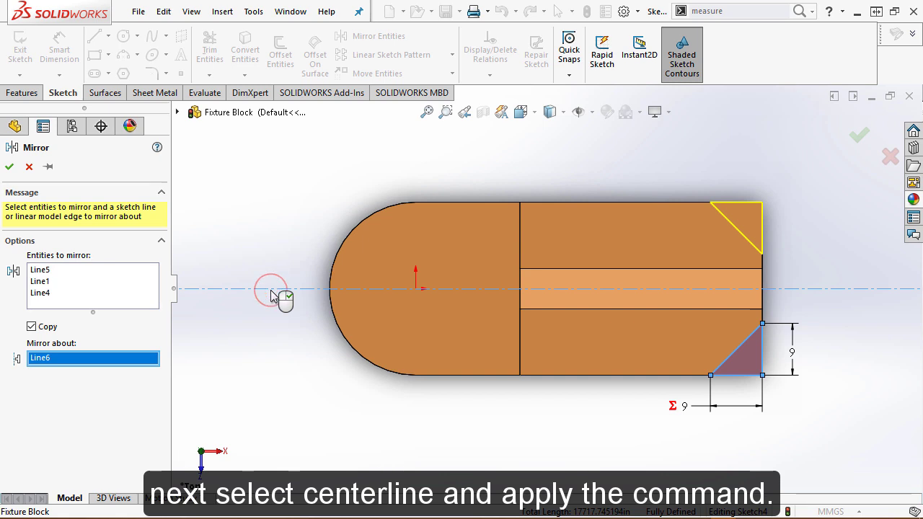
pyautogui.click(9, 169)
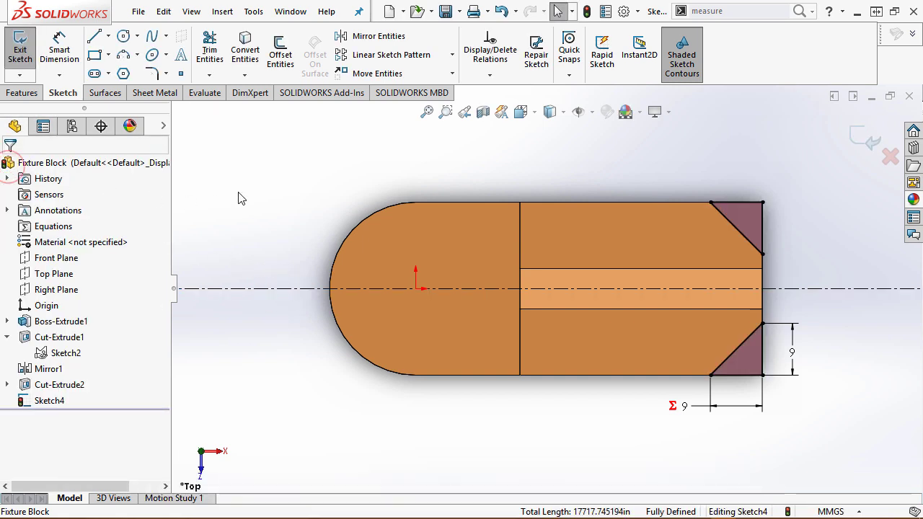
pyautogui.click(865, 148)
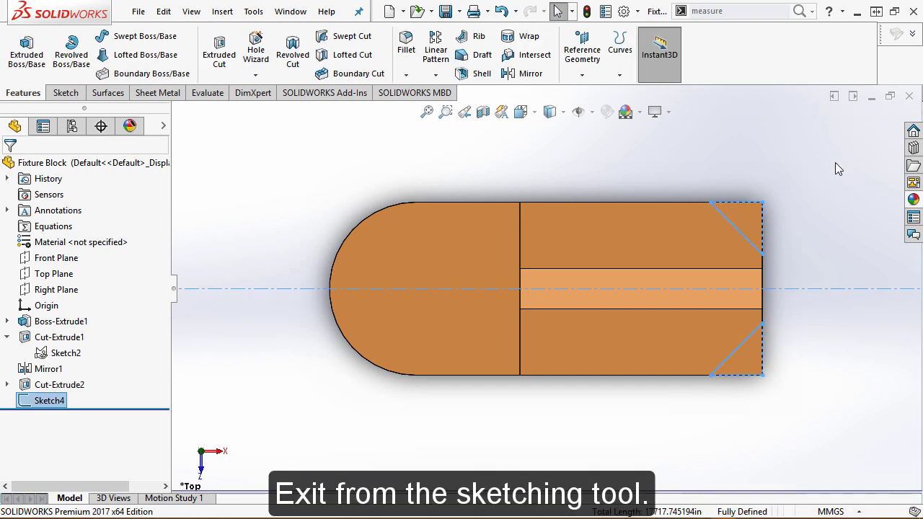
# Step: Cut both corner triangle contours of the sketch out of the base with an Extruded Cut set to Through All
pyautogui.click(465, 113)
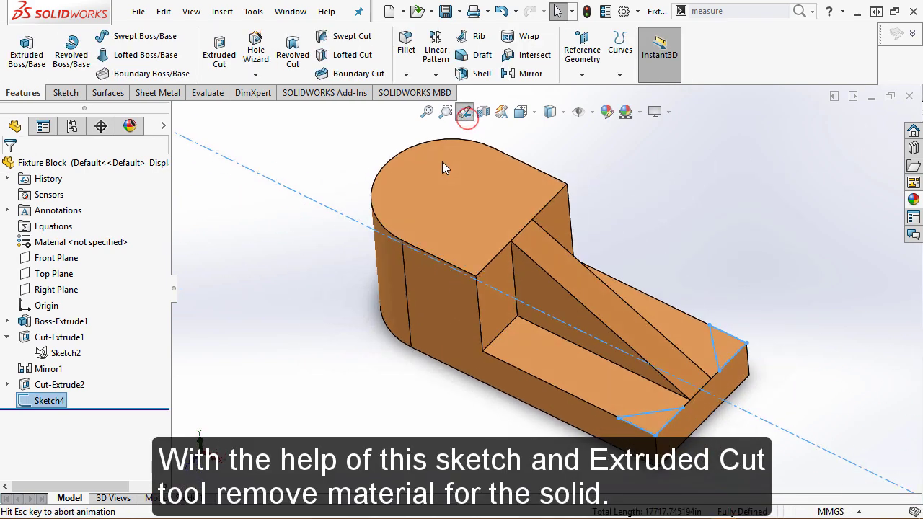
pyautogui.click(313, 294)
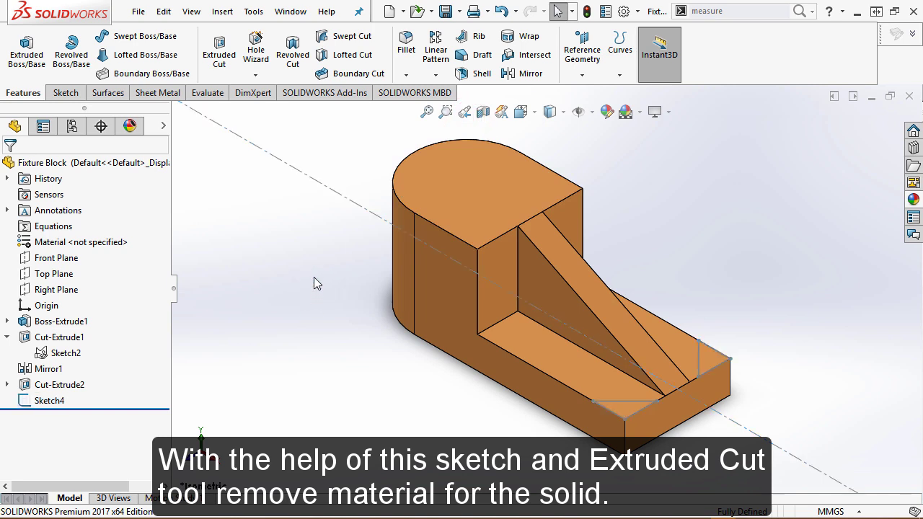
pyautogui.click(221, 58)
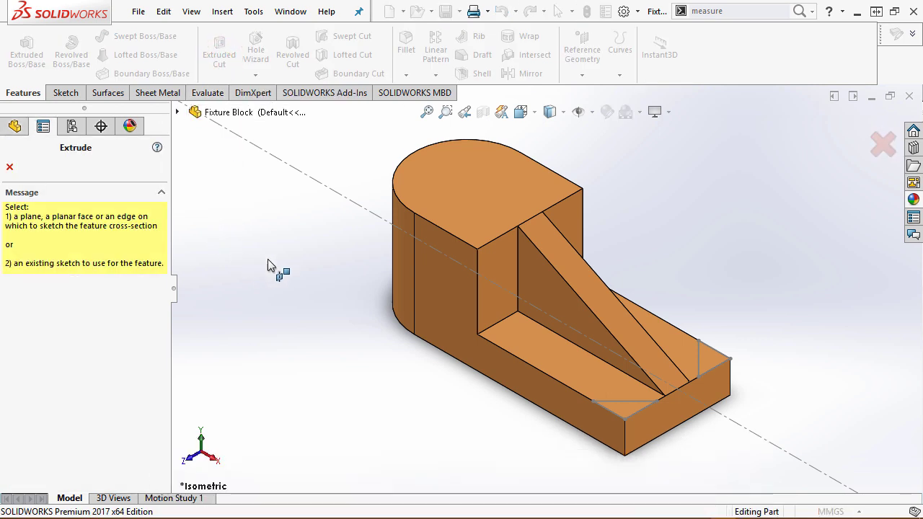
pyautogui.click(703, 362)
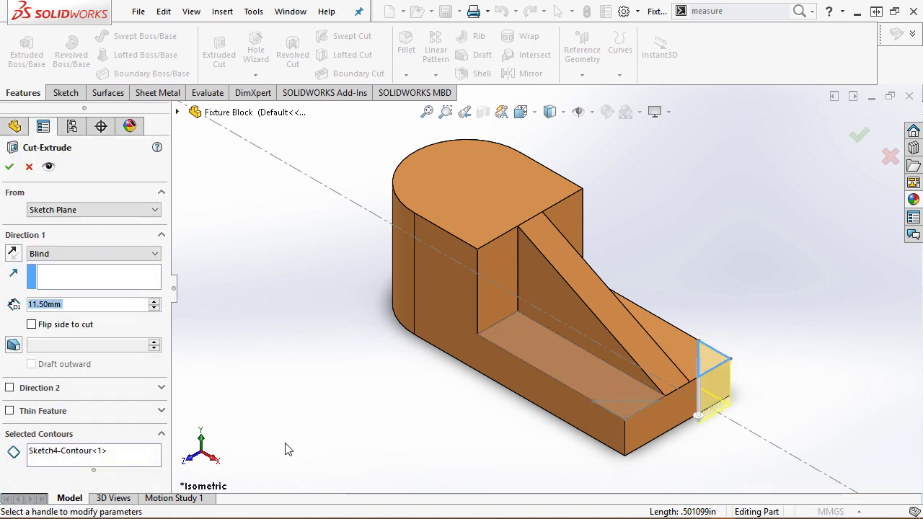
pyautogui.click(137, 461)
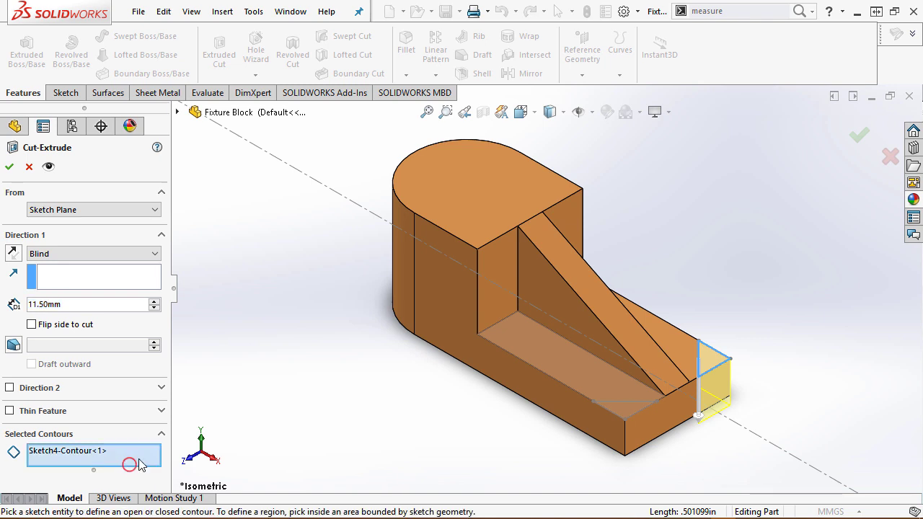
pyautogui.click(634, 401)
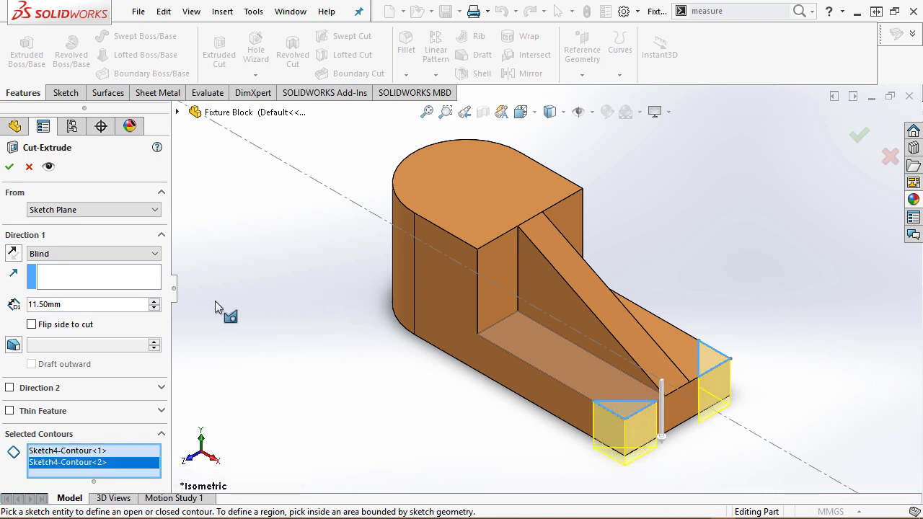
pyautogui.click(154, 253)
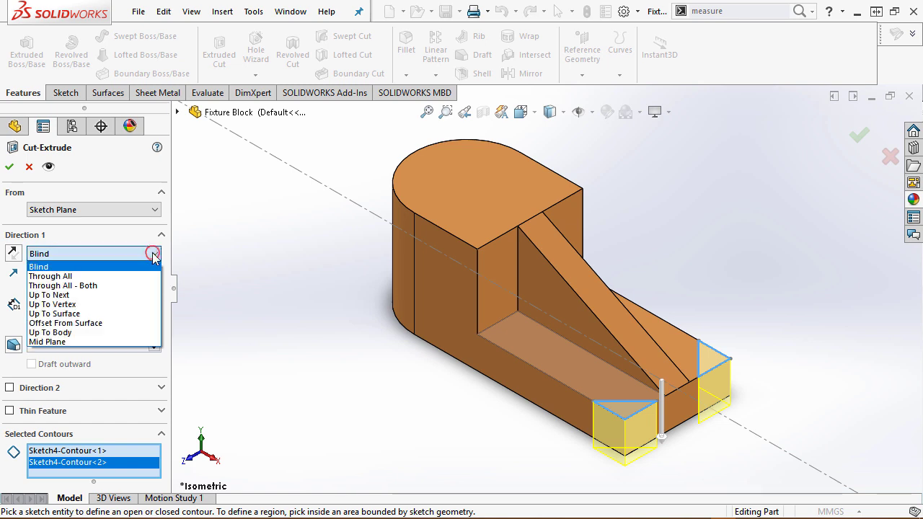
pyautogui.click(137, 277)
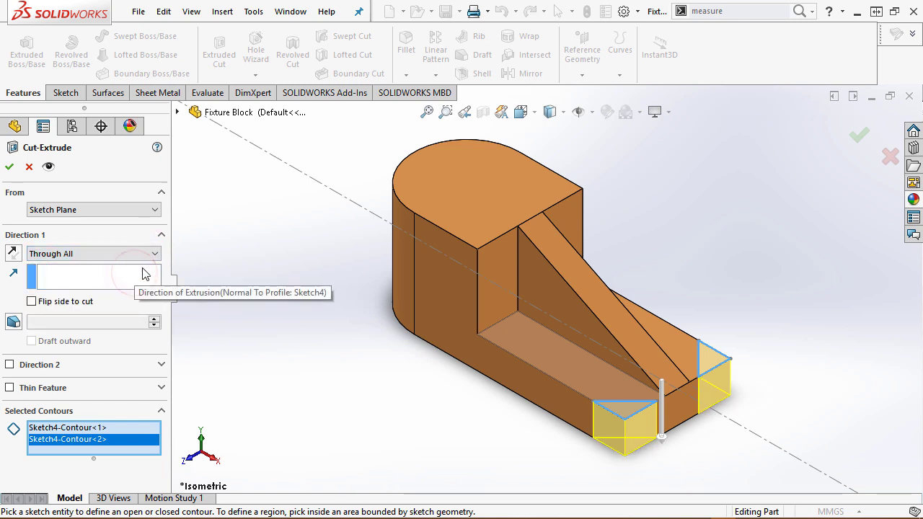
pyautogui.click(10, 166)
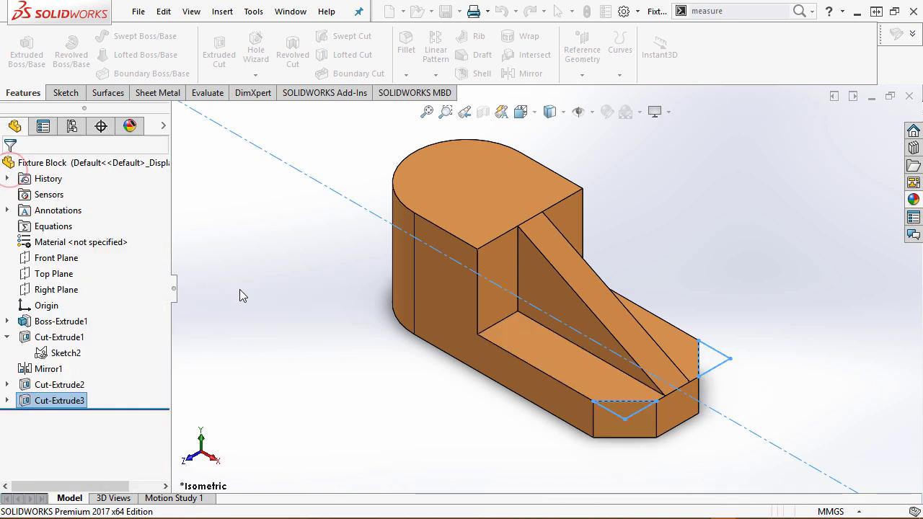
pyautogui.click(278, 290)
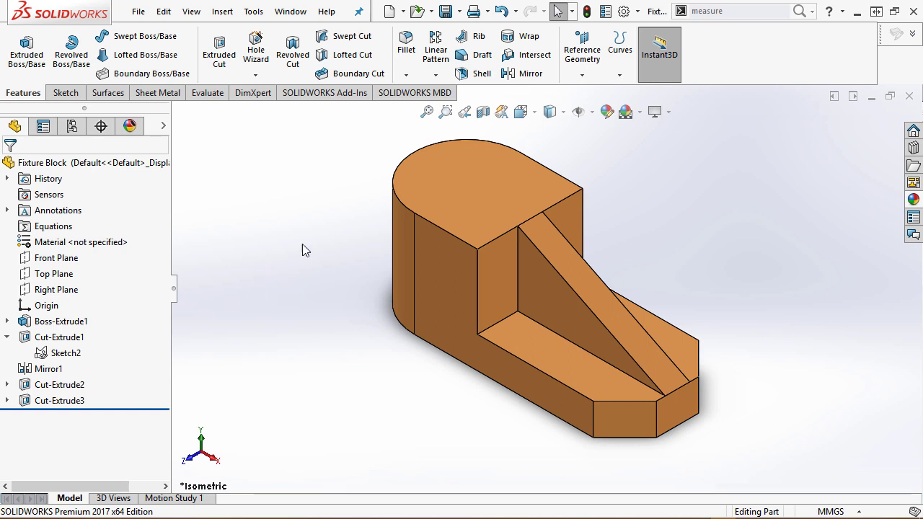
# Step: Start a new sketch on the top face of the block's tall rounded portion
pyautogui.moveTo(283, 277); pyautogui.dragTo(289, 299, button='middle')
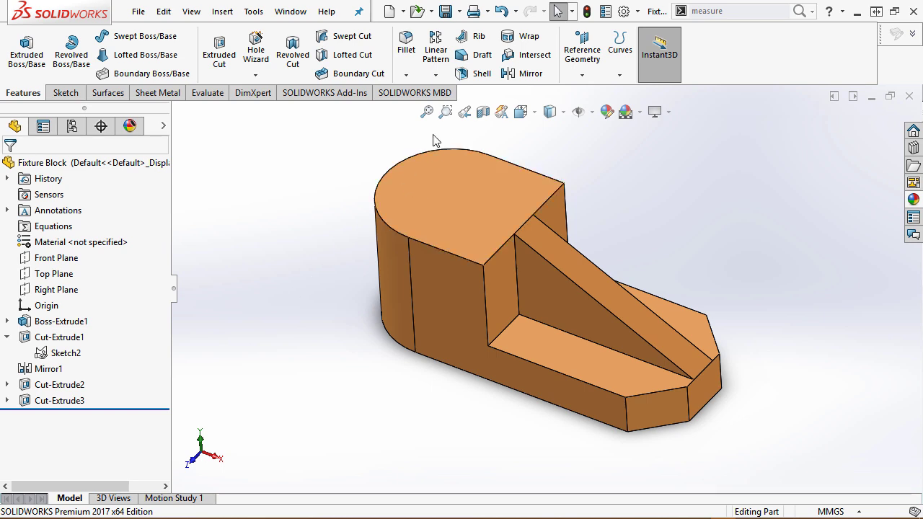
pyautogui.click(463, 111)
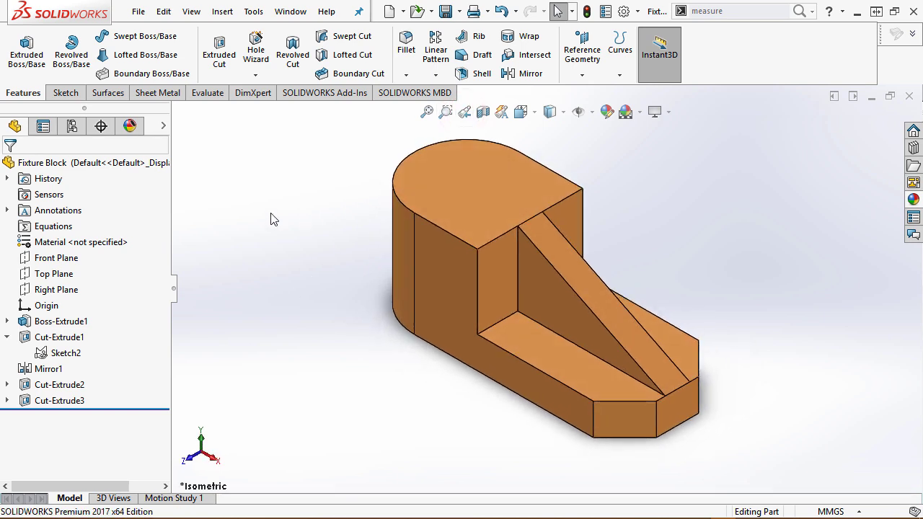
pyautogui.click(463, 173)
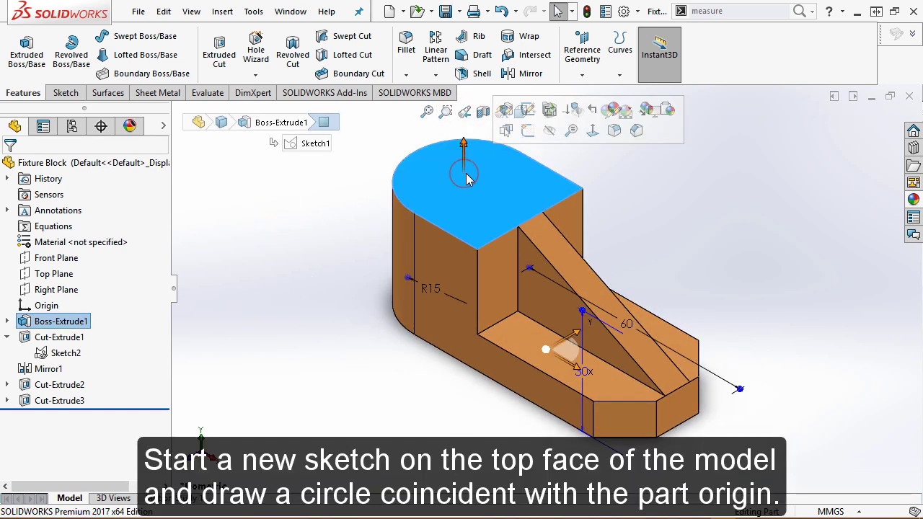
pyautogui.click(527, 132)
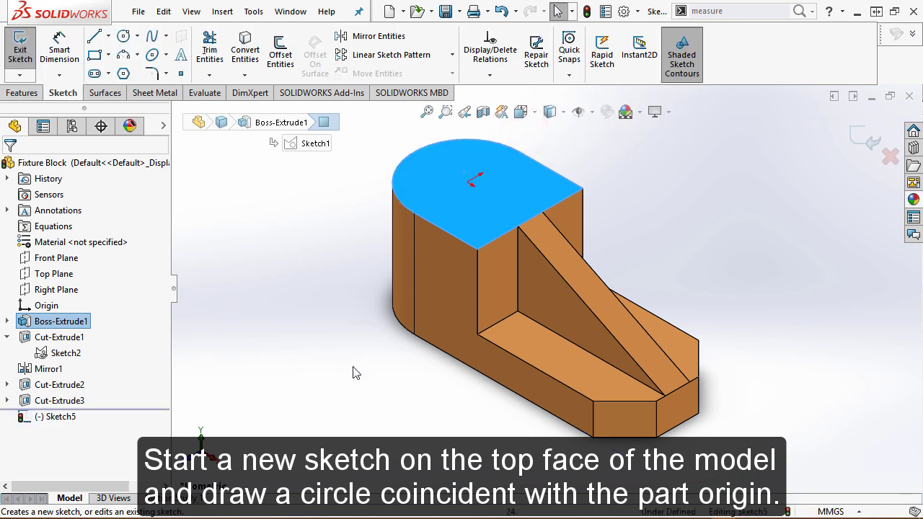
pyautogui.scroll(3, 377, 315)
pyautogui.scroll(-4, 474, 181)
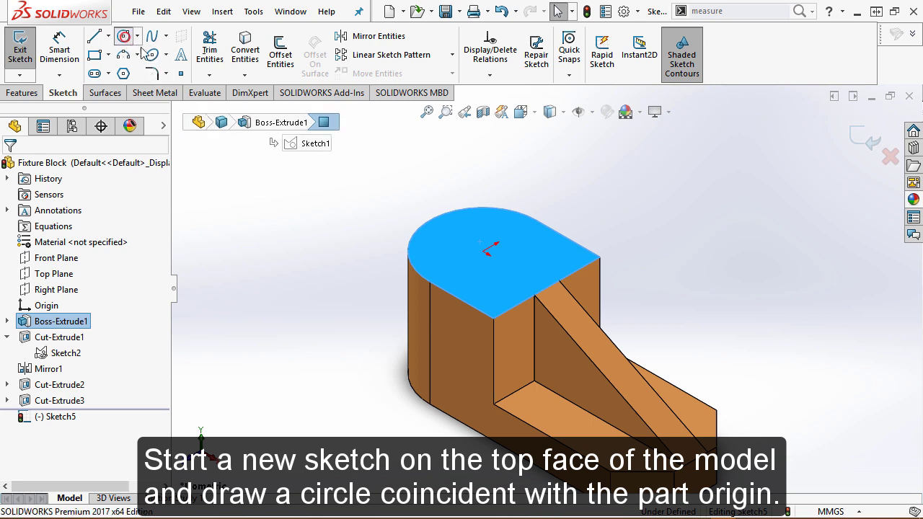
# Step: Draw a 15 mm diameter circle centred on the part origin on the top face and exit the sketch
pyautogui.click(123, 36)
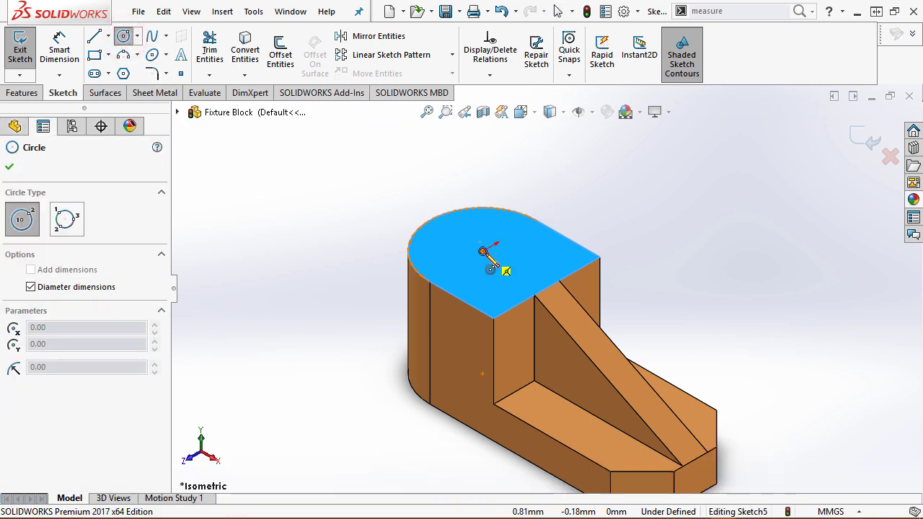
pyautogui.click(483, 251)
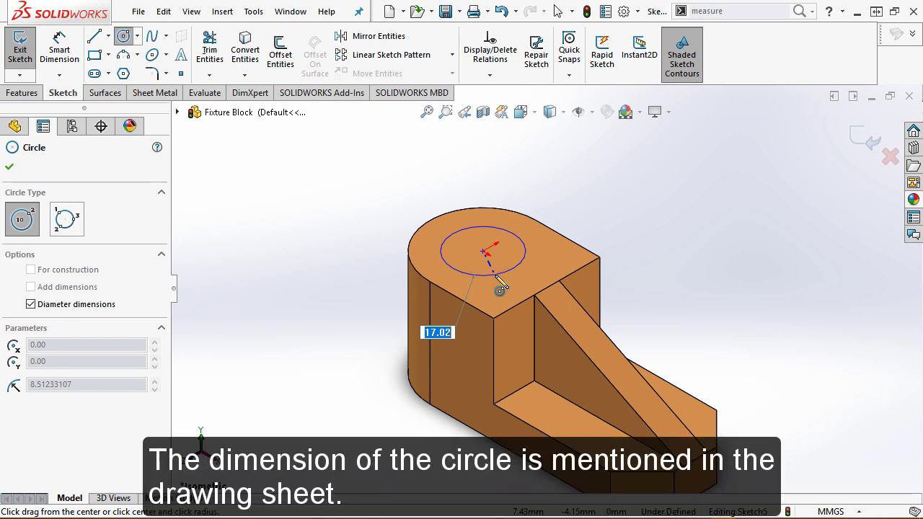
pyautogui.write('5')
pyautogui.press('Return')
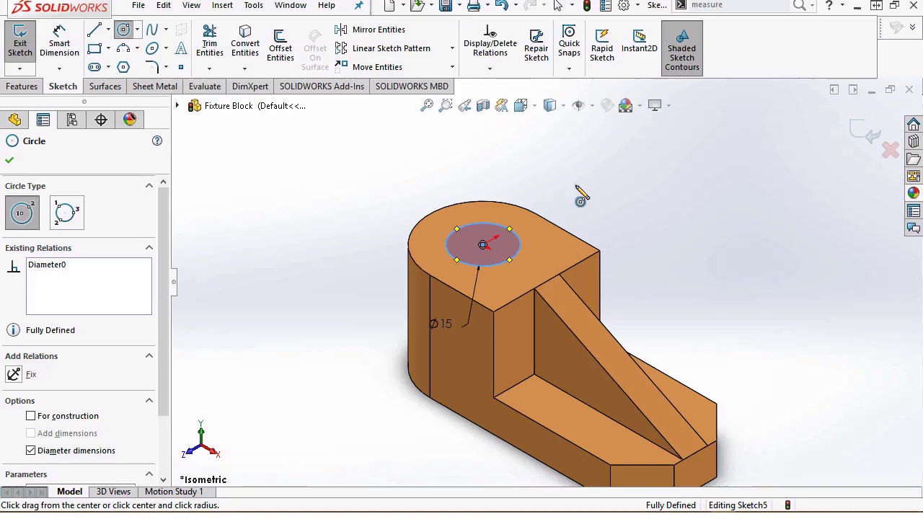
pyautogui.rightClick(583, 196)
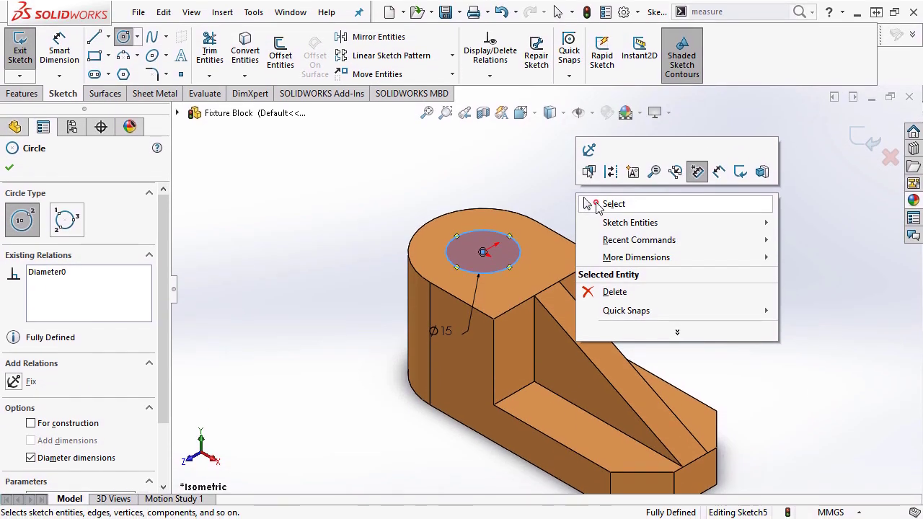
pyautogui.click(596, 205)
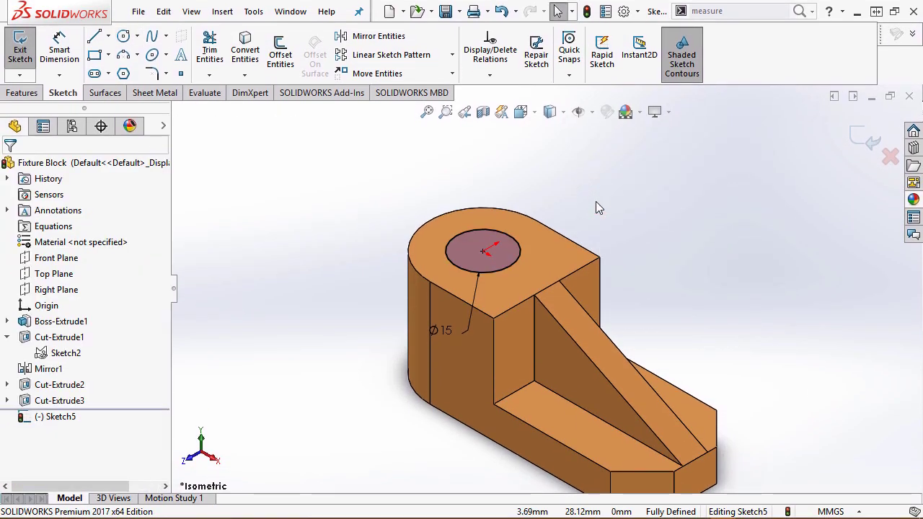
pyautogui.click(861, 153)
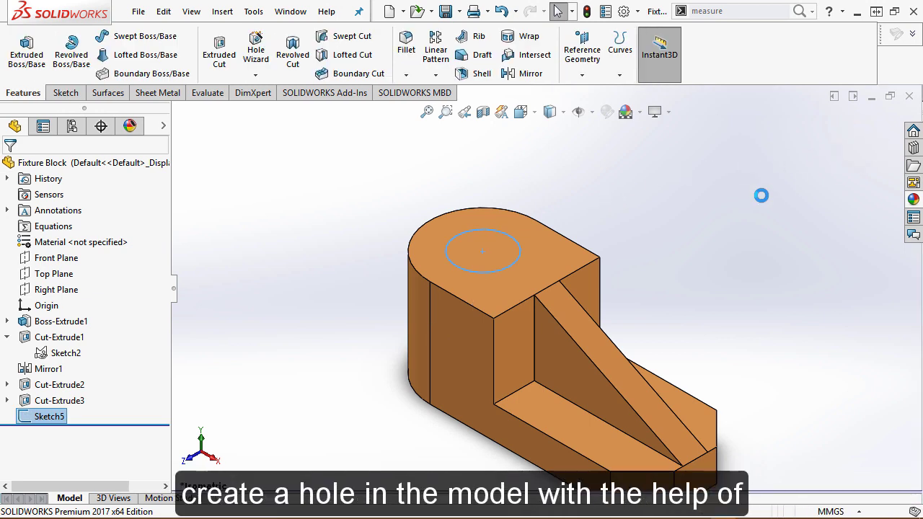
pyautogui.click(762, 198)
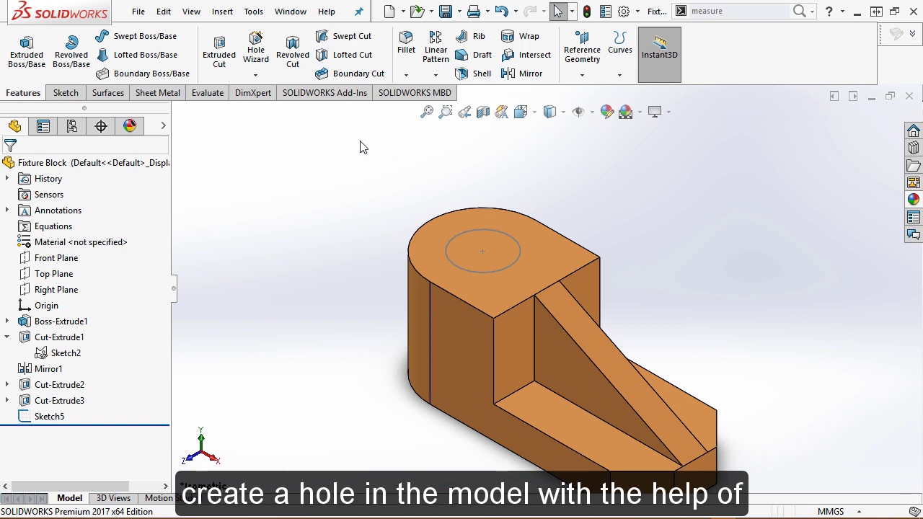
# Step: Cut the circle on the top face through the block with an Extruded Cut set to Through All
pyautogui.click(220, 58)
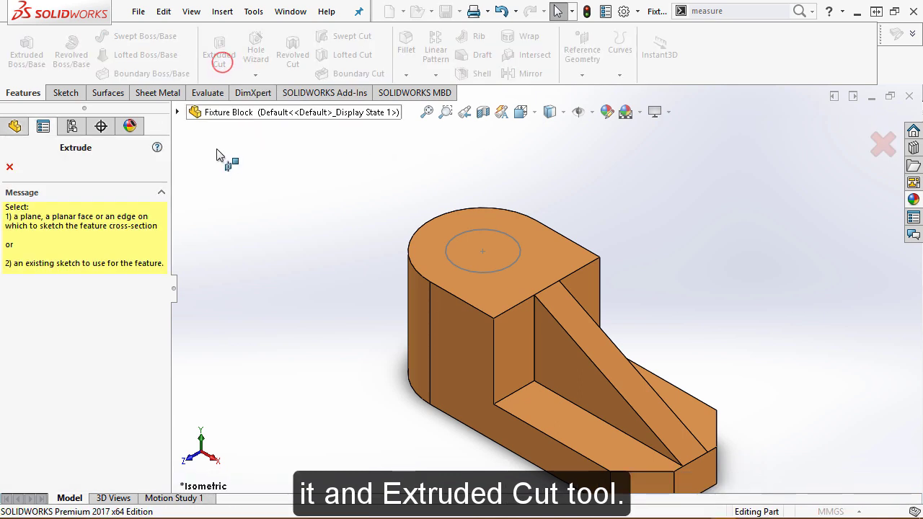
pyautogui.click(478, 231)
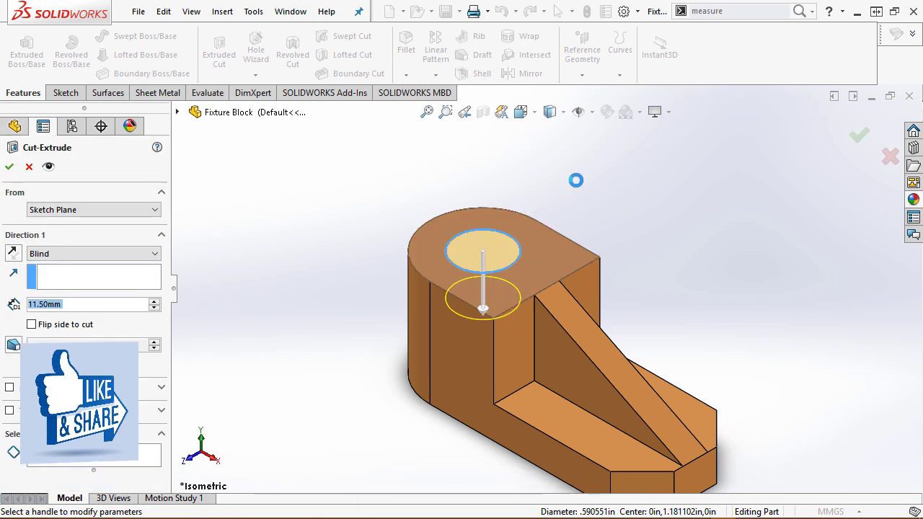
pyautogui.click(156, 255)
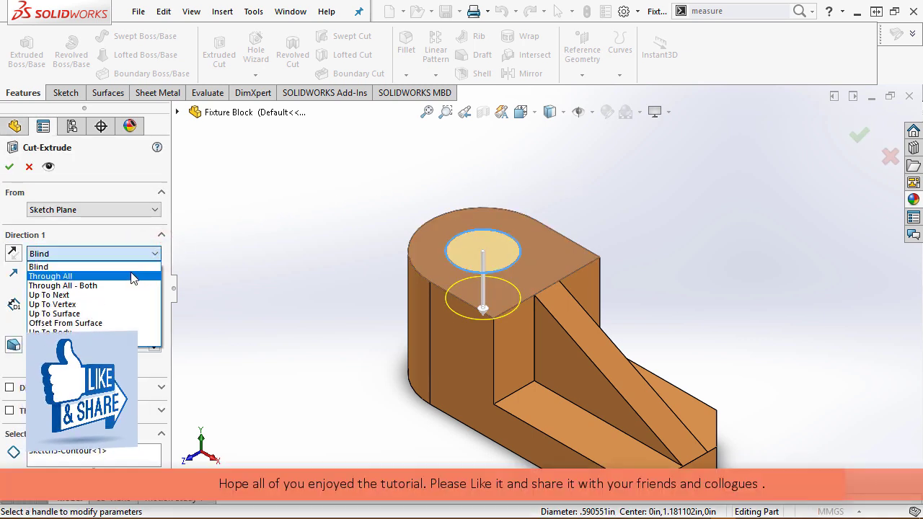
pyautogui.click(50, 276)
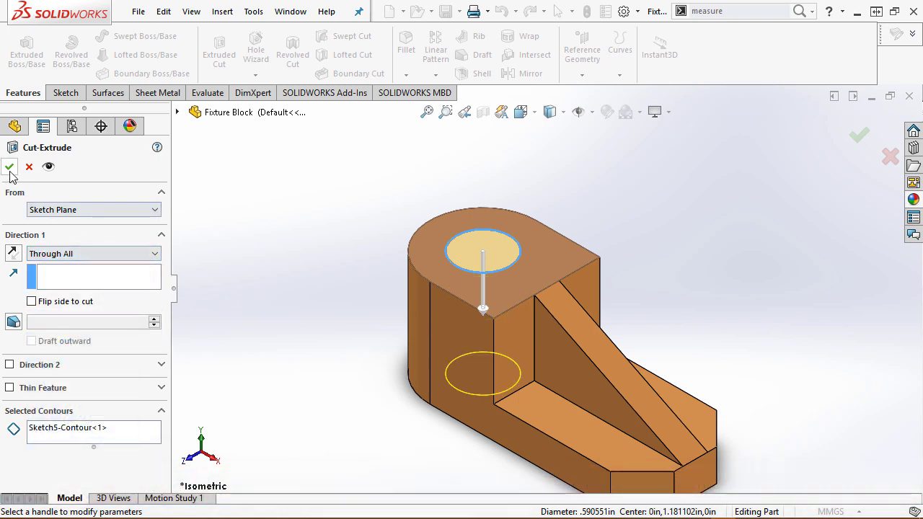
pyautogui.click(10, 166)
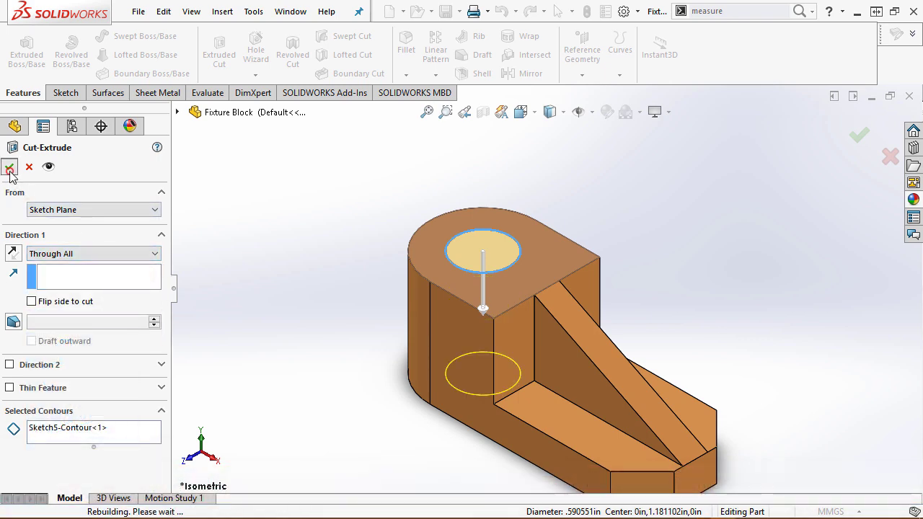
pyautogui.click(228, 216)
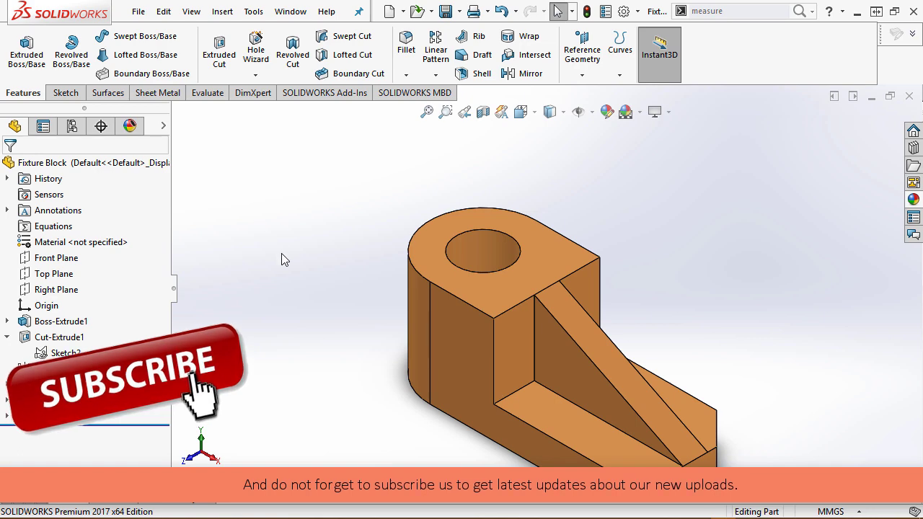
pyautogui.moveTo(346, 360); pyautogui.dragTo(360, 295, button='middle')
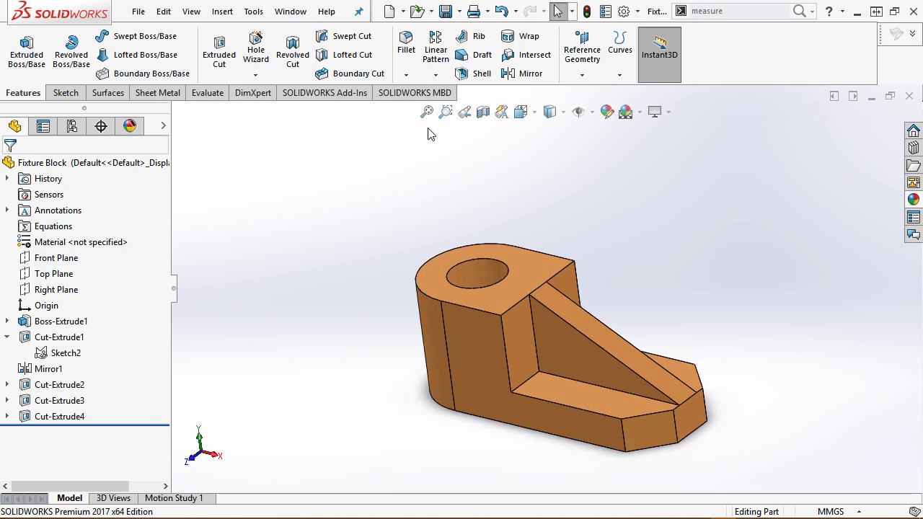
pyautogui.click(463, 114)
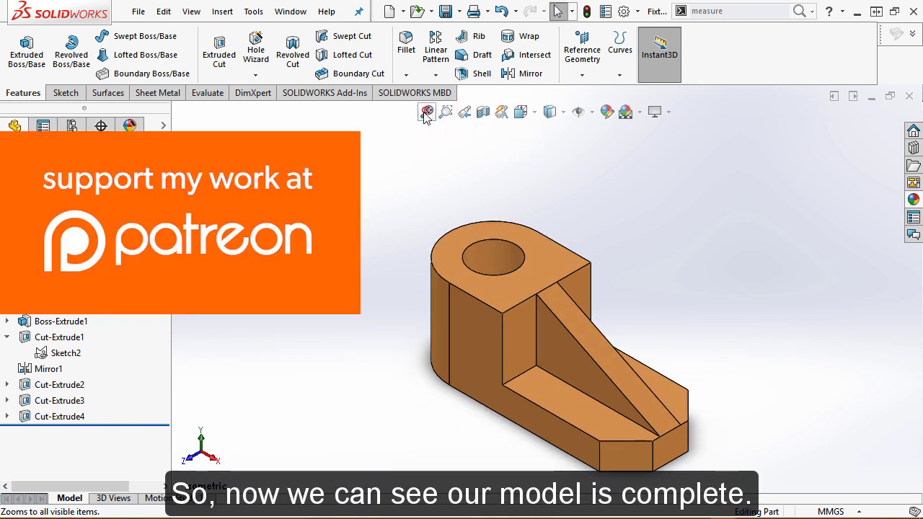
pyautogui.click(427, 111)
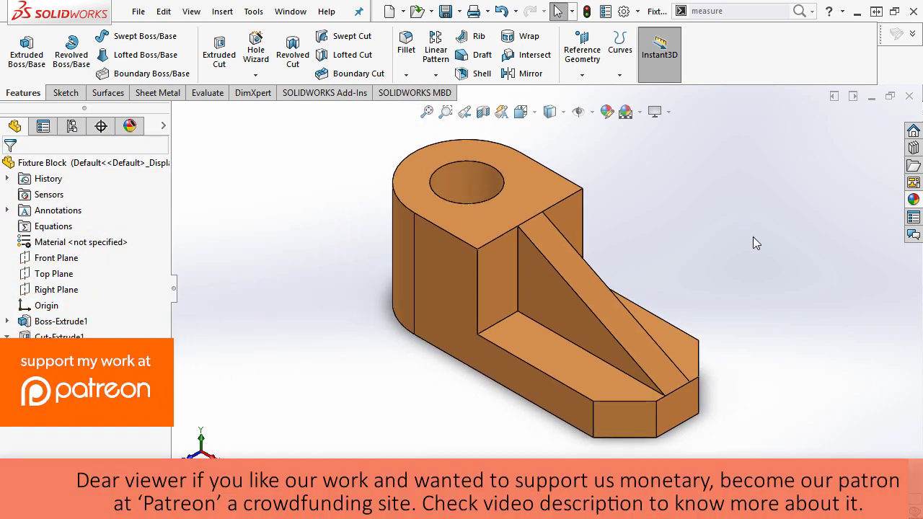